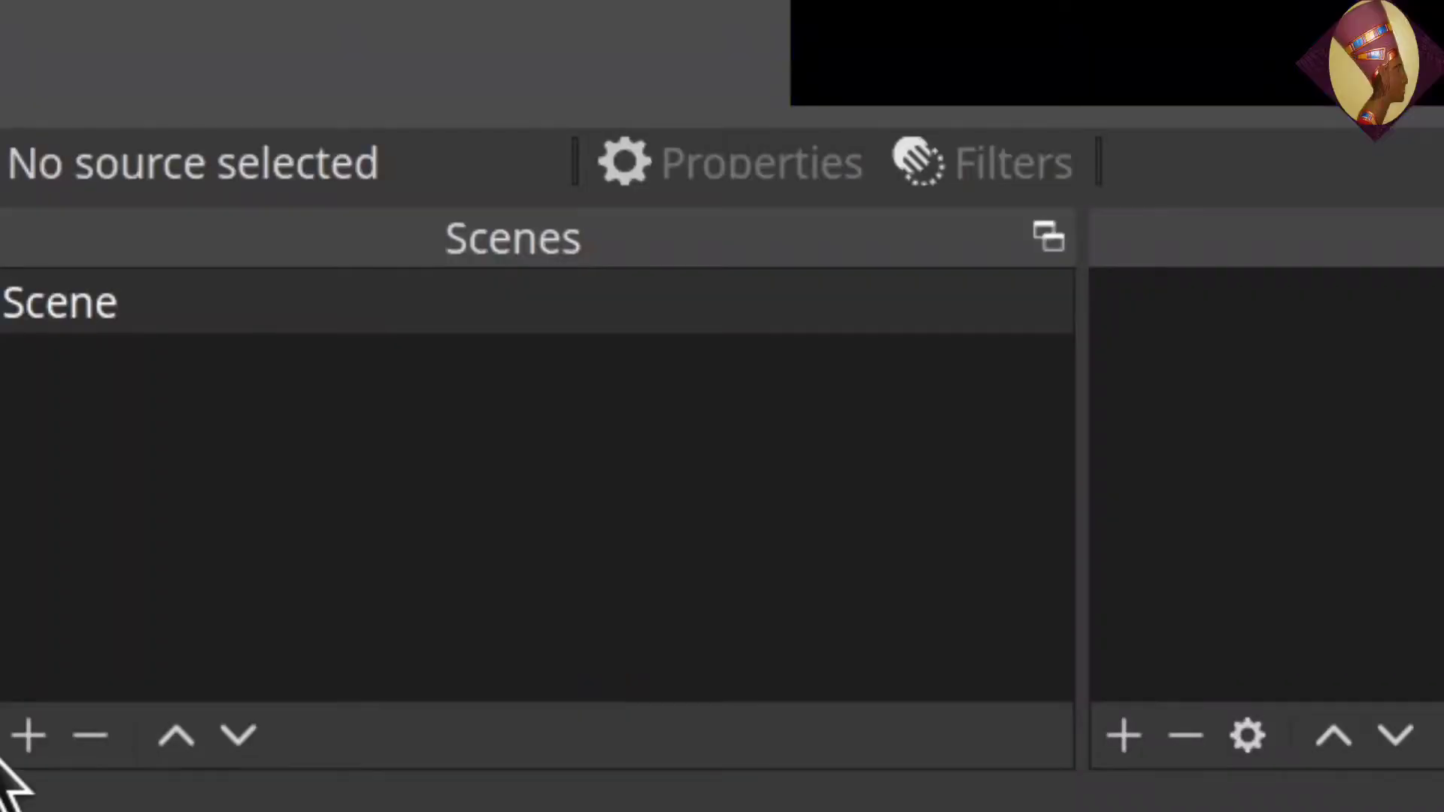
Add a new scene named Video Loop
{"action": "left_click", "coordinate": [19, 741]}
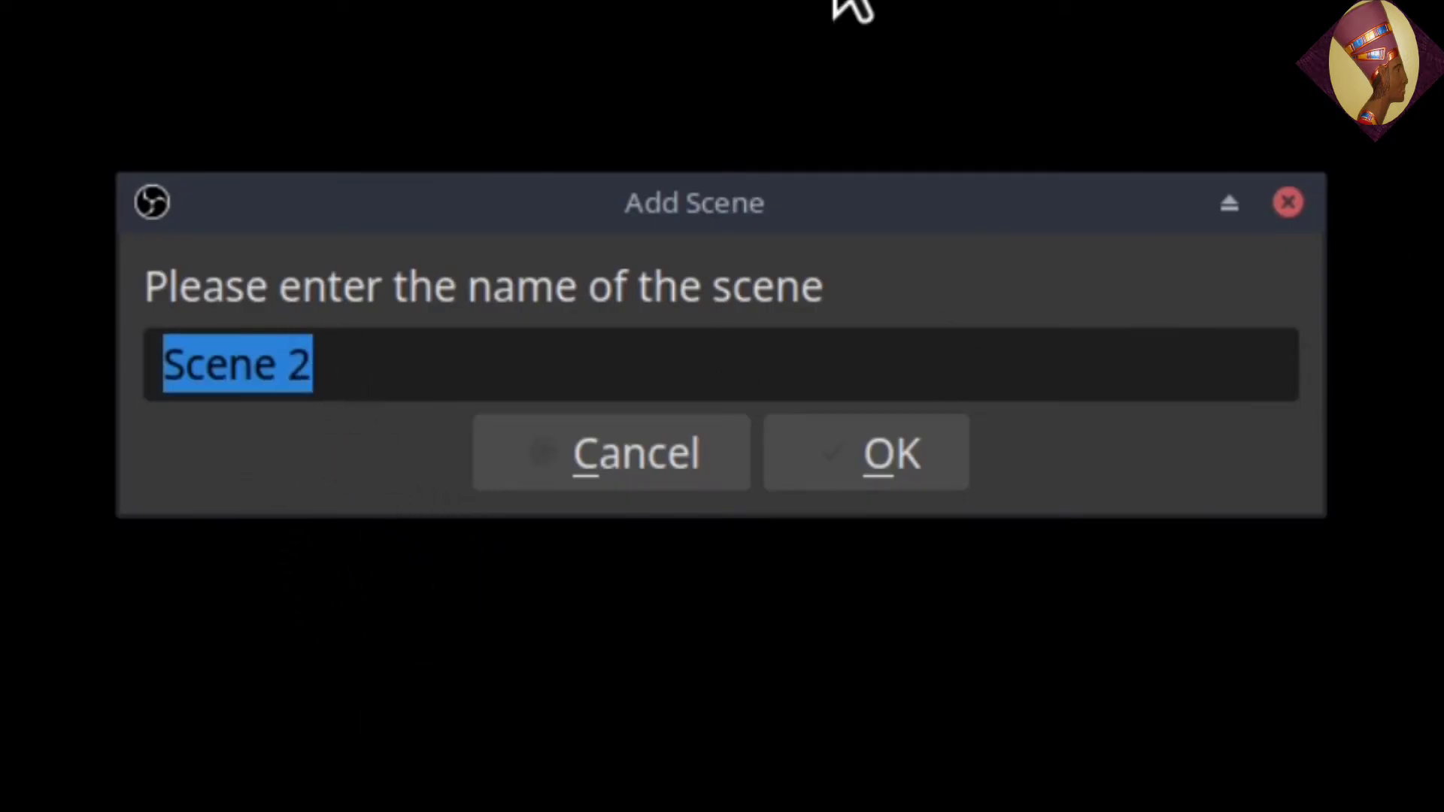
{"action": "left_click", "coordinate": [353, 369]}
{"action": "key", "text": "BackSpace"}
{"action": "key", "text": "BackSpace"}
{"action": "key", "text": "BackSpace"}
{"action": "key", "text": "BackSpace"}
{"action": "key", "text": "BackSpace"}
{"action": "key", "text": "BackSpace"}
{"action": "key", "text": "BackSpace"}
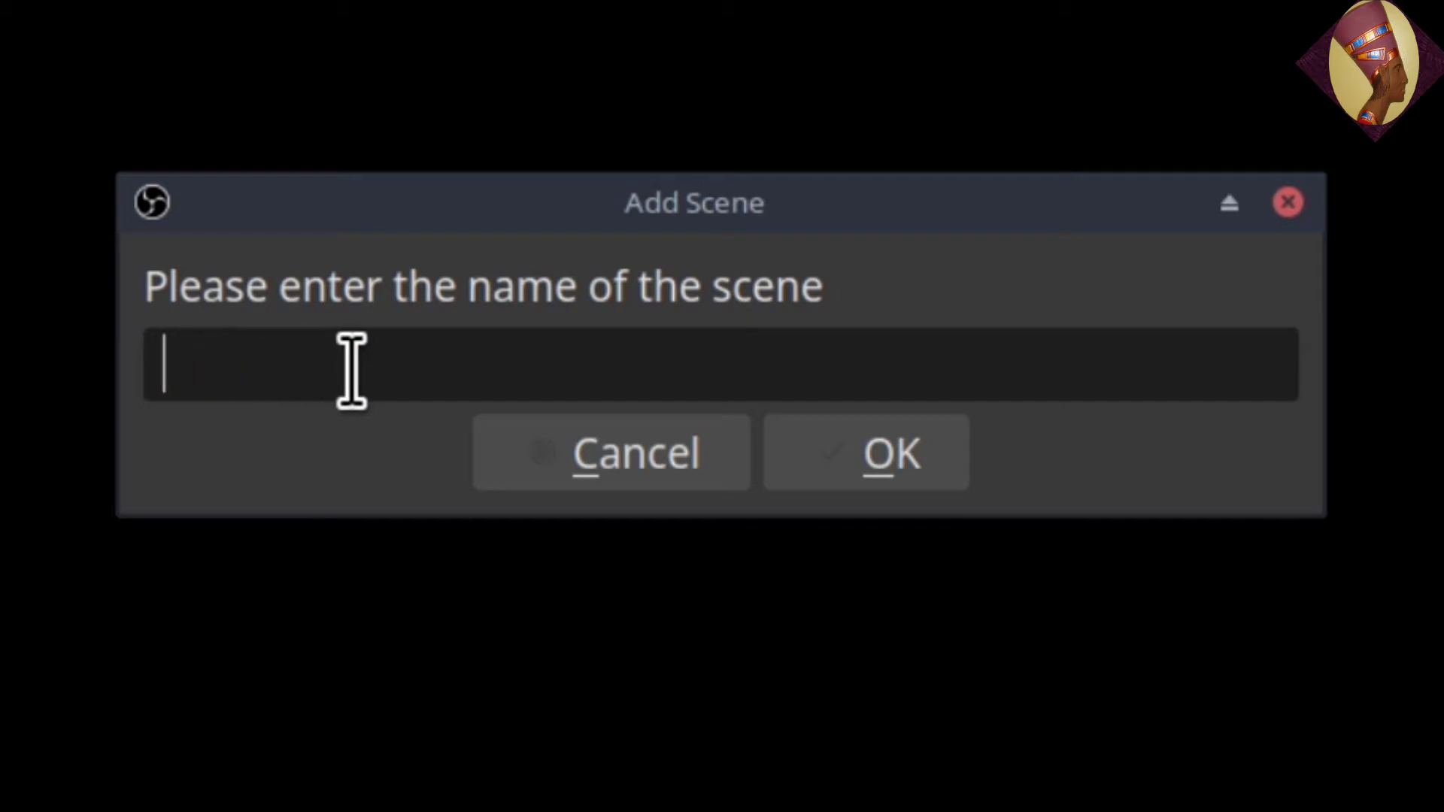
{"action": "type", "text": "Video "}
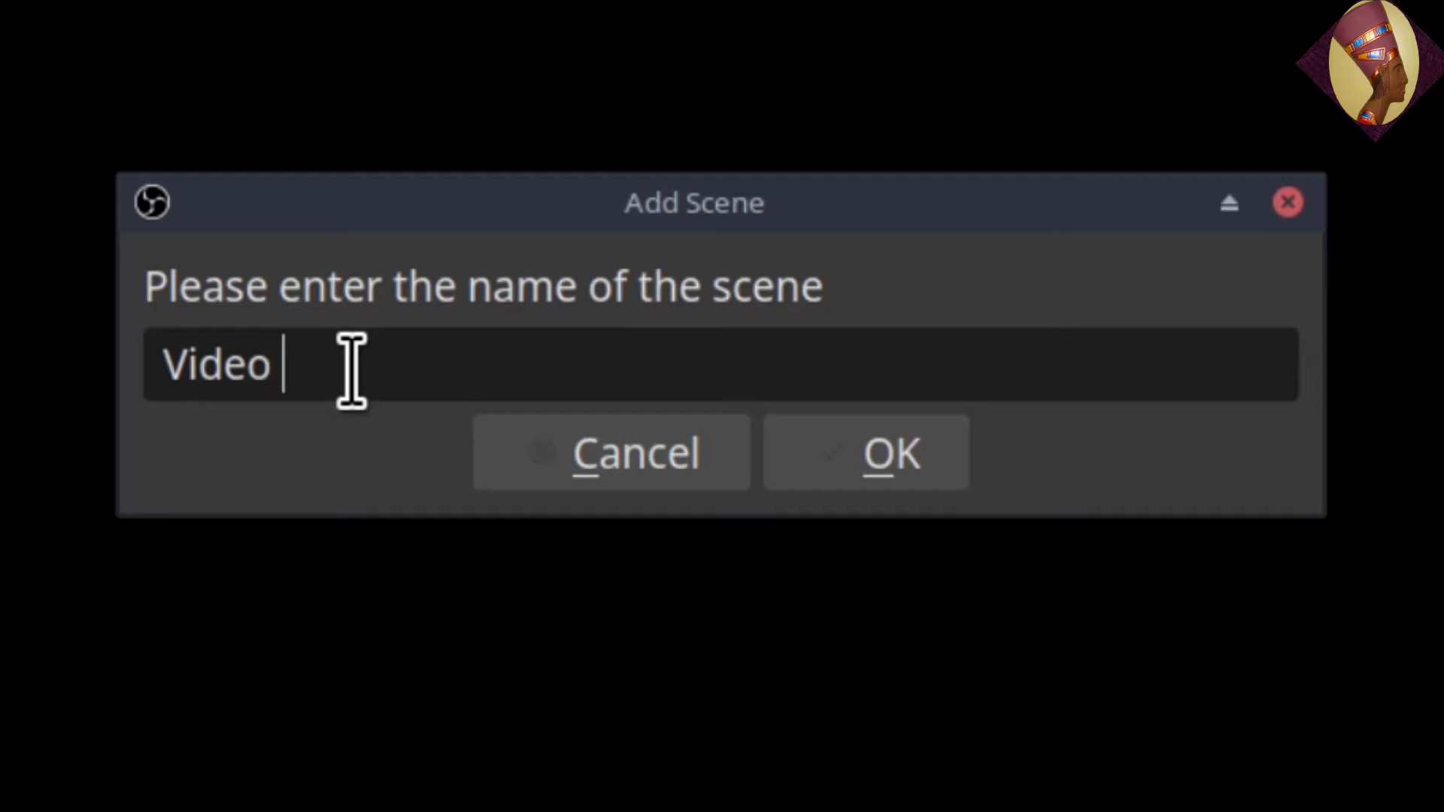
{"action": "type", "text": "Loop"}
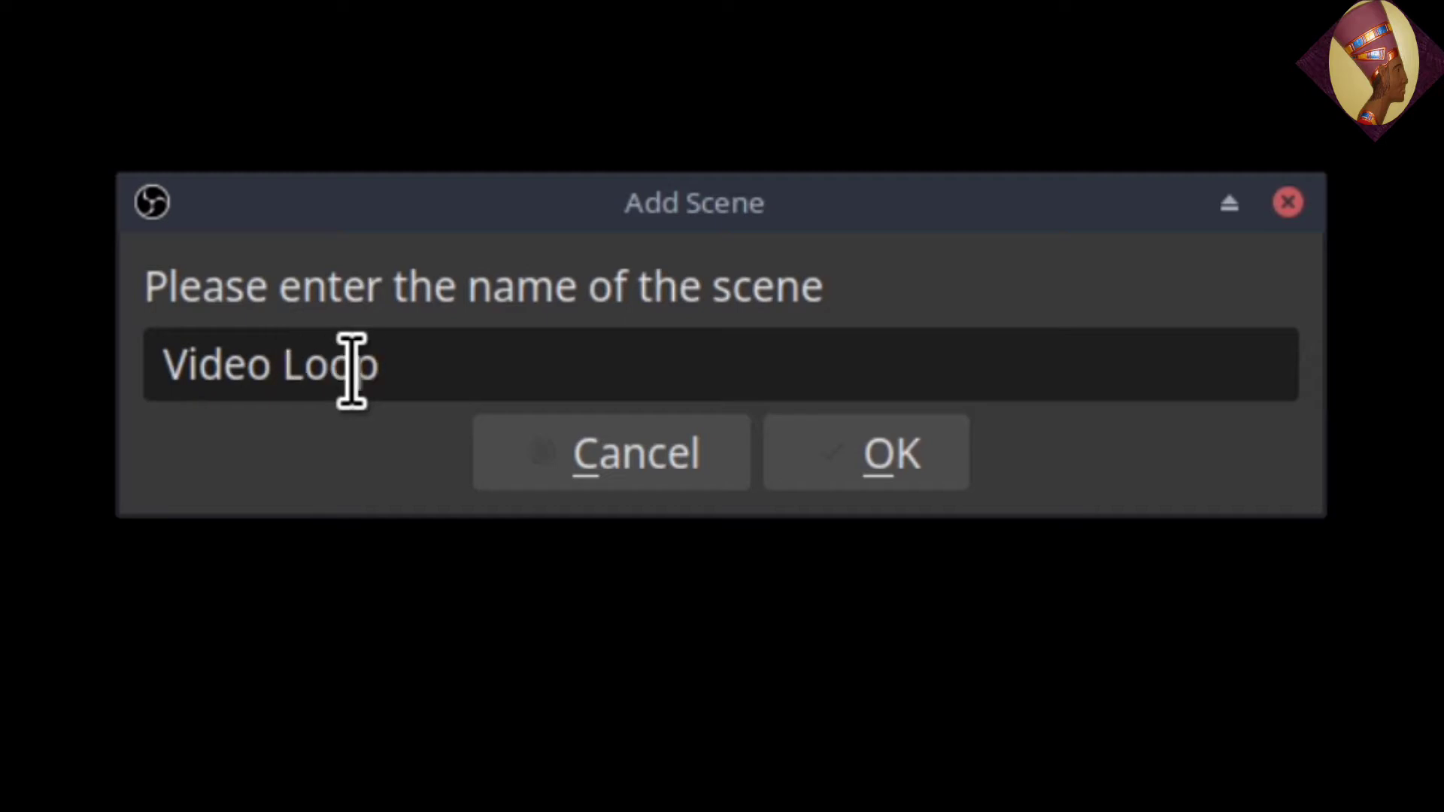
{"action": "left_click", "coordinate": [888, 451]}
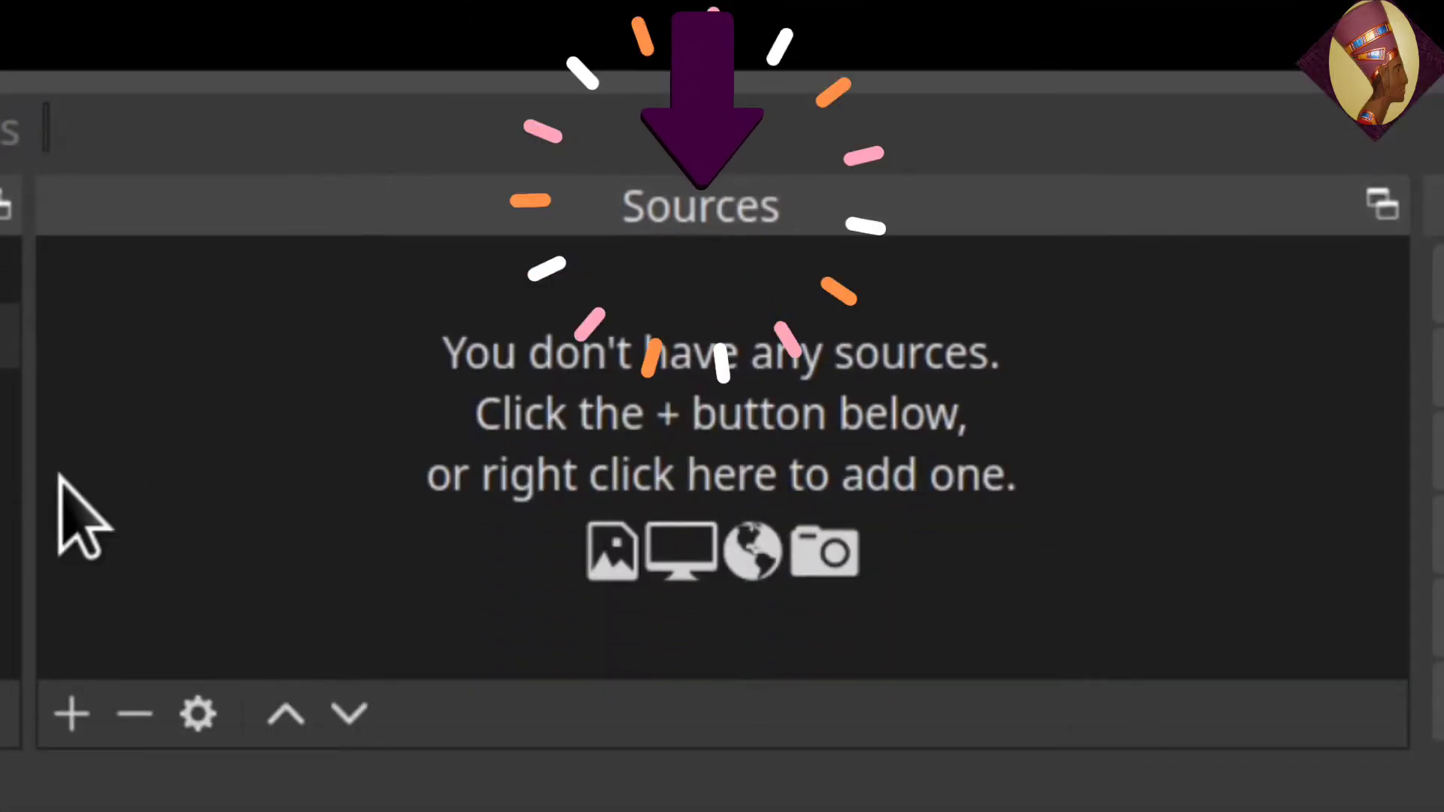
Try to add a new media source named Video Loop to the scene
{"action": "left_click", "coordinate": [68, 715]}
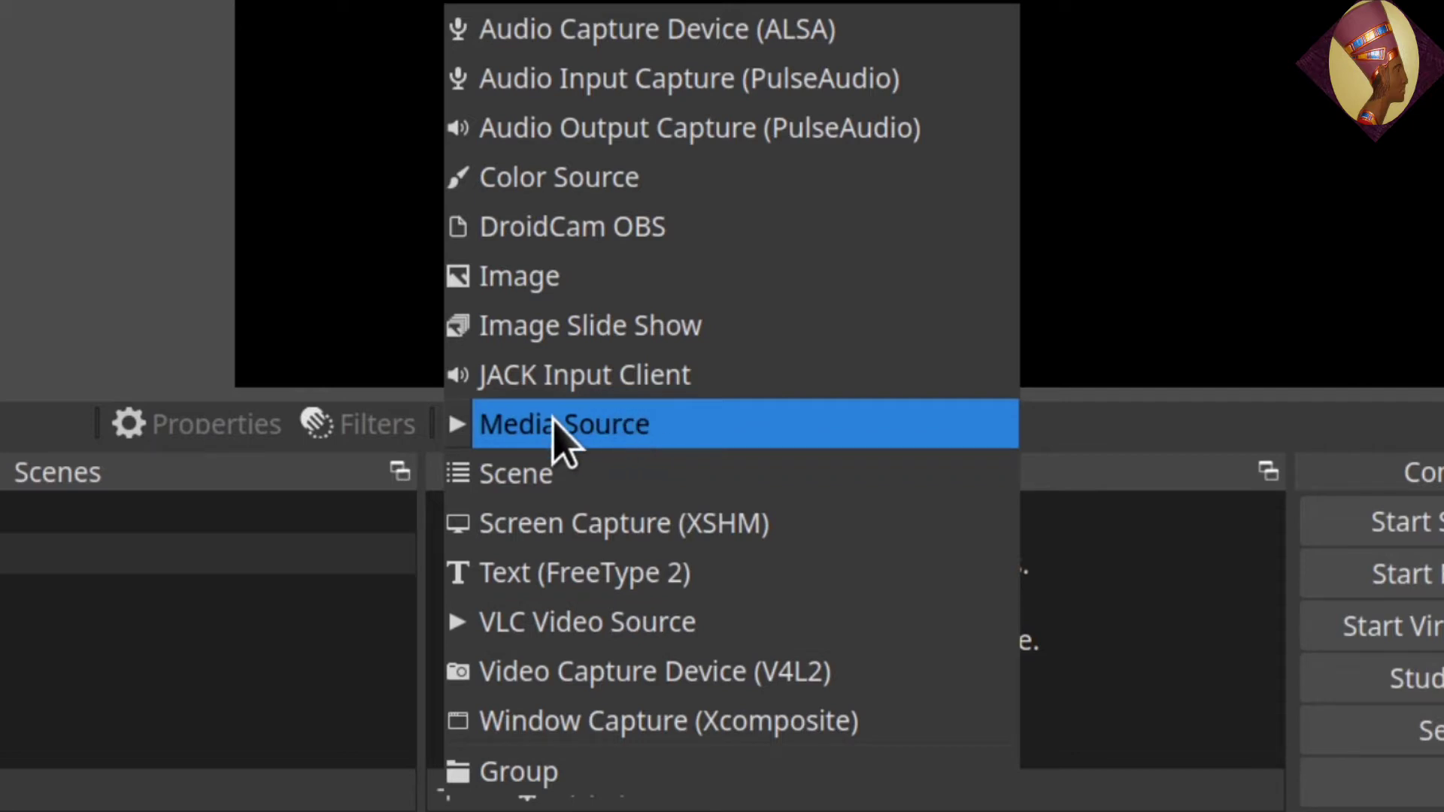
{"action": "left_click", "coordinate": [513, 433]}
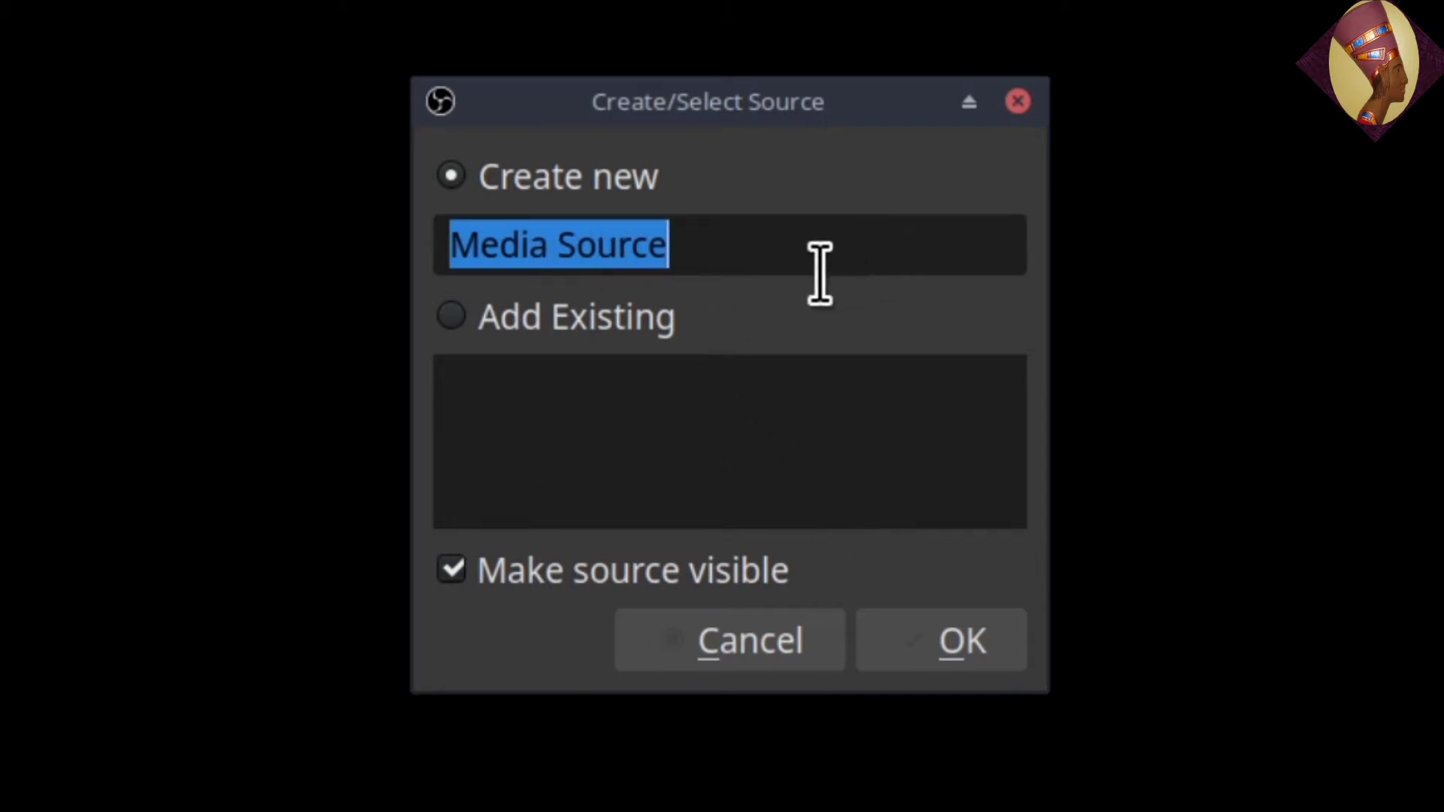
{"action": "left_click", "coordinate": [784, 267]}
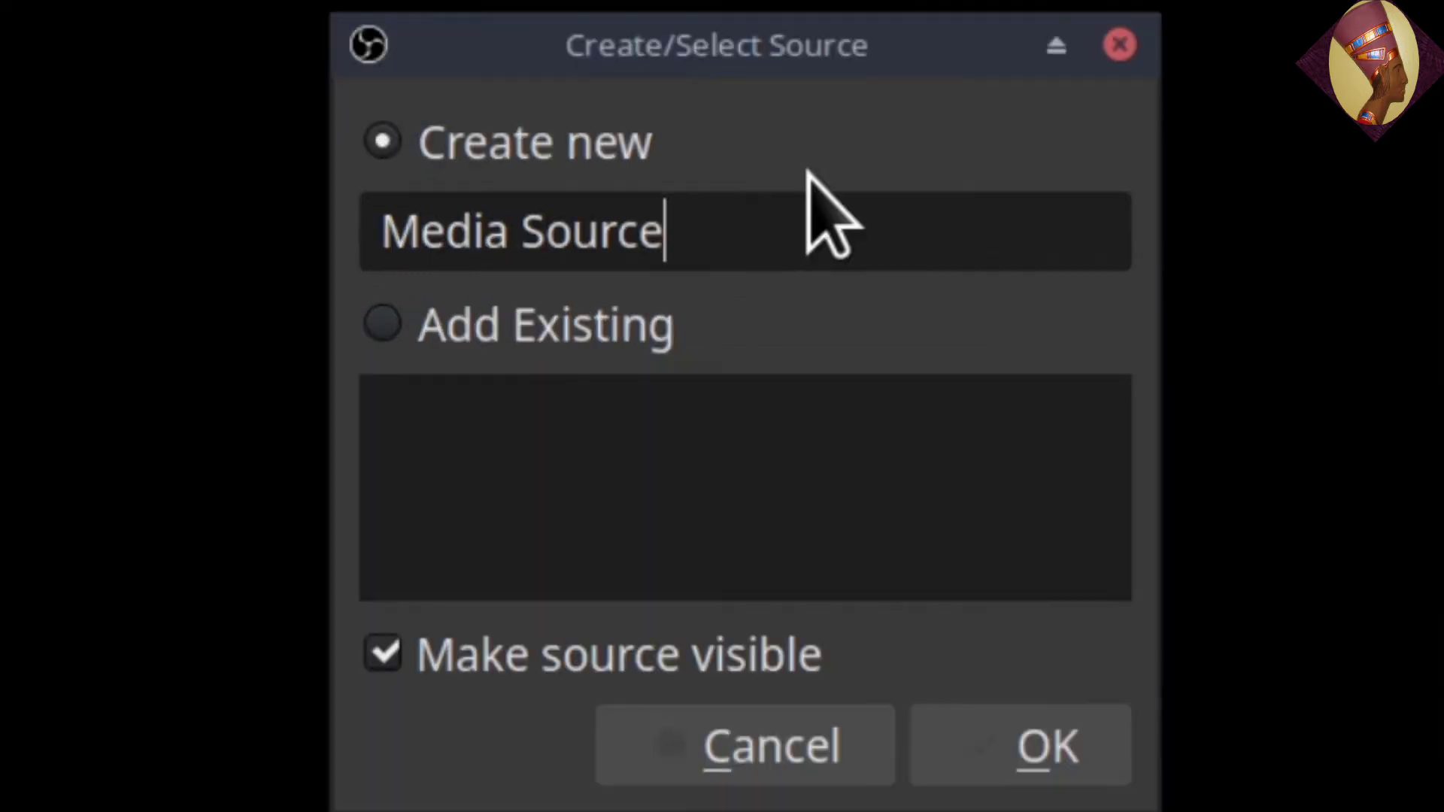
{"action": "key", "text": "BackSpace"}
{"action": "key", "text": "BackSpace"}
{"action": "key", "text": "BackSpace"}
{"action": "key", "text": "BackSpace"}
{"action": "key", "text": "BackSpace"}
{"action": "key", "text": "BackSpace"}
{"action": "key", "text": "BackSpace"}
{"action": "key", "text": "BackSpace"}
{"action": "key", "text": "BackSpace"}
{"action": "key", "text": "BackSpace"}
{"action": "key", "text": "BackSpace"}
{"action": "key", "text": "BackSpace"}
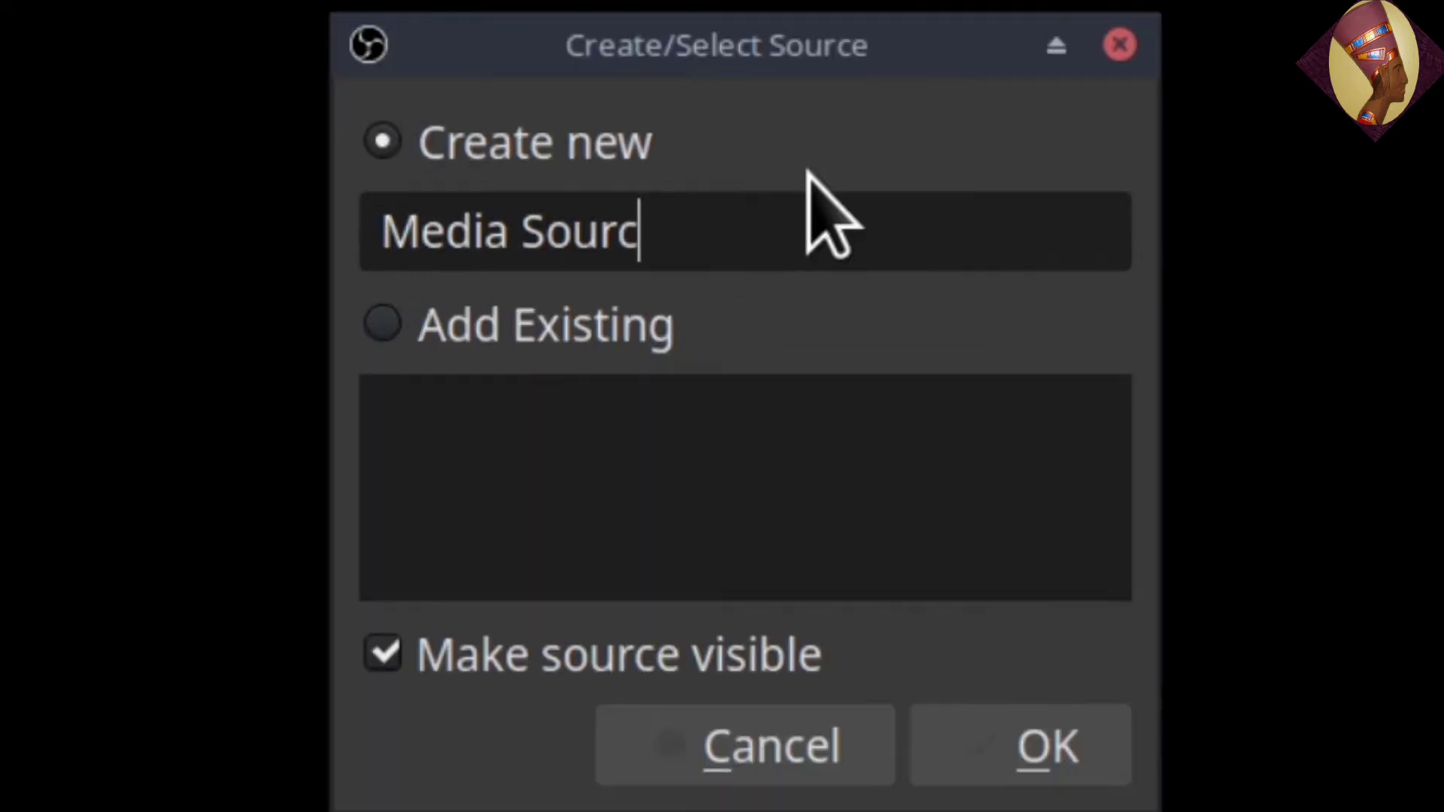
{"action": "type", "text": "Vi"}
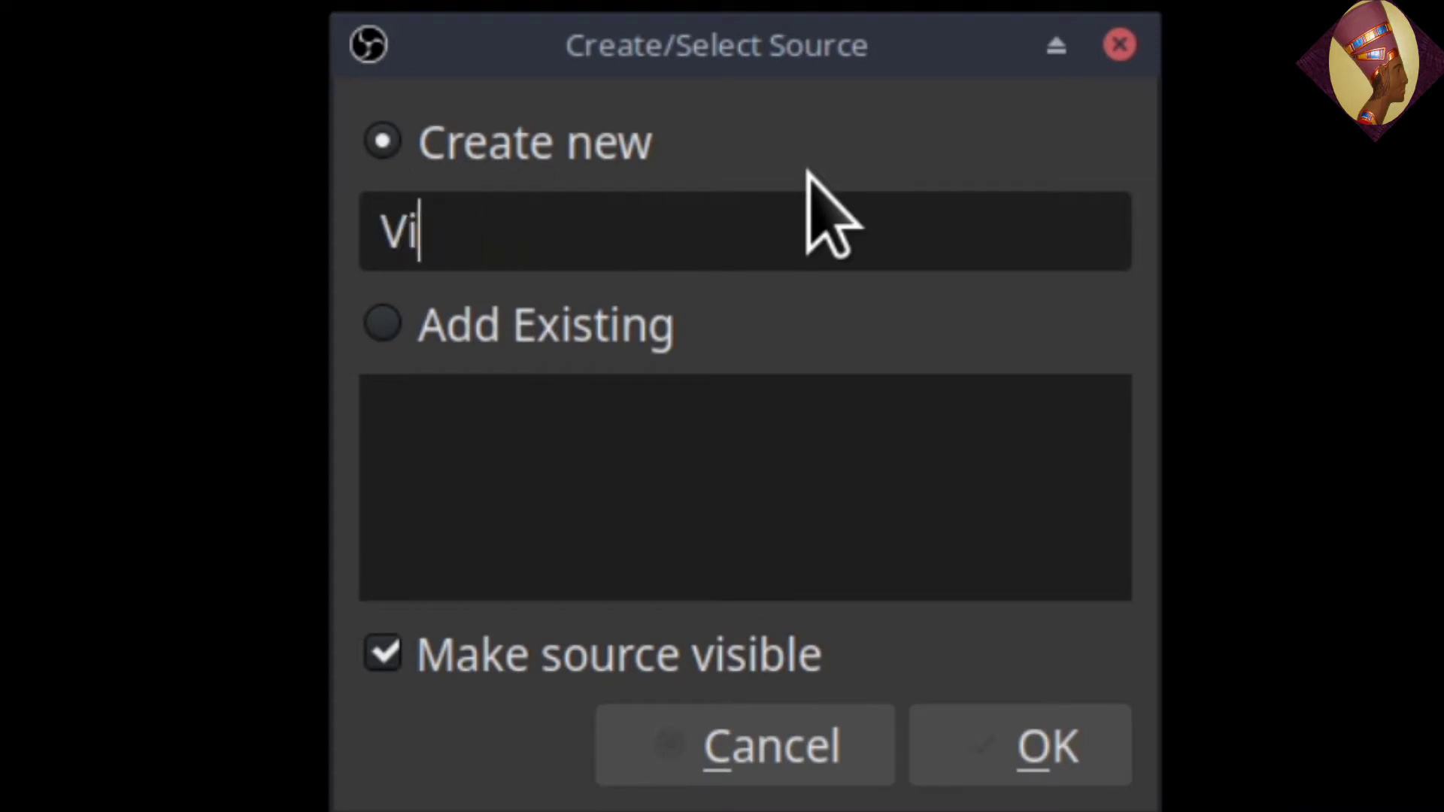
{"action": "type", "text": "deo L"}
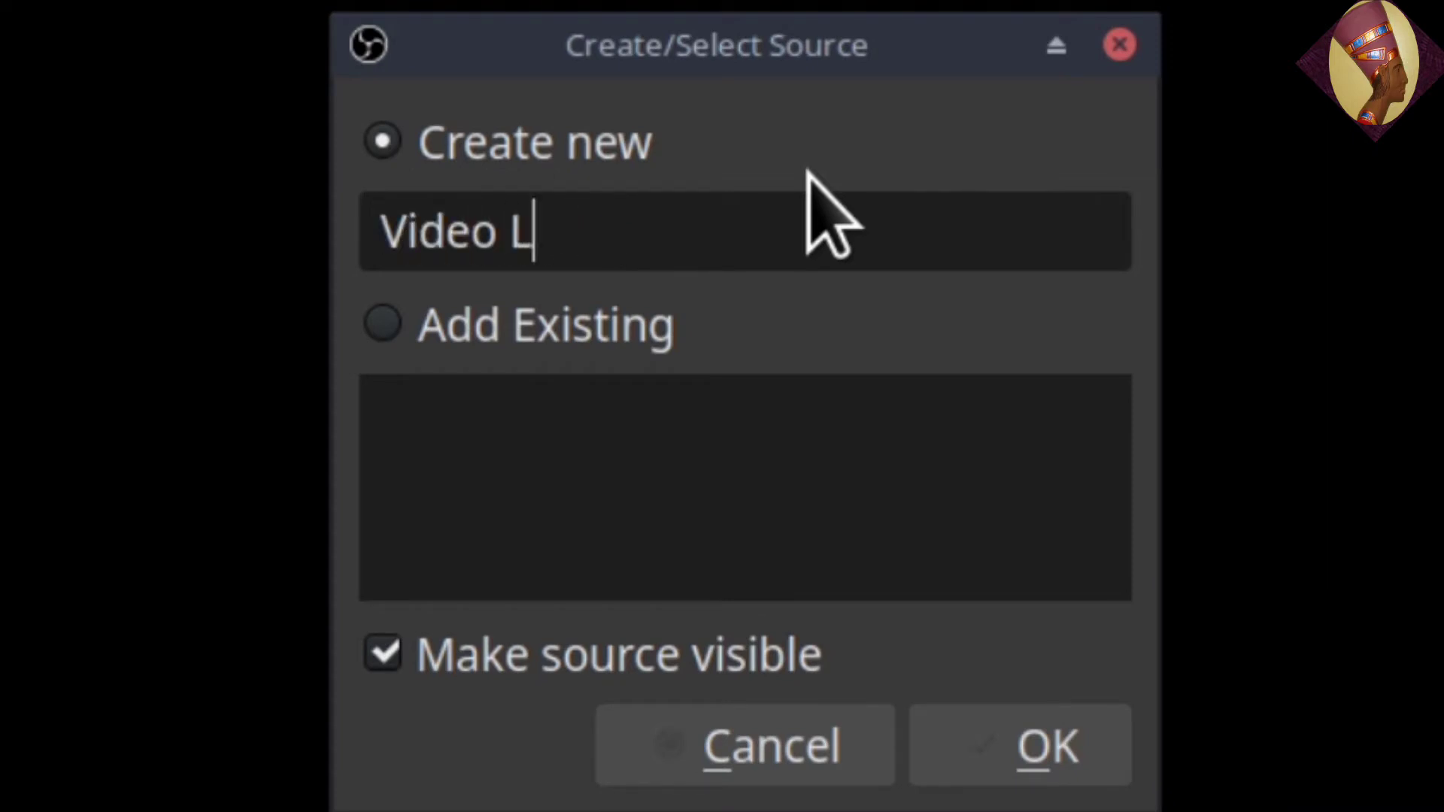
{"action": "type", "text": "oop"}
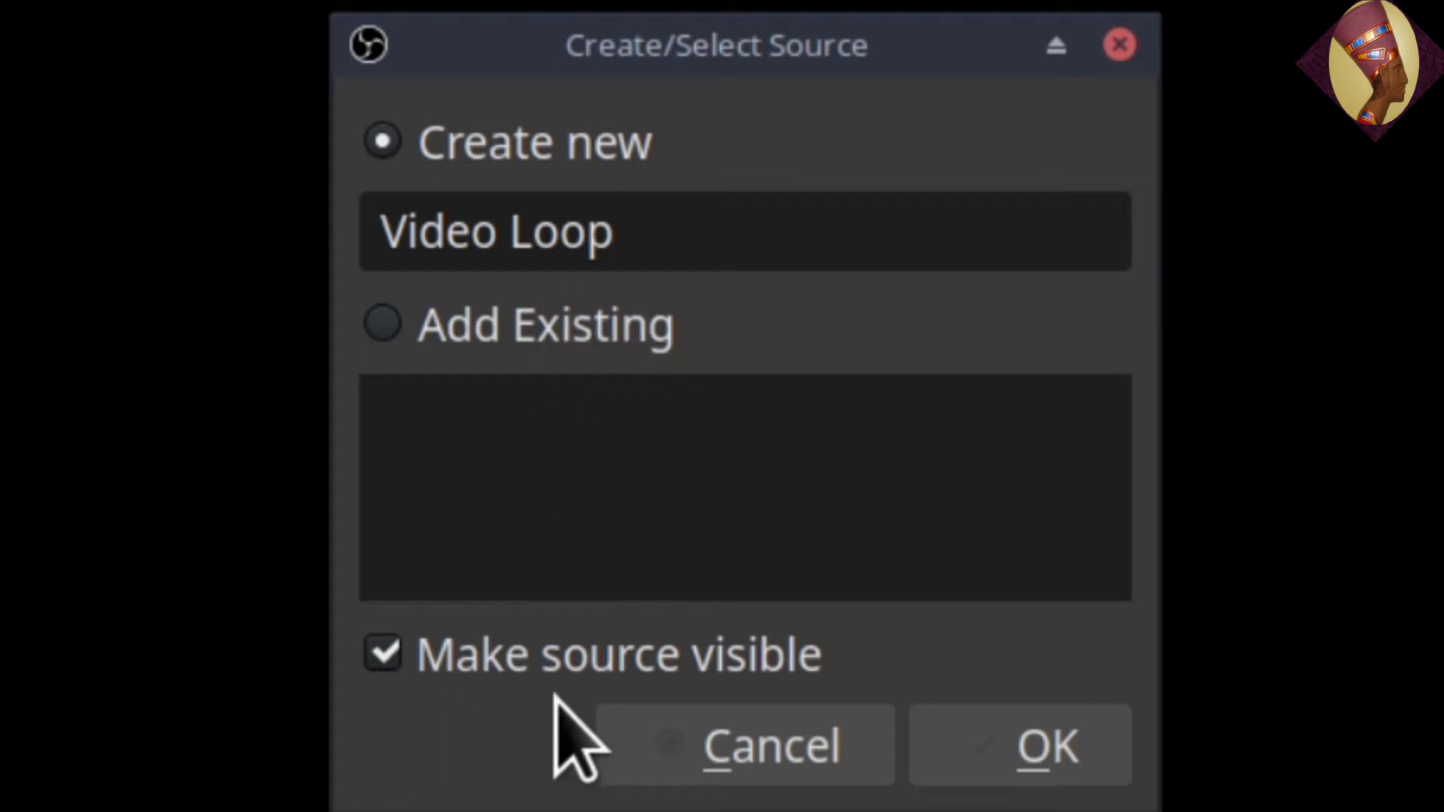
{"action": "left_click", "coordinate": [1068, 751]}
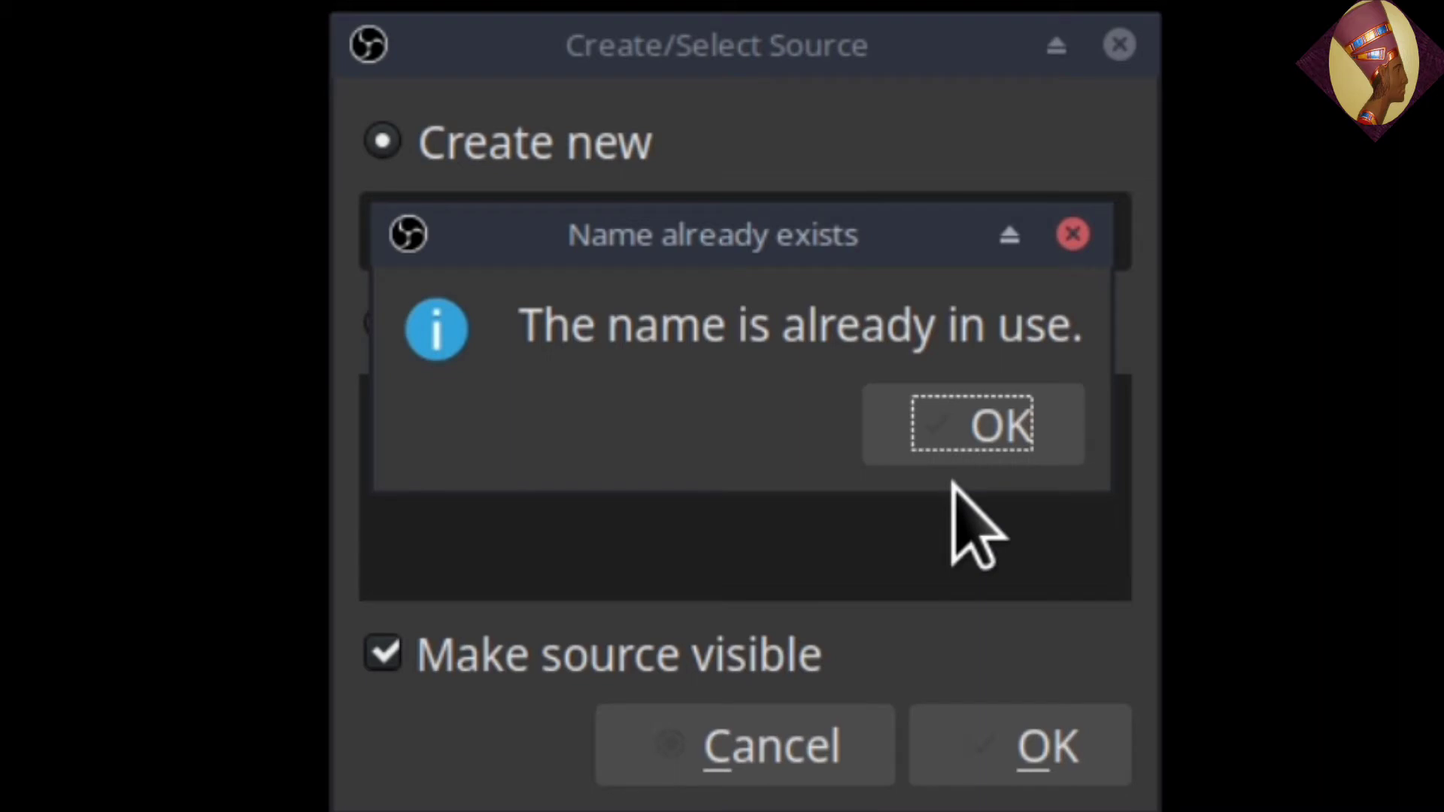
{"action": "left_click", "coordinate": [1008, 436]}
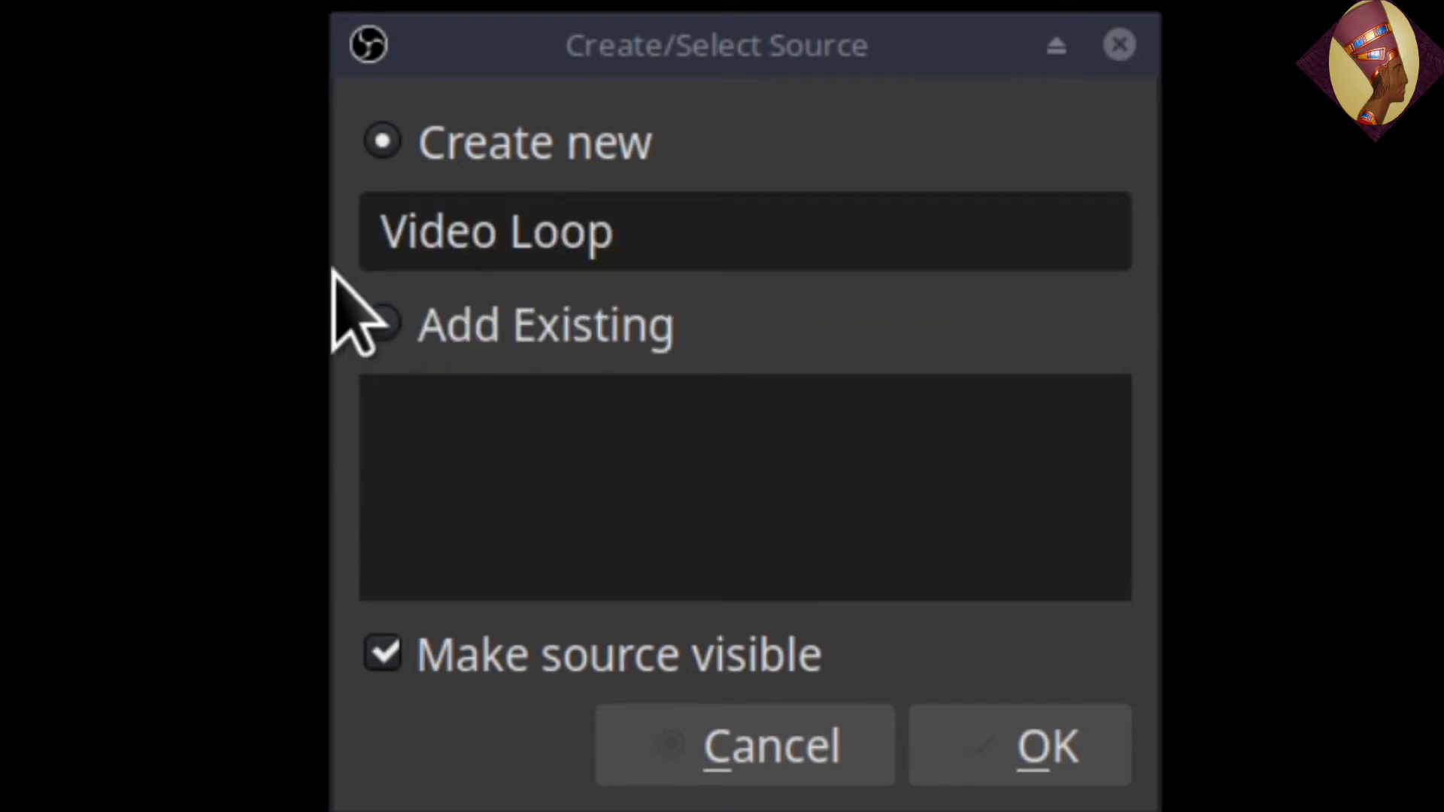
Change the new media source's name to Video Loop 1 and create it, leaving it set as visible
{"action": "left_click", "coordinate": [635, 239]}
{"action": "type", "text": "1"}
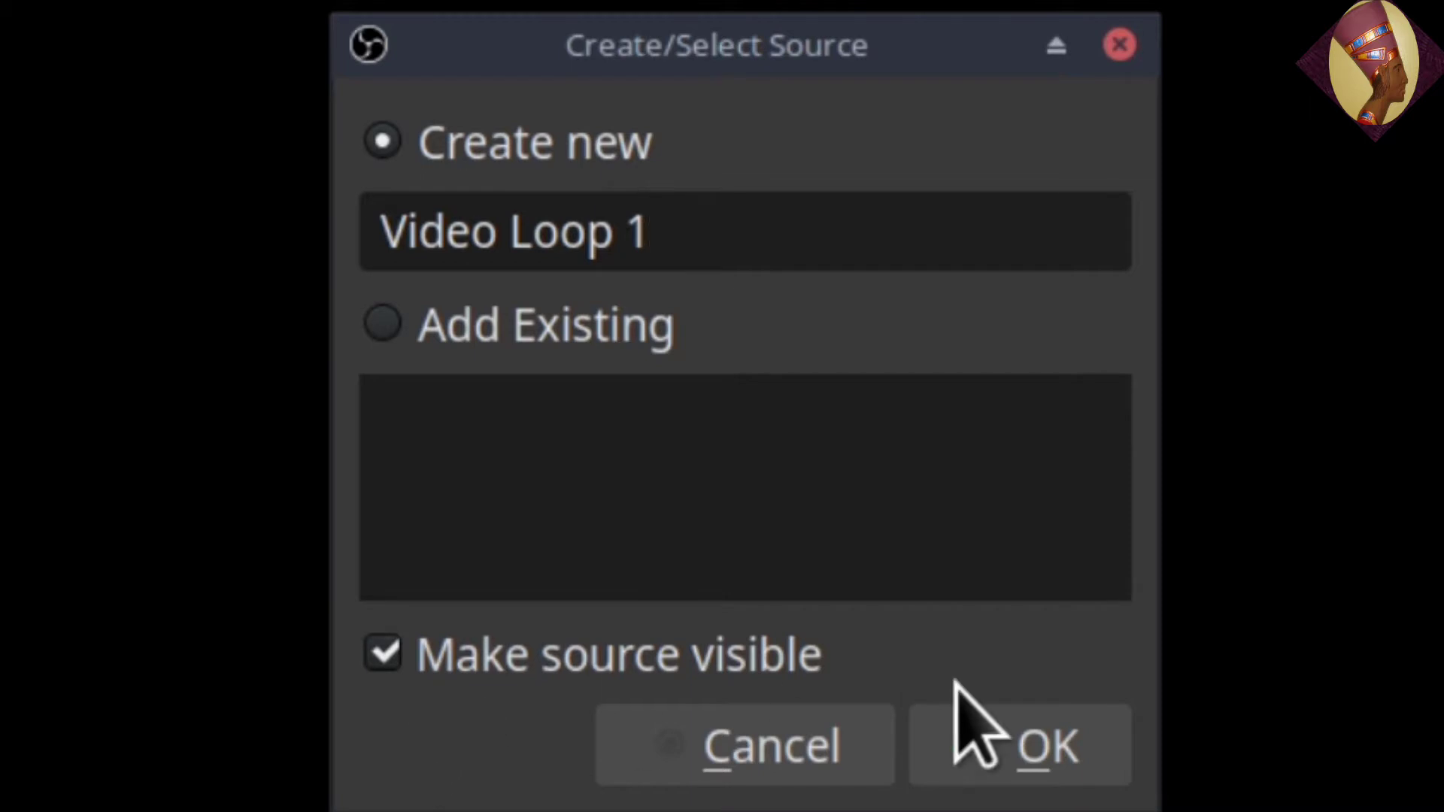
{"action": "left_click", "coordinate": [1035, 760]}
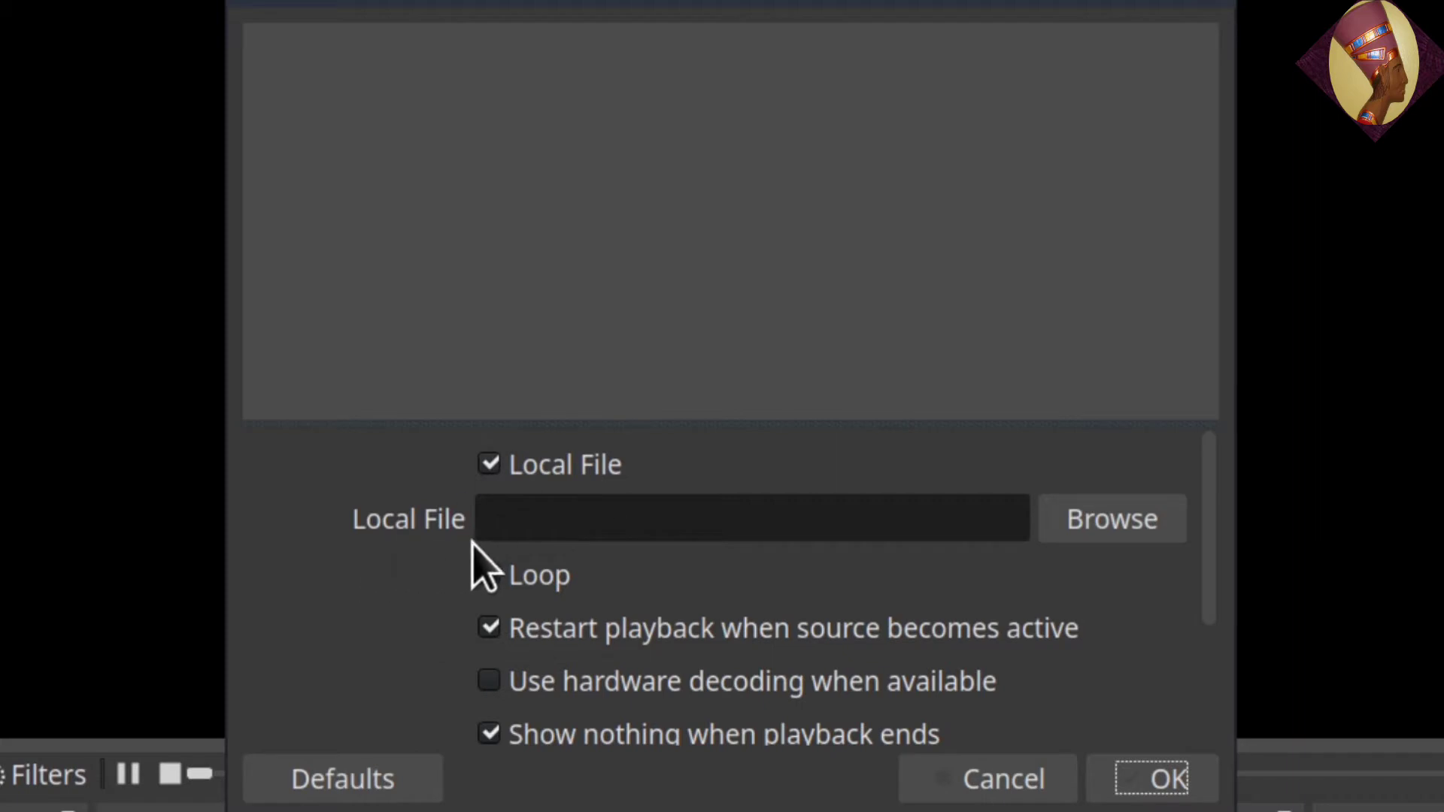
Load MandelBrowser_211123_184933.mp4 from the Scenes 1 folder as the media source's local file
{"action": "left_click", "coordinate": [1076, 536]}
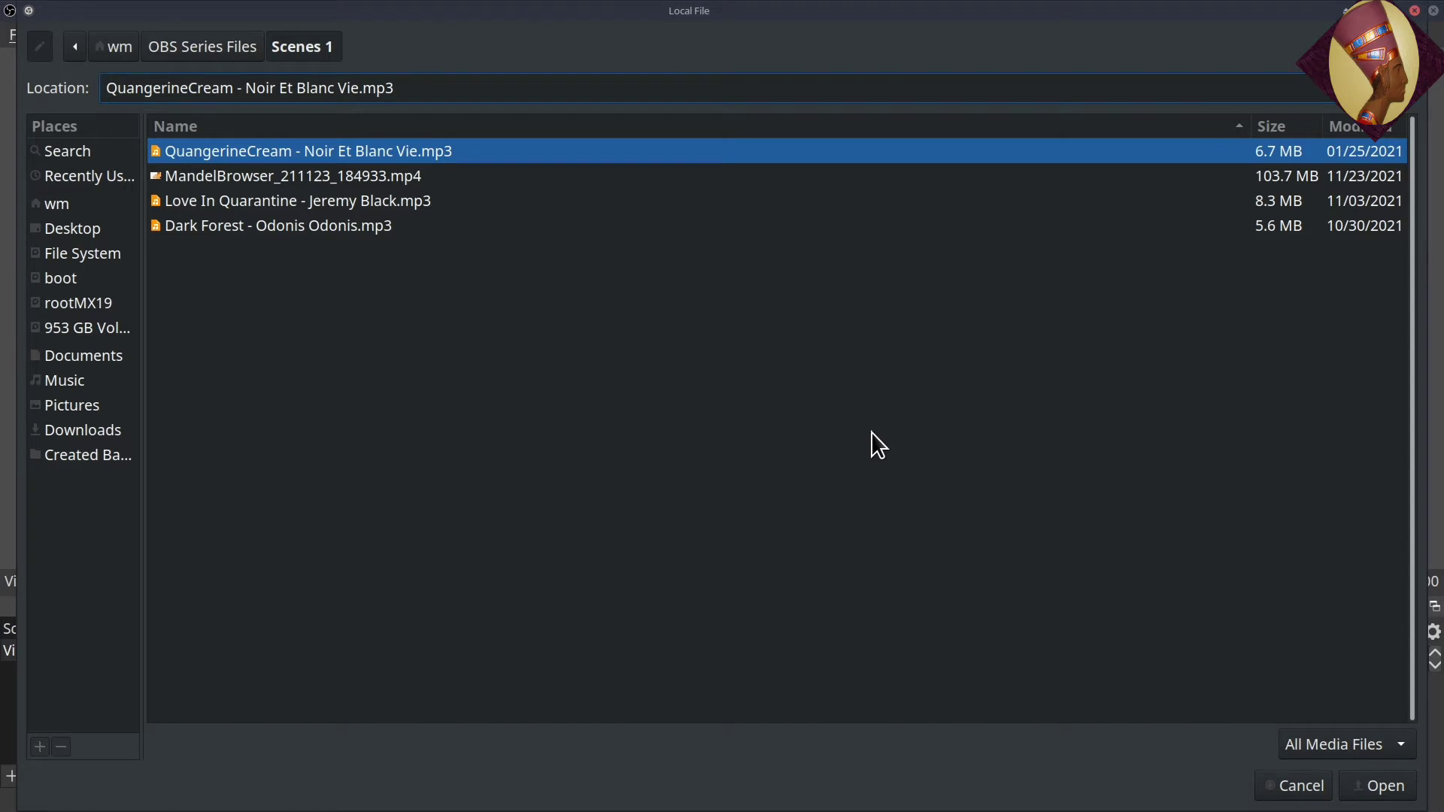
{"action": "left_click", "coordinate": [316, 181]}
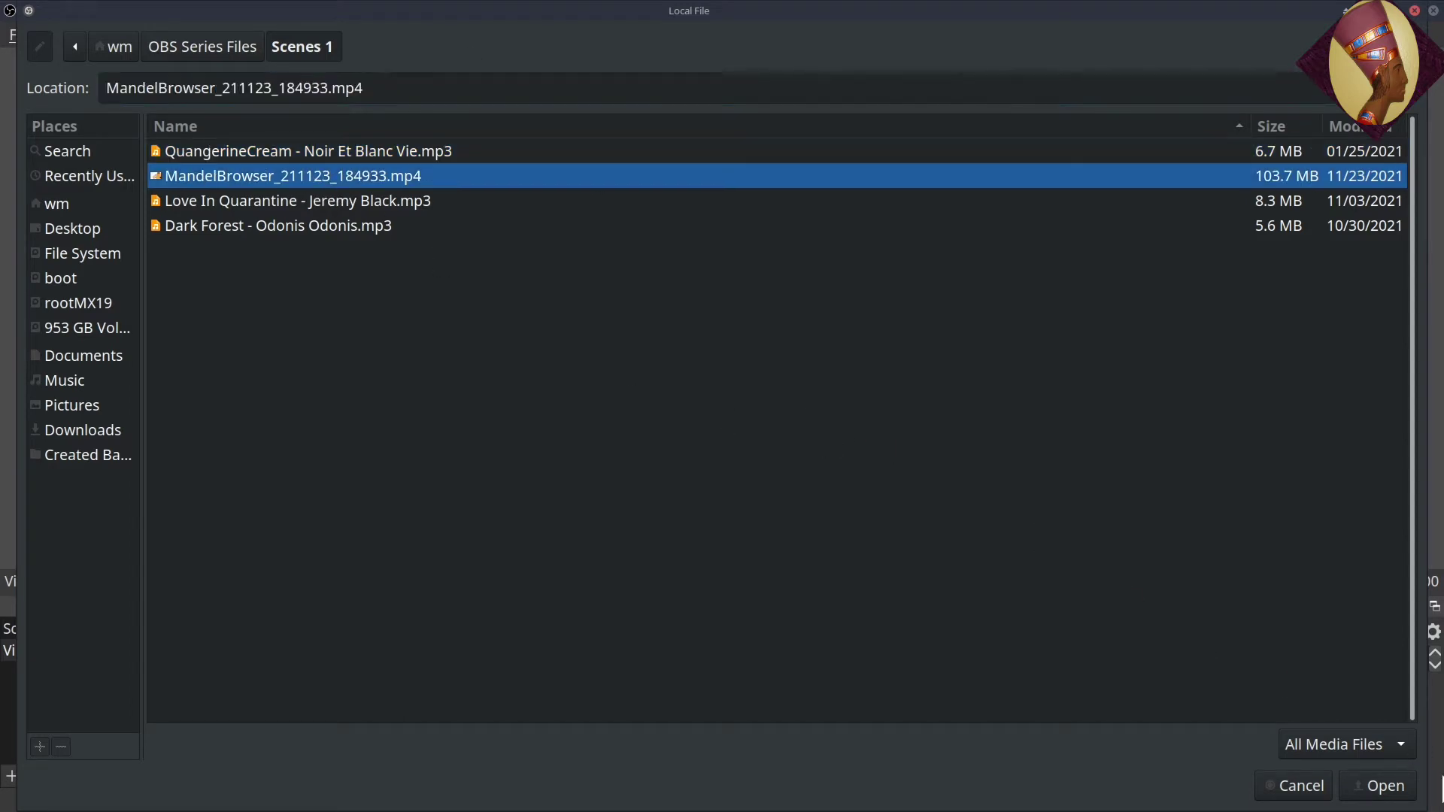
{"action": "left_click", "coordinate": [1384, 786]}
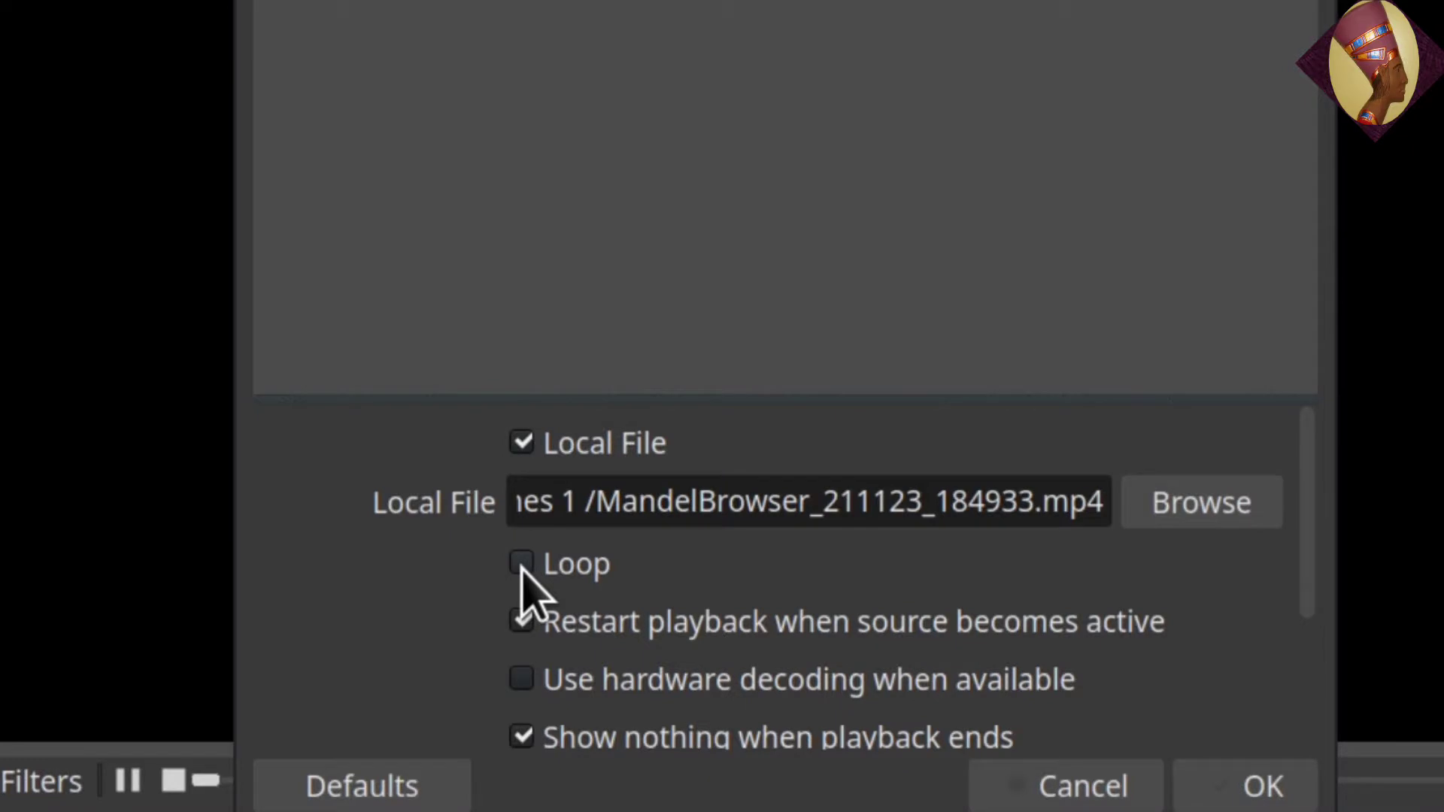
Enable looping and hardware decoding when available for the media source
{"action": "left_click", "coordinate": [584, 474]}
{"action": "left_click", "coordinate": [522, 564]}
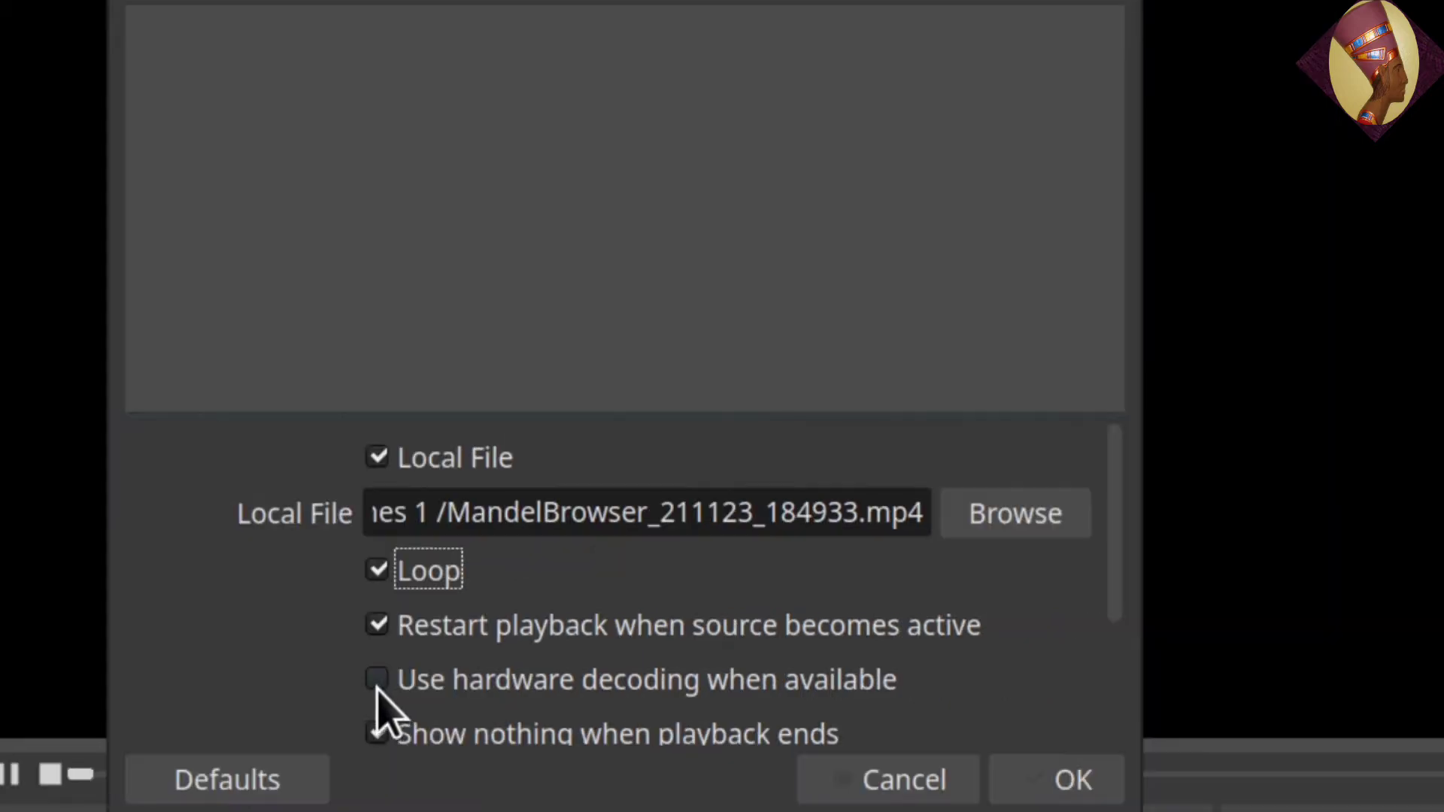
{"action": "left_click", "coordinate": [523, 681]}
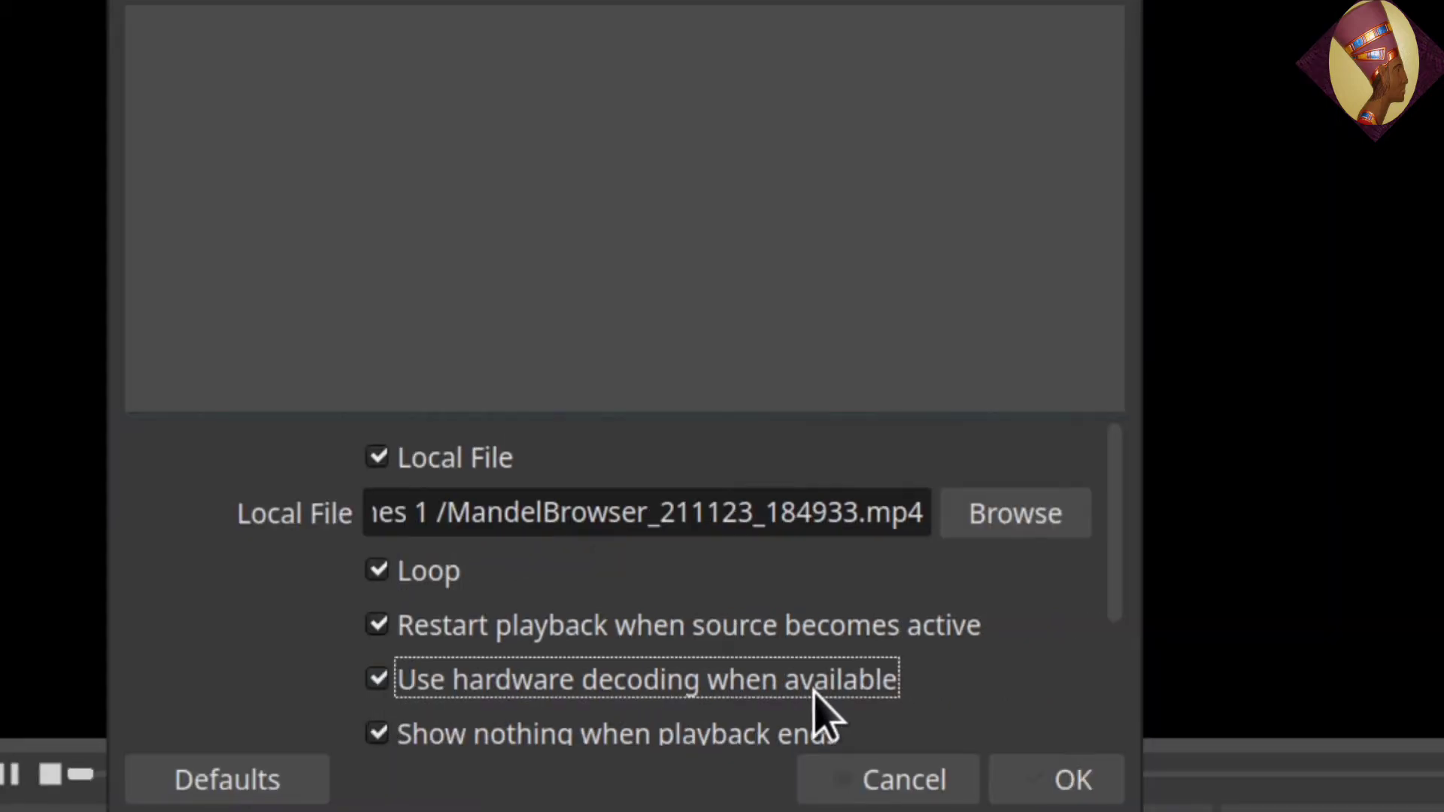
Turn off showing nothing when playback ends and enable closing the file when inactive
{"action": "left_click_drag", "start_coordinate": [1119, 577], "coordinate": [1126, 609]}
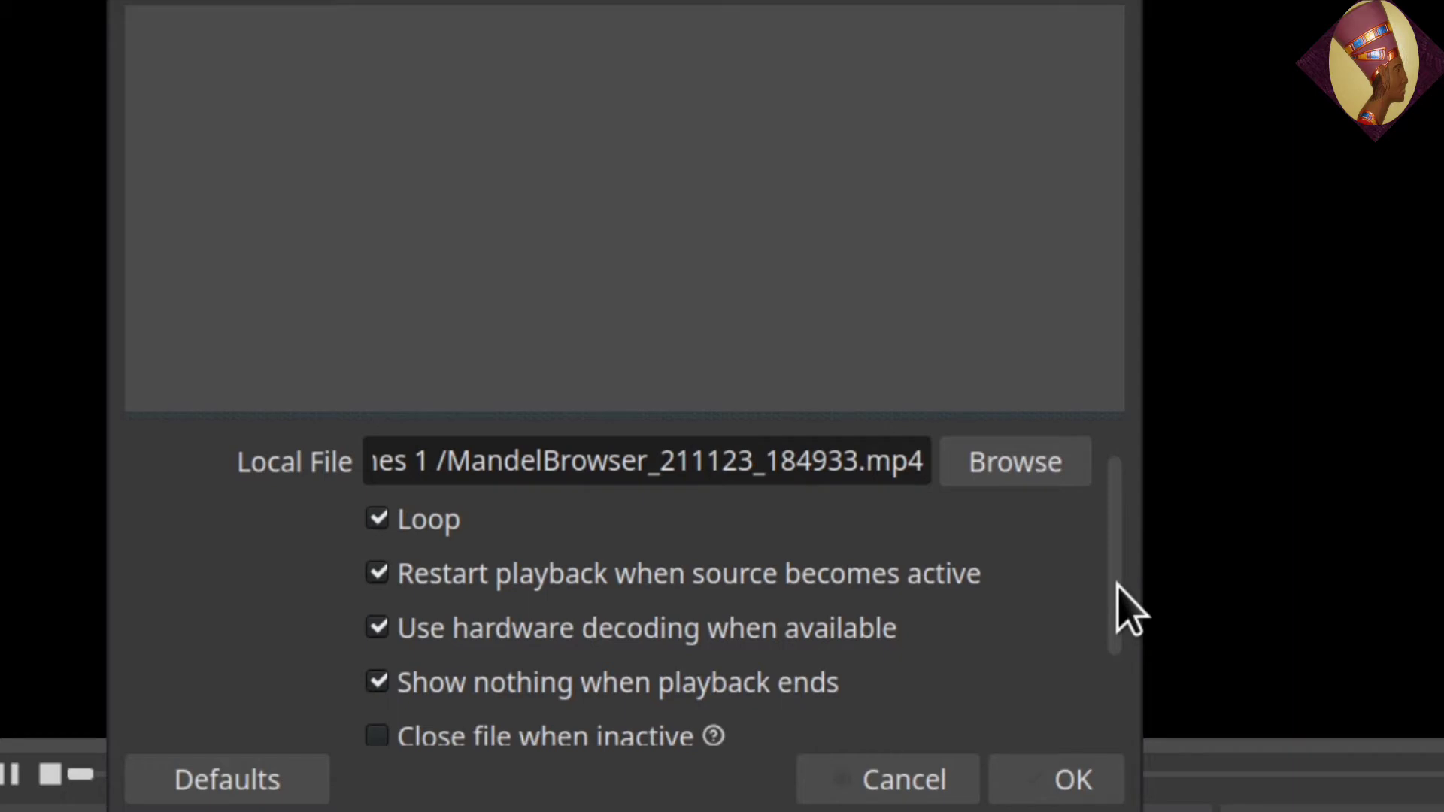
{"action": "scroll", "coordinate": [1117, 585], "scroll_direction": "down", "scroll_amount": 3}
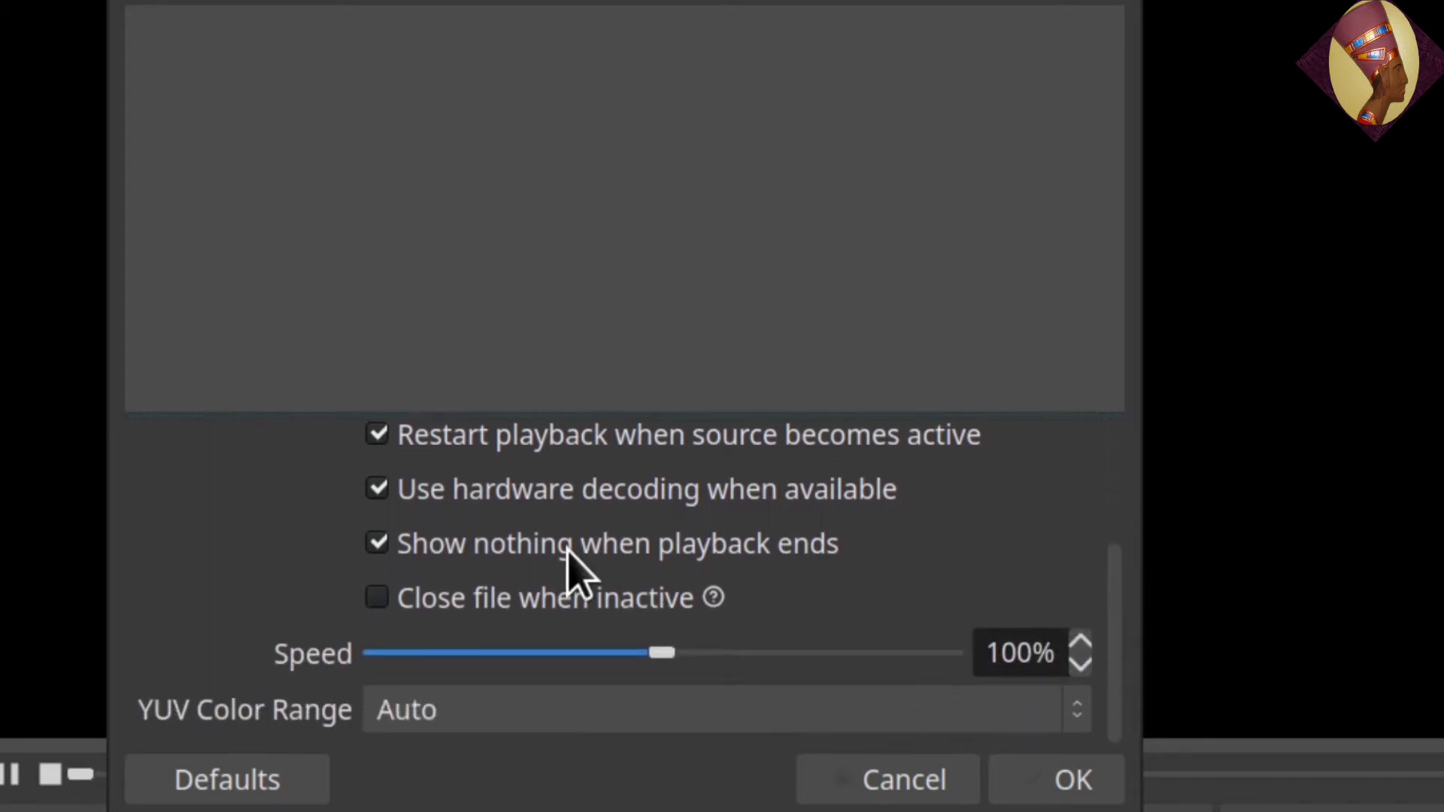
{"action": "left_click", "coordinate": [380, 555]}
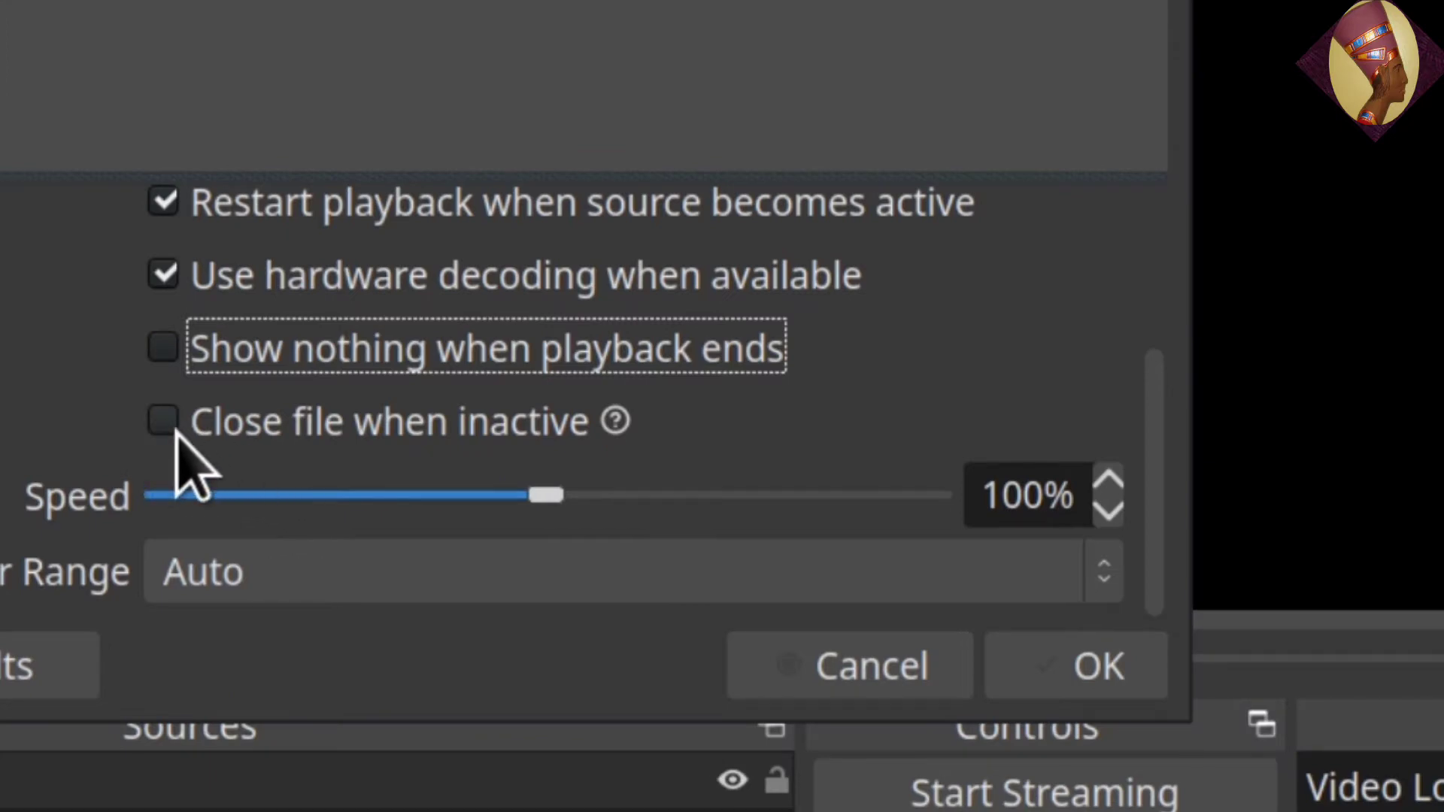
{"action": "mouse_move", "coordinate": [143, 419]}
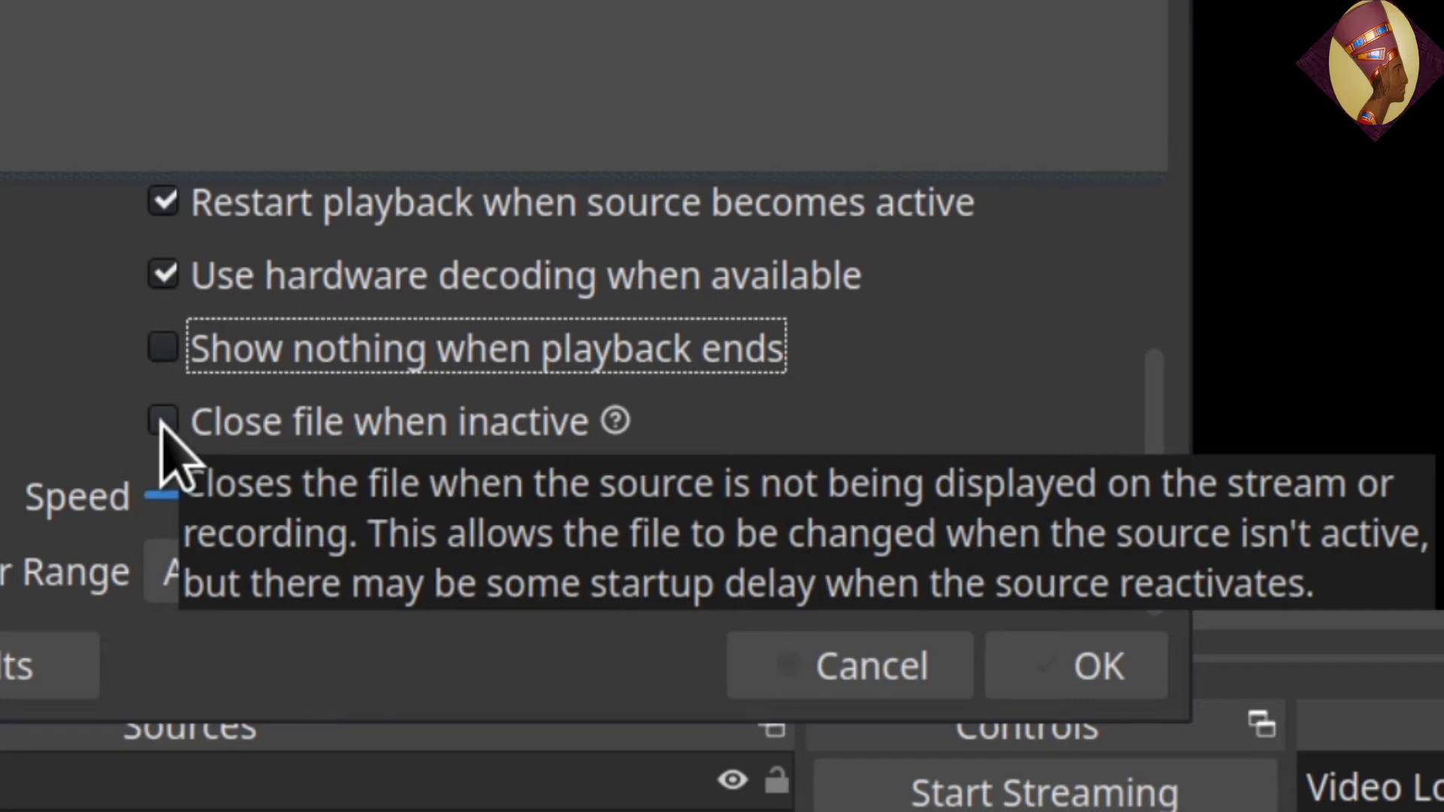
{"action": "left_click", "coordinate": [166, 419]}
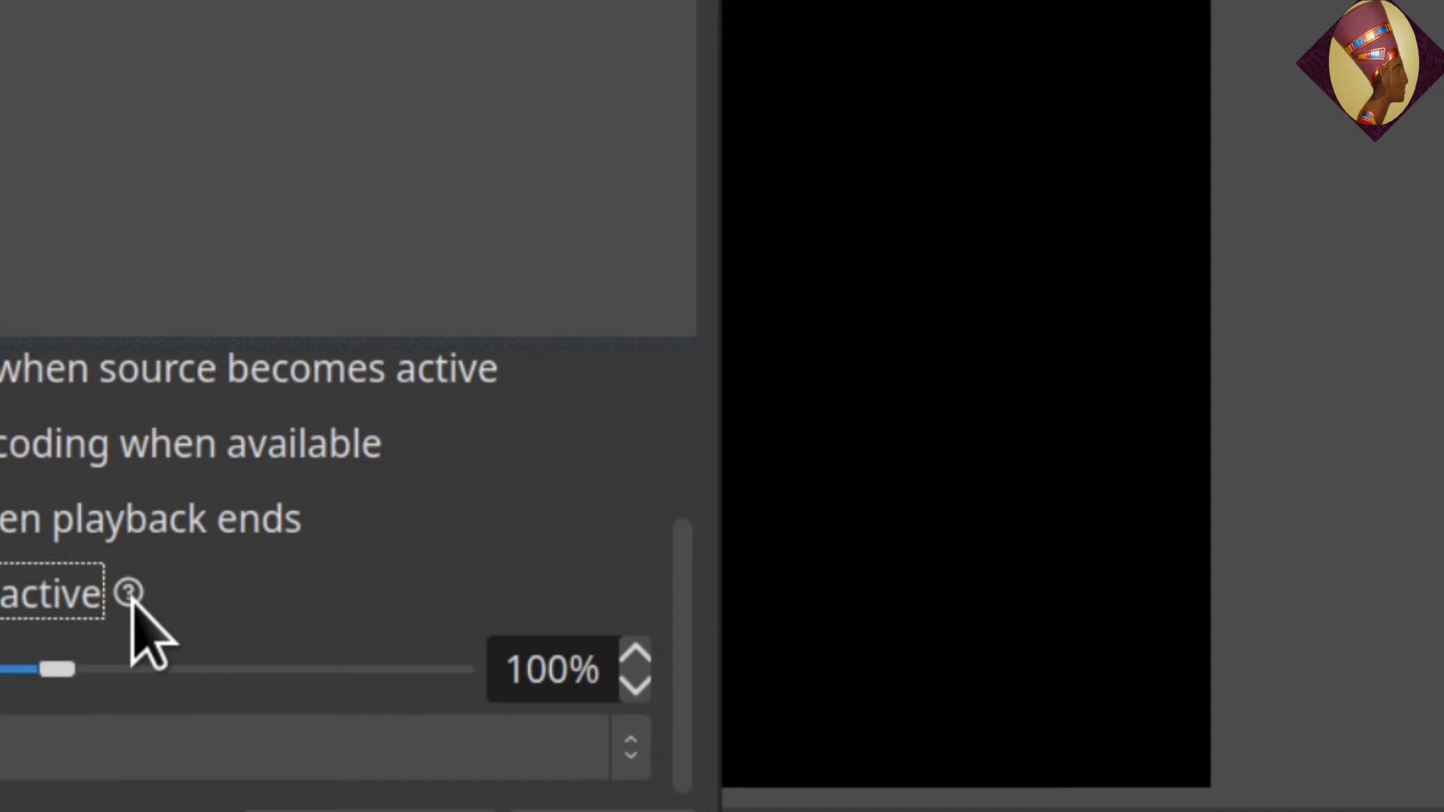
{"action": "mouse_move", "coordinate": [132, 603]}
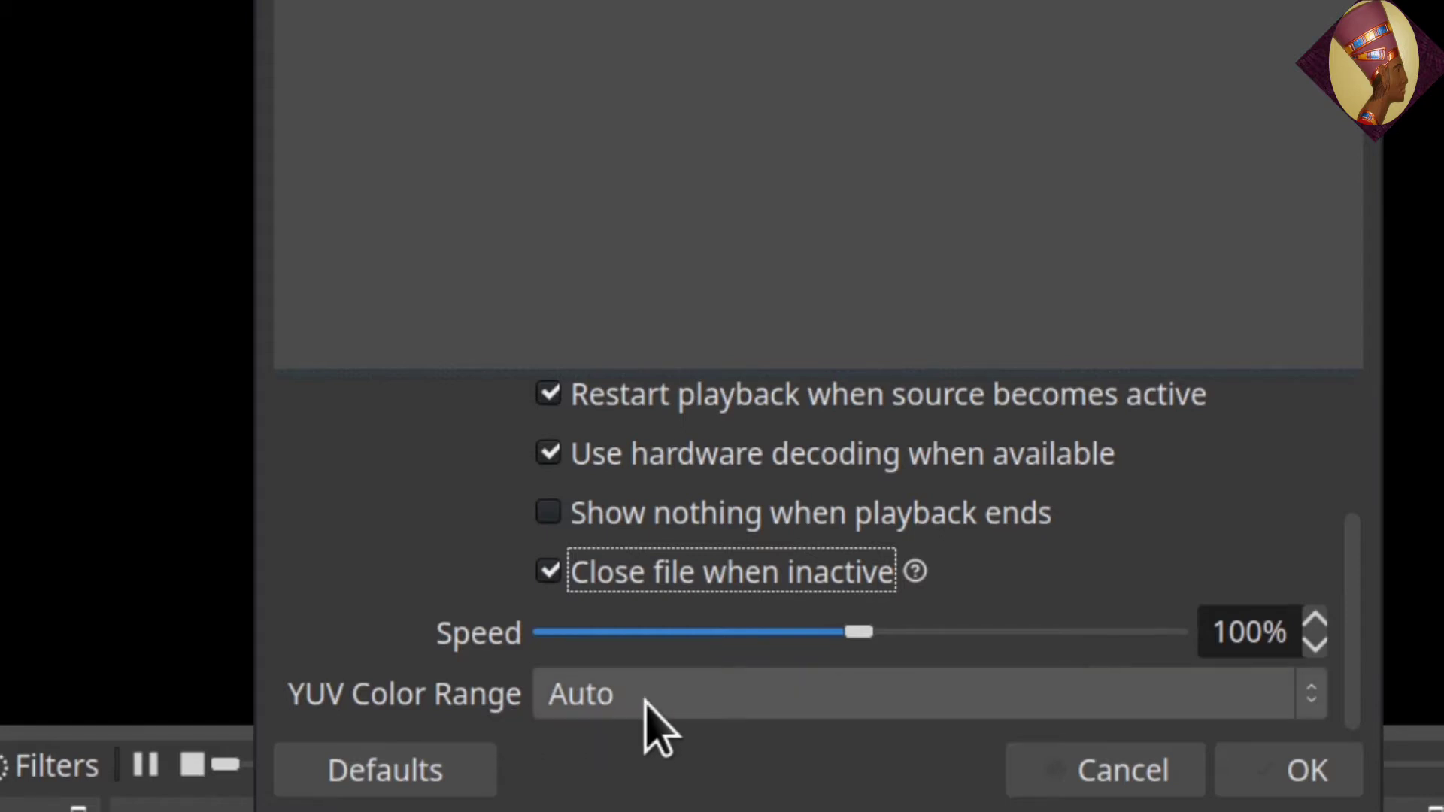
Set the YUV color range to Full and accept the media source's properties
{"action": "left_click", "coordinate": [1312, 701]}
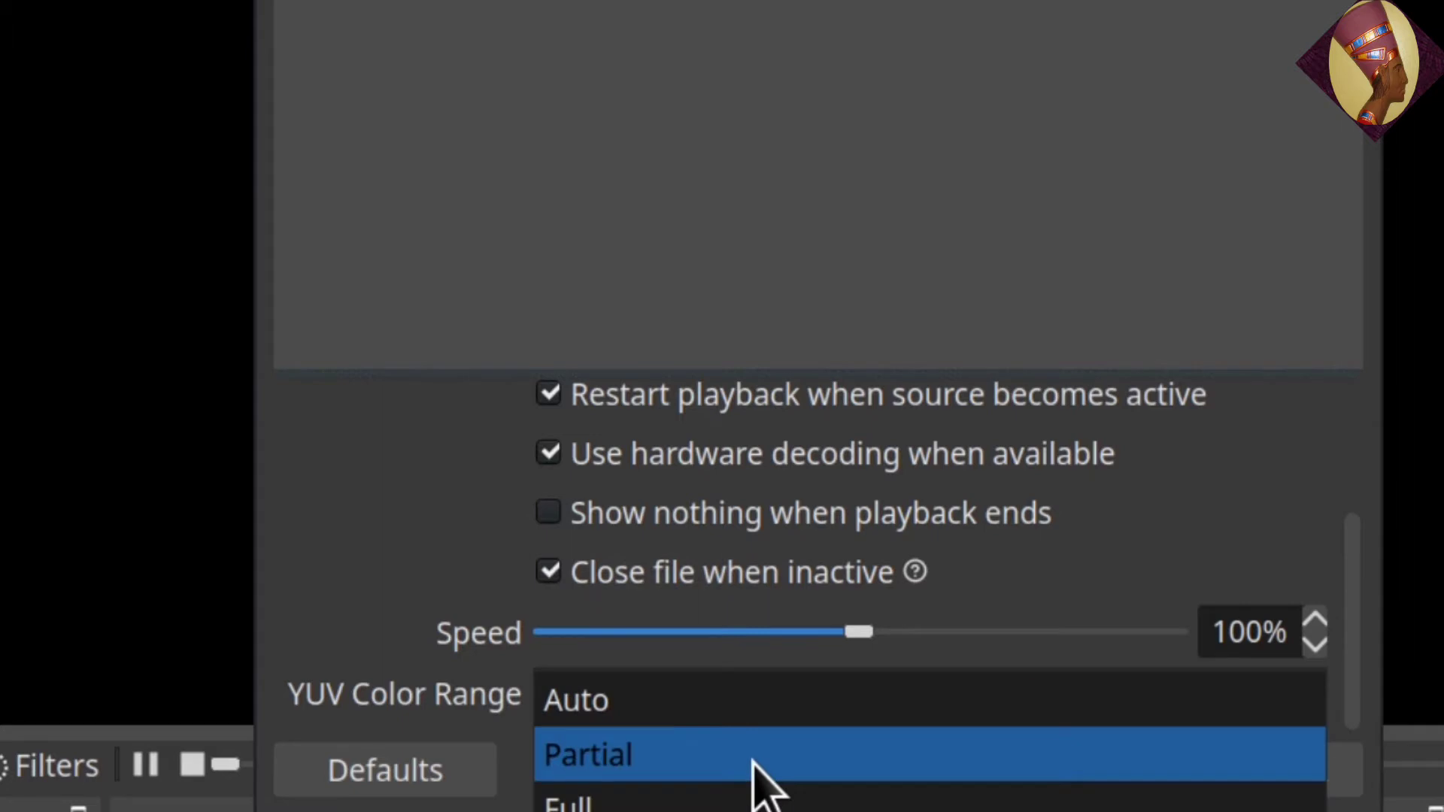
{"action": "key", "text": "Return"}
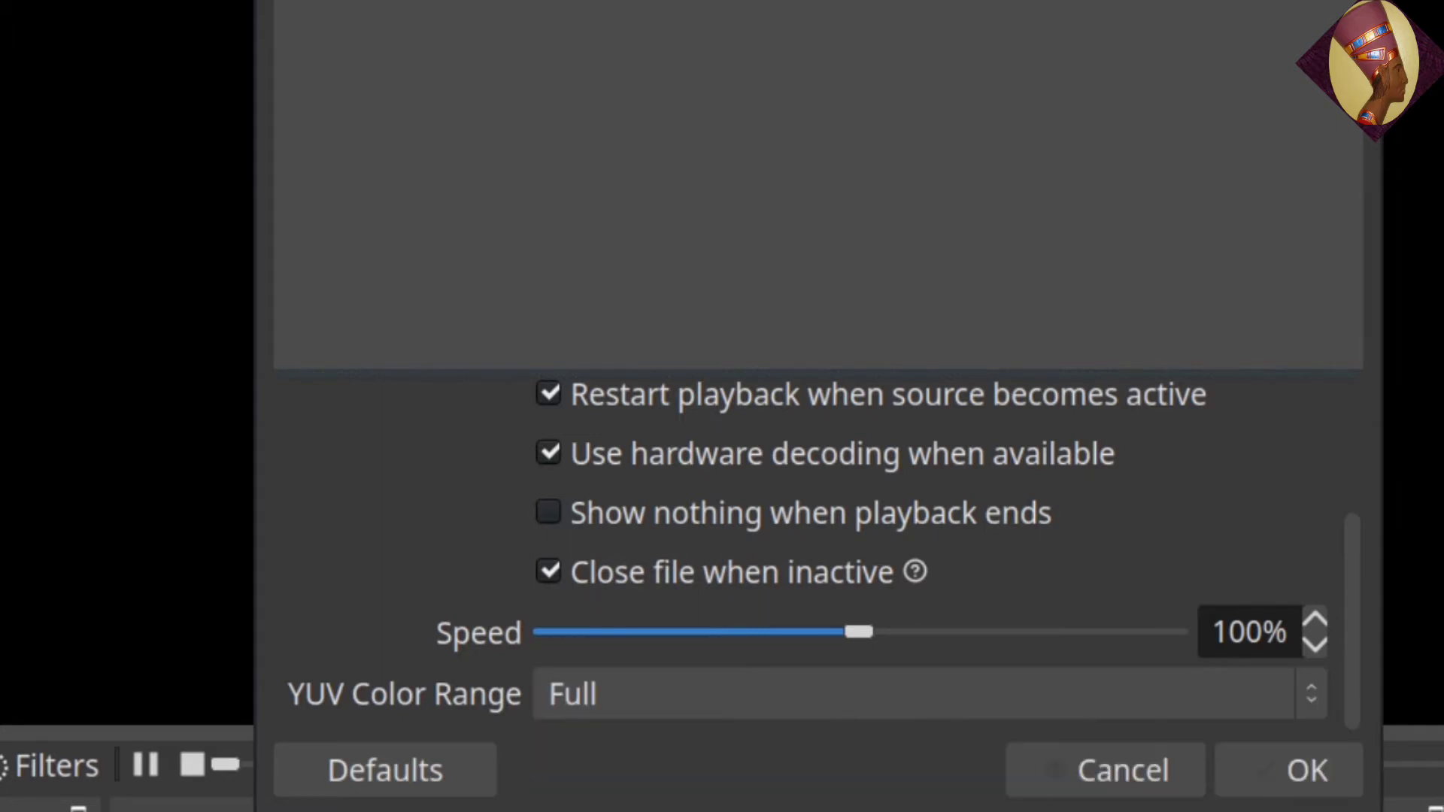
{"action": "left_click", "coordinate": [1304, 767]}
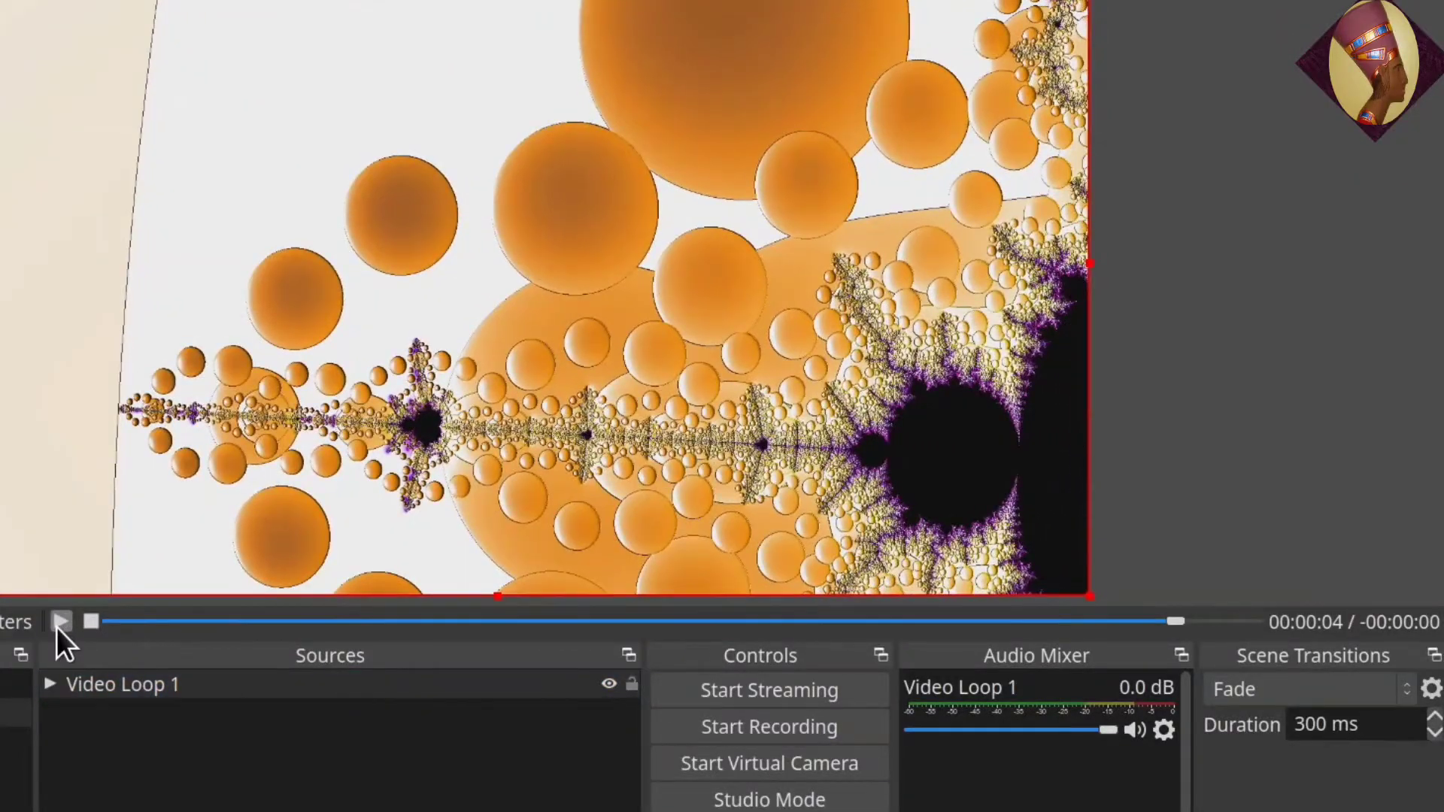
Resume playback of the looping video and lower the Video Loop 1 audio volume to -6.5 dB
{"action": "left_click", "coordinate": [57, 626]}
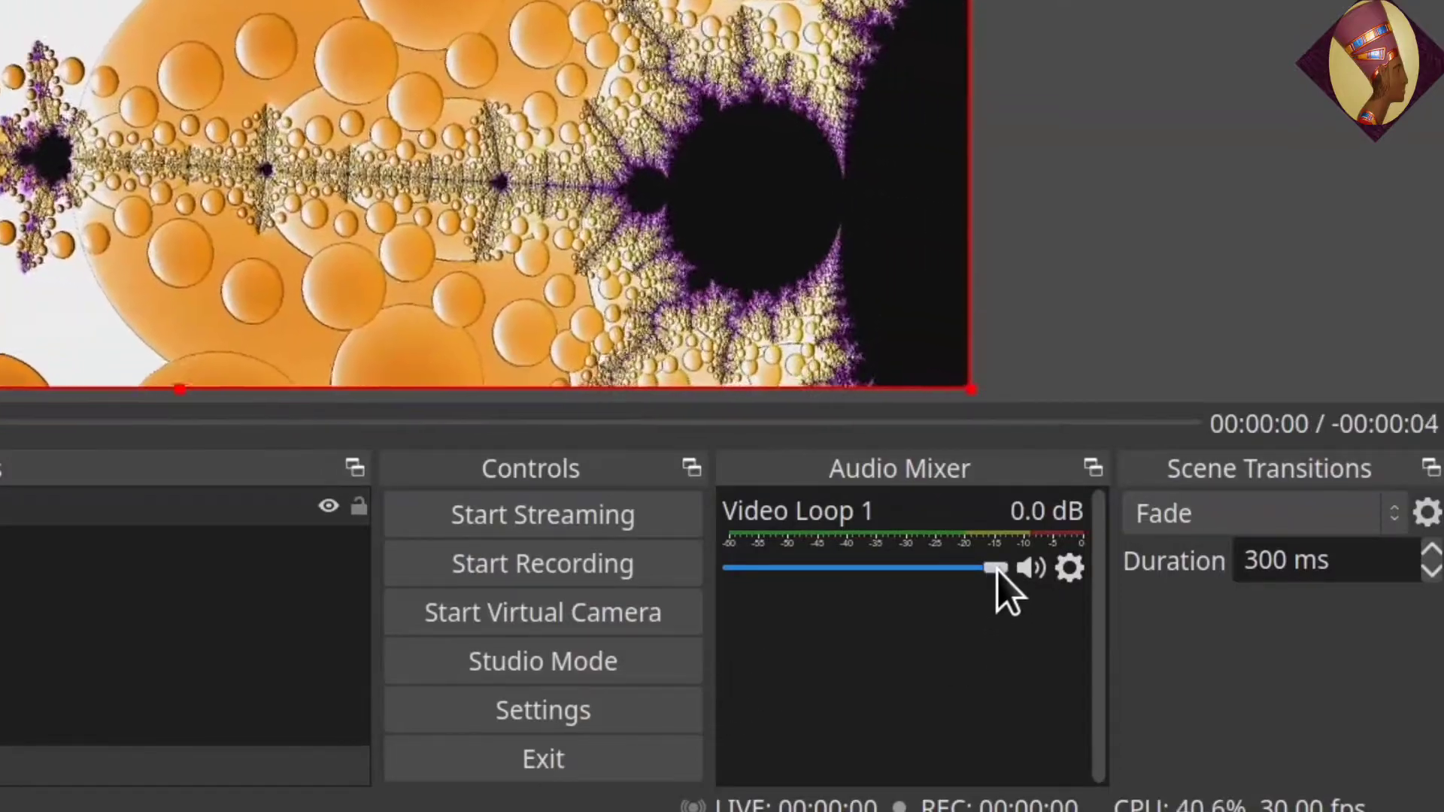
{"action": "left_click_drag", "start_coordinate": [996, 571], "coordinate": [910, 571]}
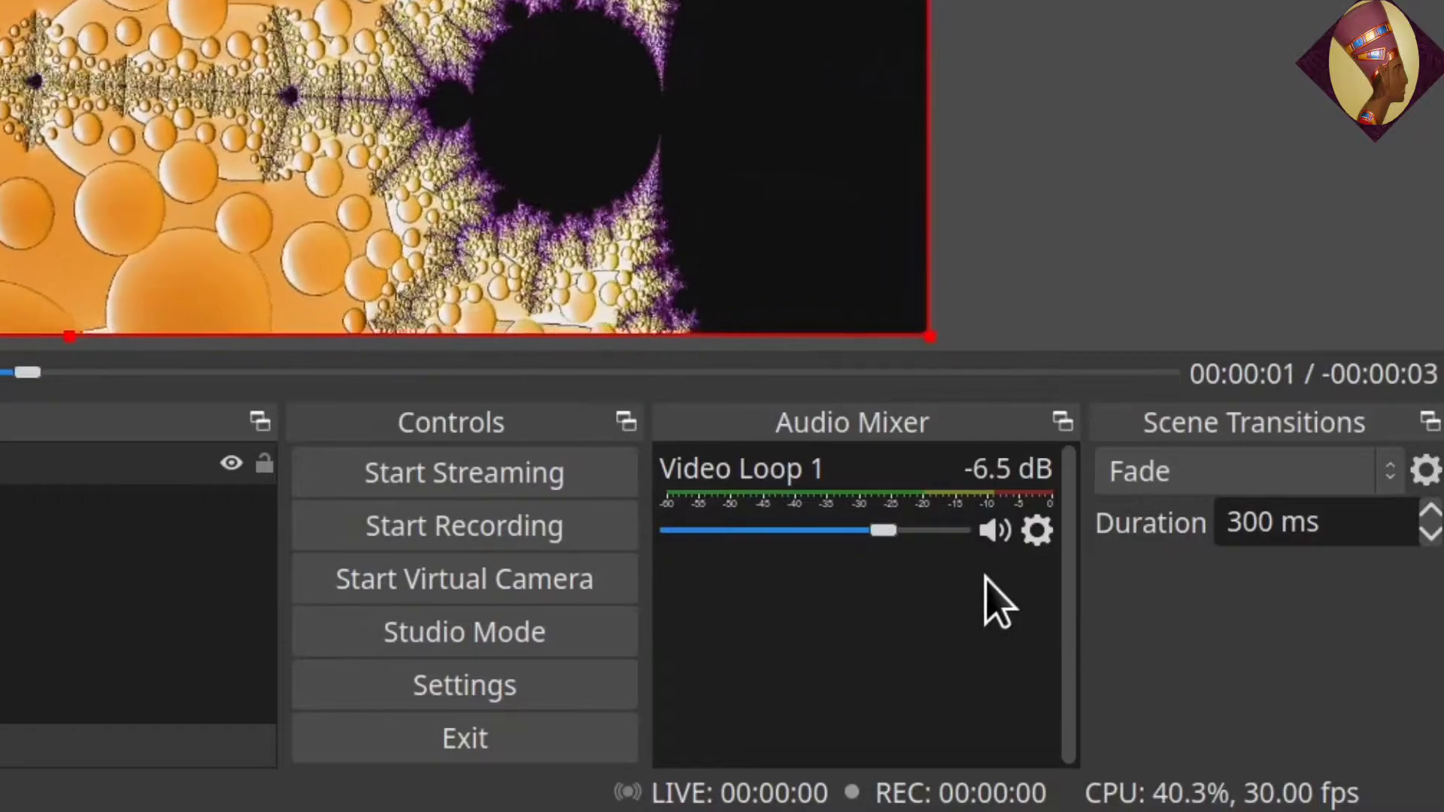
Set the audio monitoring of Video Loop 1 to Monitor and Output in the advanced audio properties
{"action": "left_click", "coordinate": [1040, 532]}
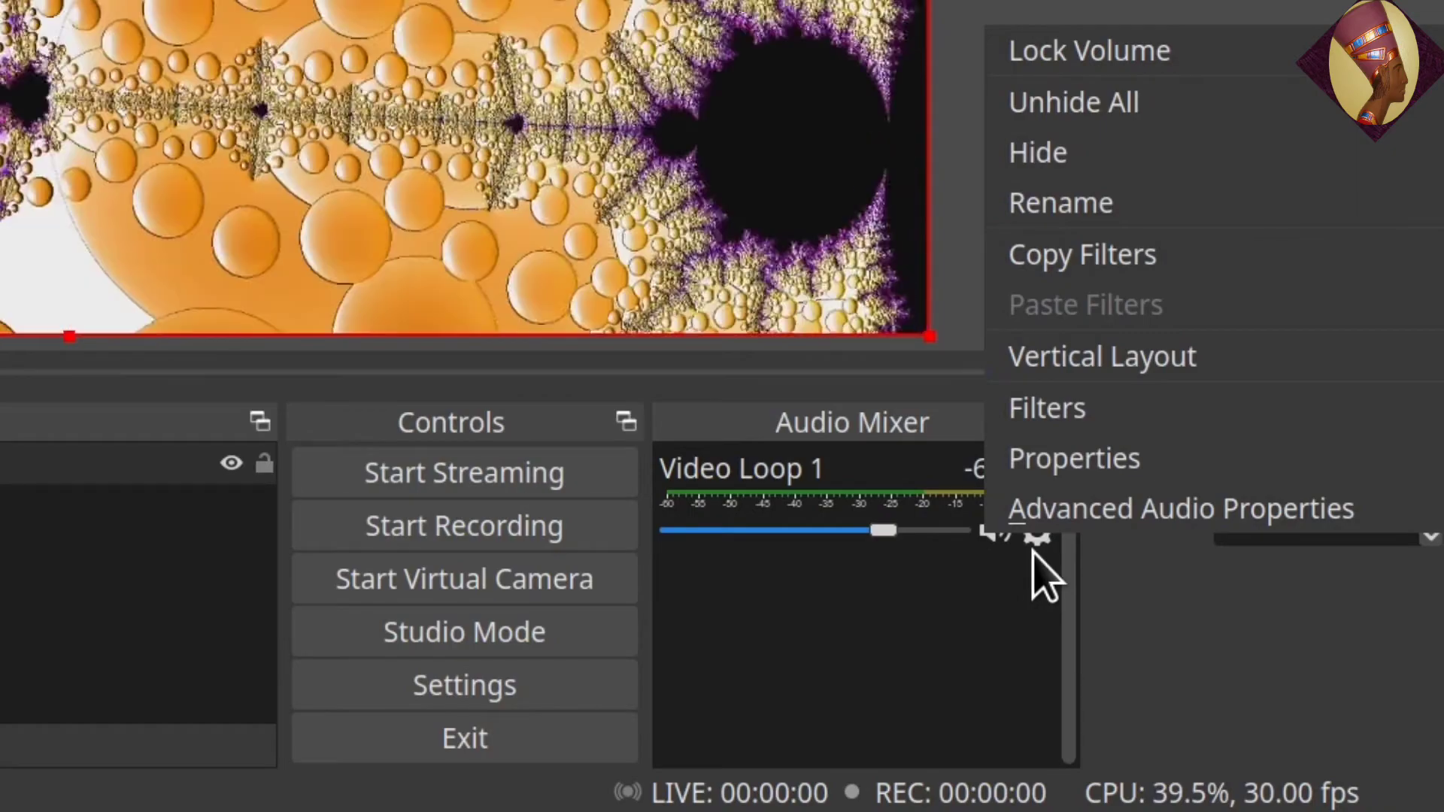
{"action": "left_click", "coordinate": [1032, 557]}
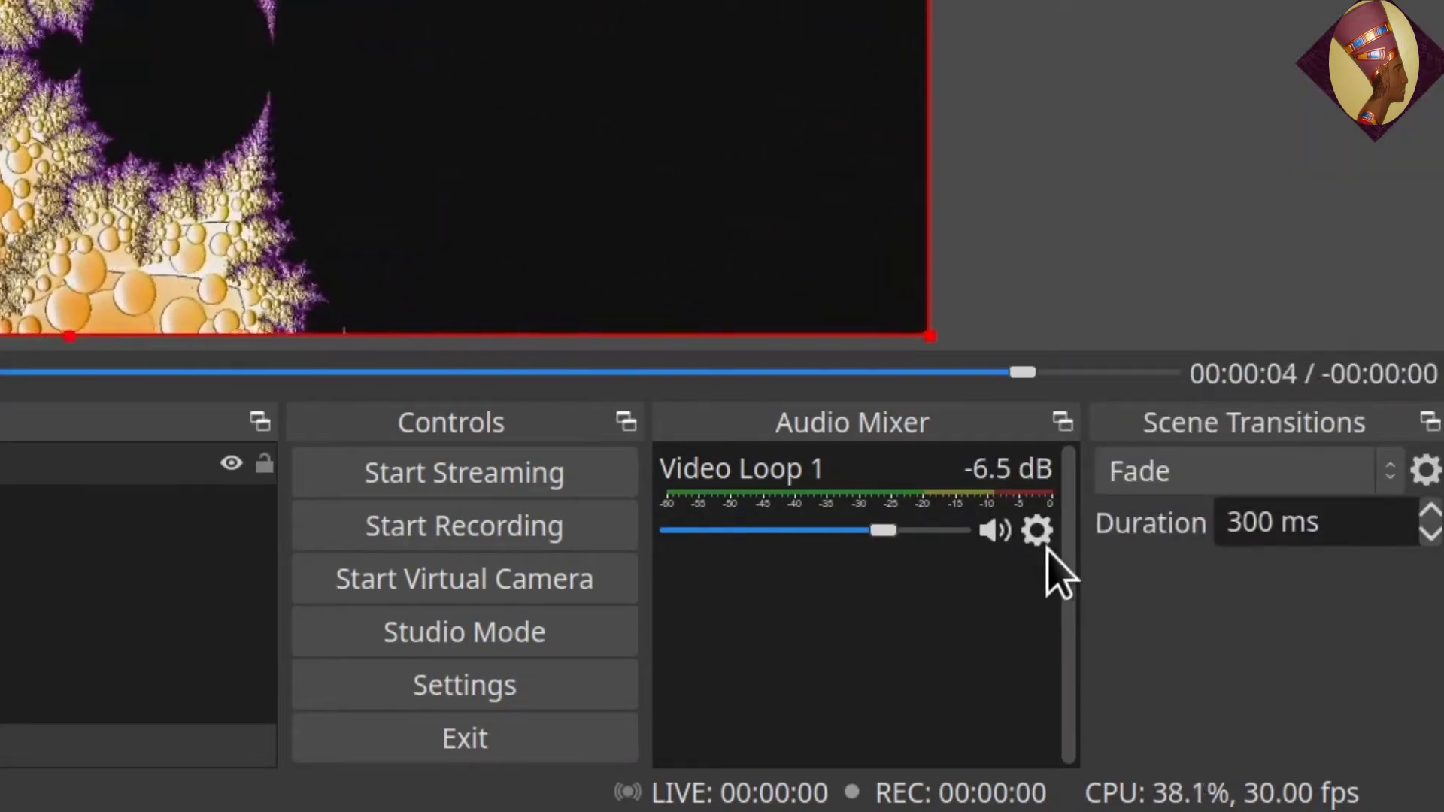
{"action": "left_click", "coordinate": [1036, 530]}
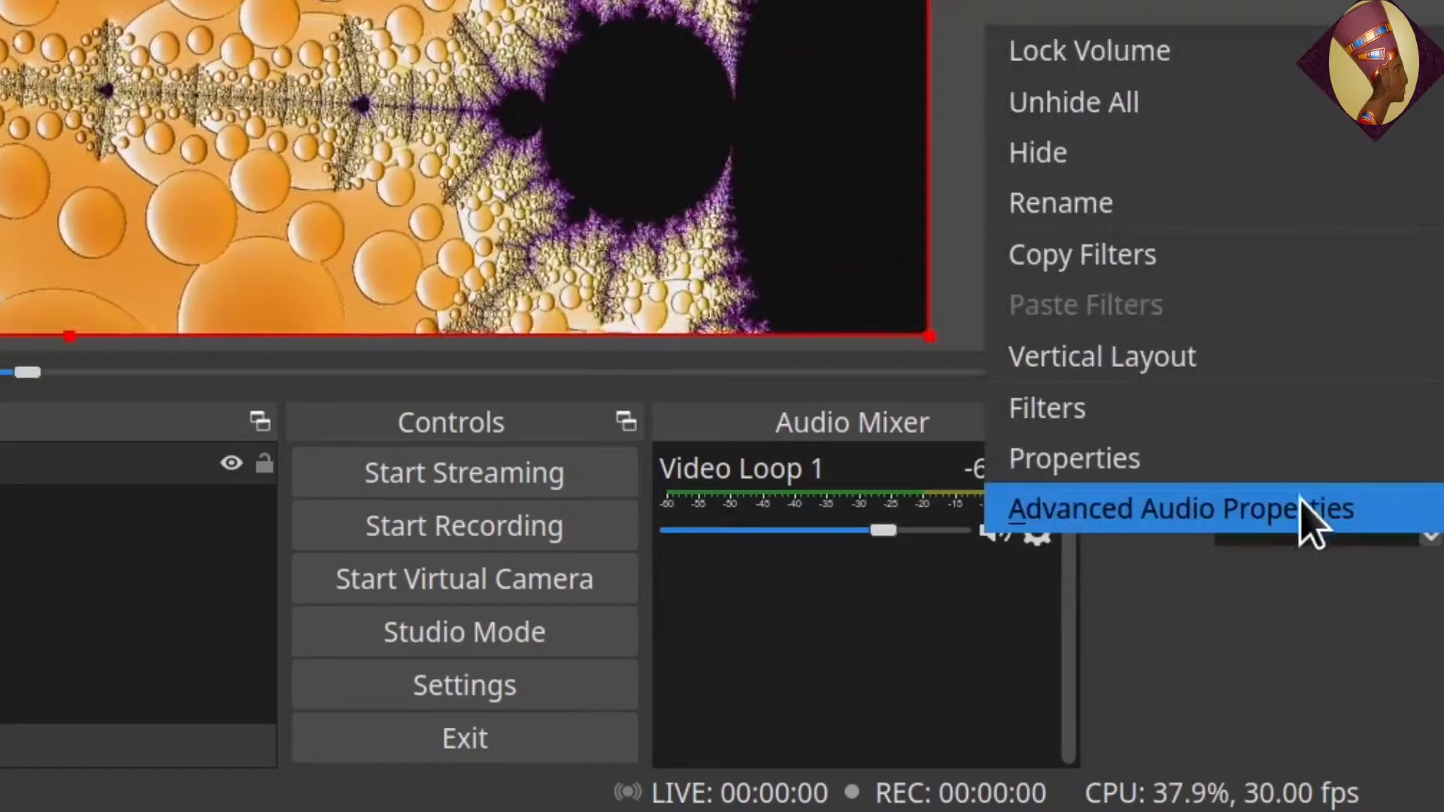
{"action": "left_click", "coordinate": [1377, 507]}
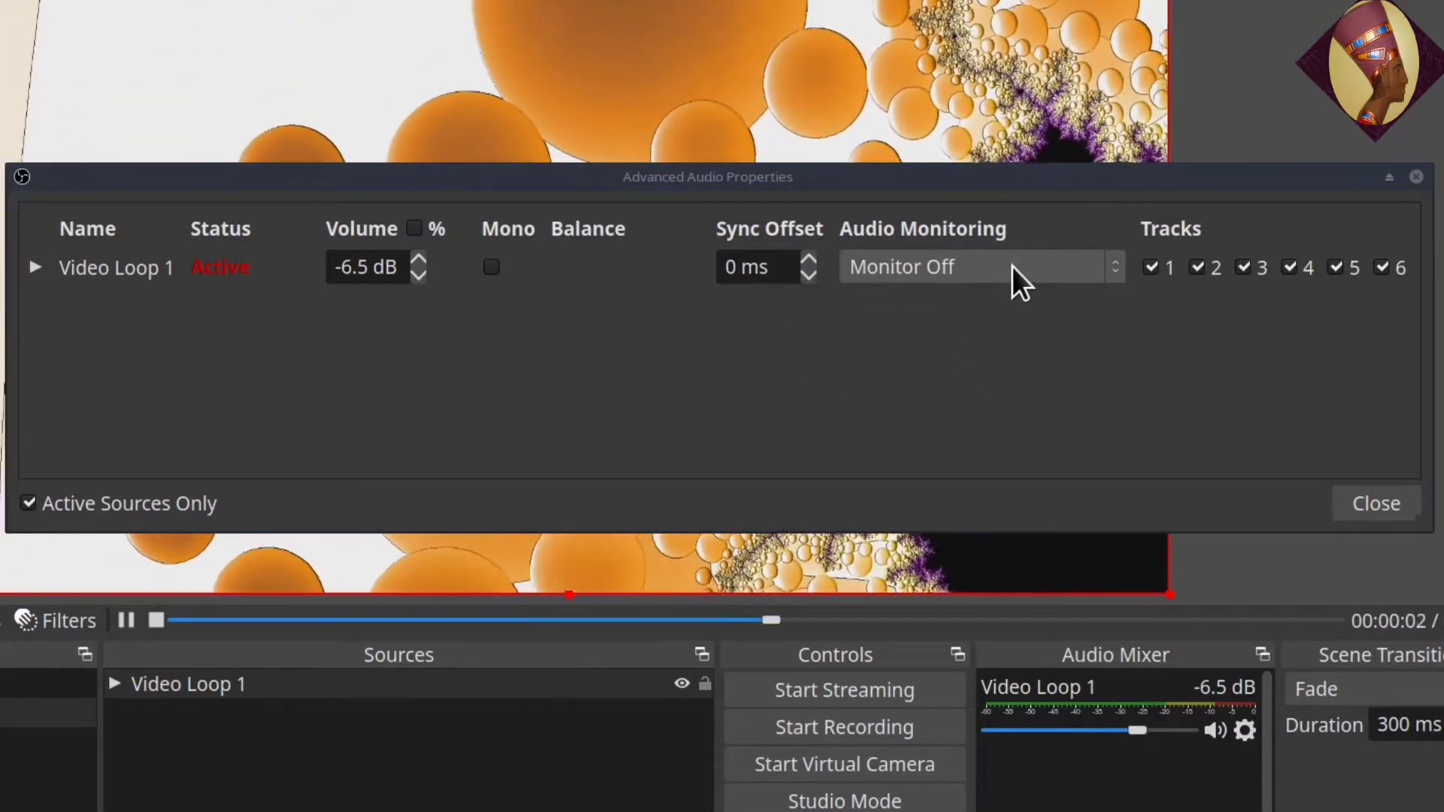
{"action": "left_click", "coordinate": [1117, 267]}
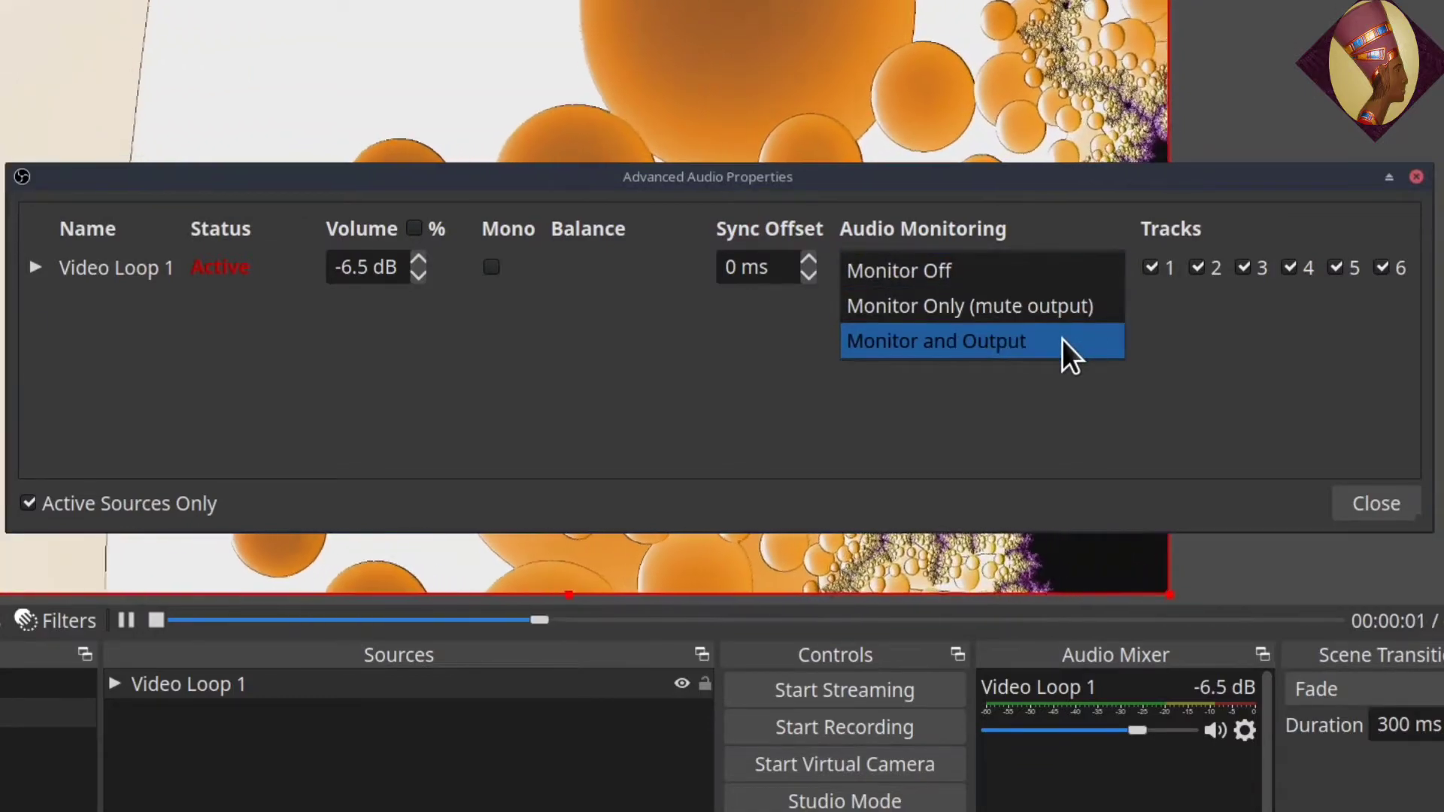
{"action": "left_click", "coordinate": [1062, 341]}
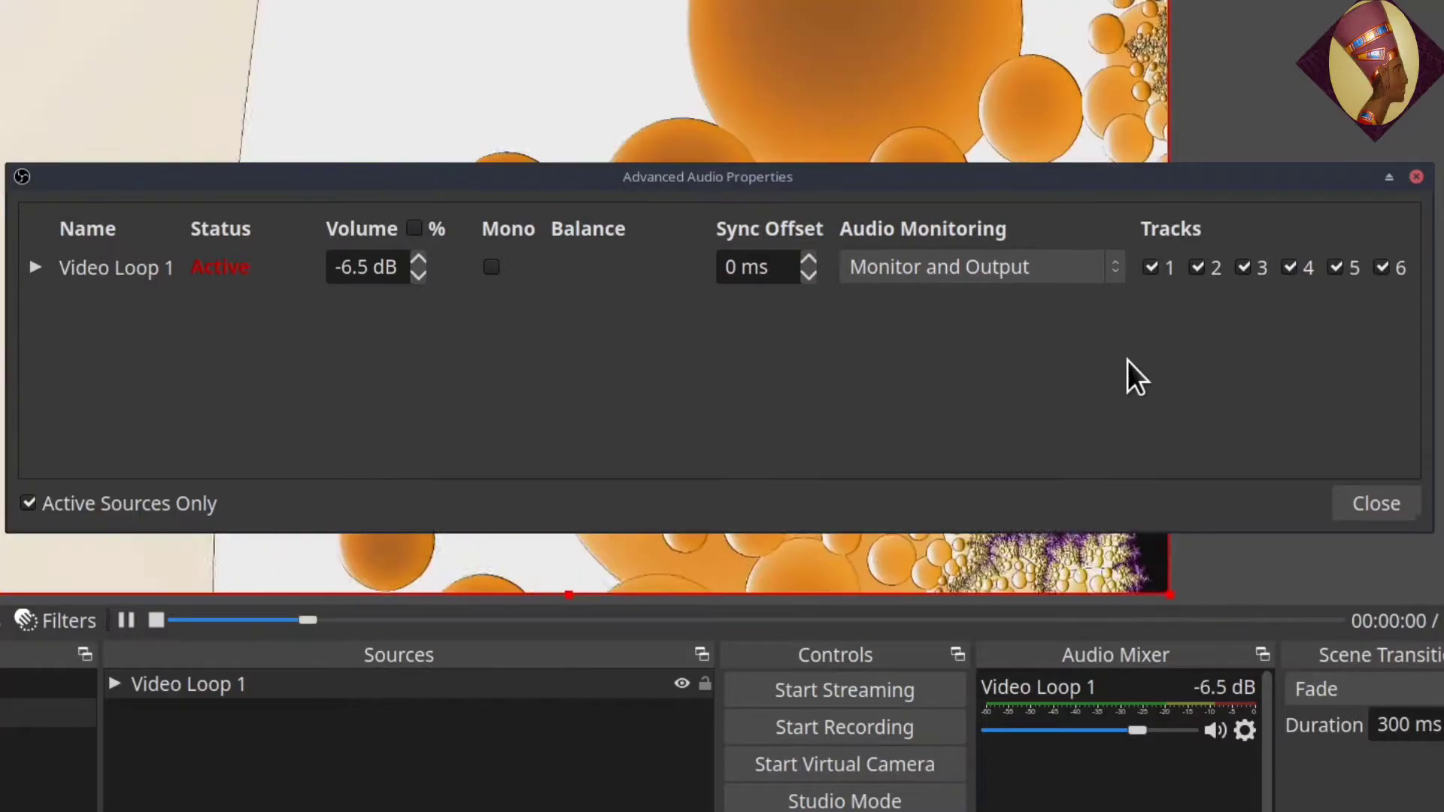
{"action": "left_click", "coordinate": [1081, 264]}
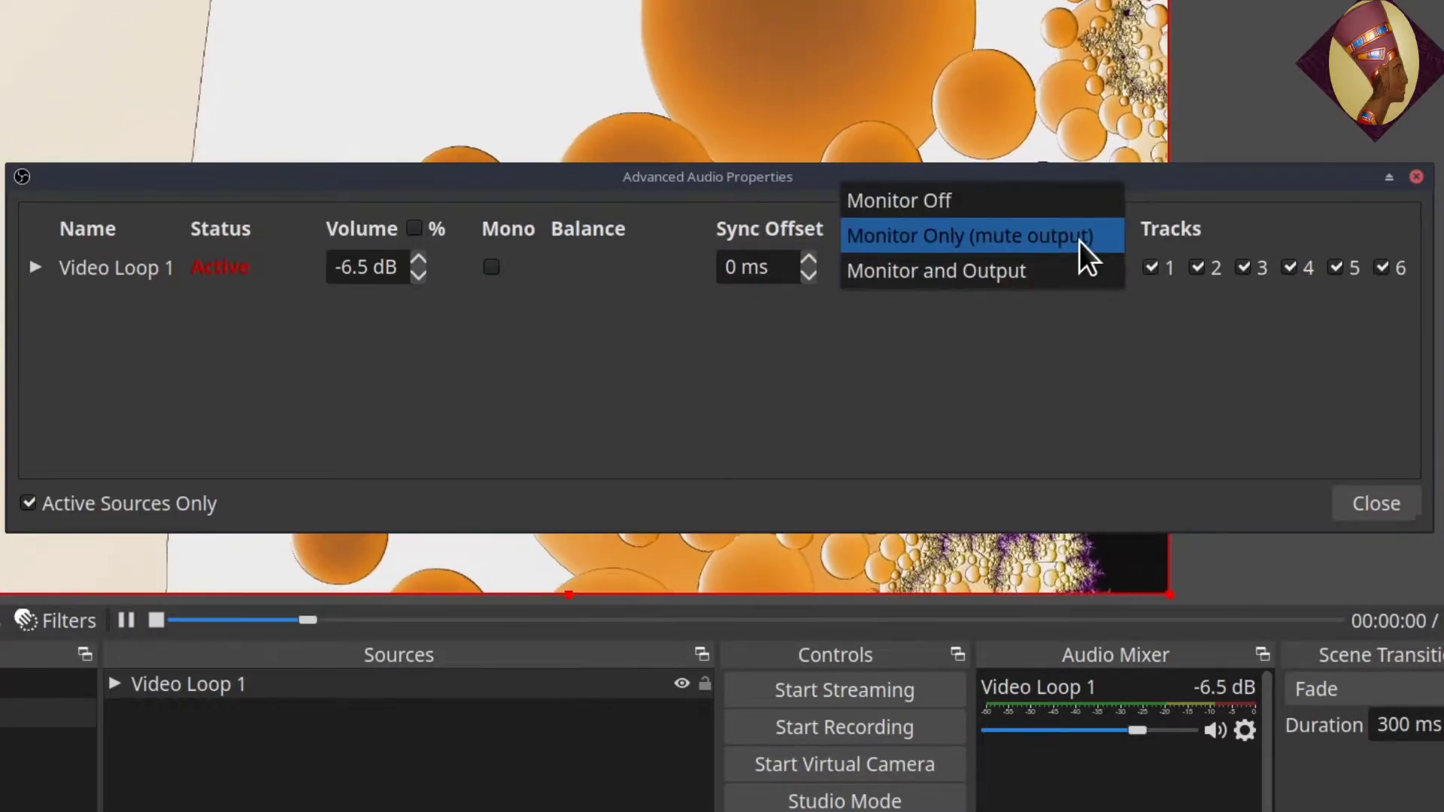
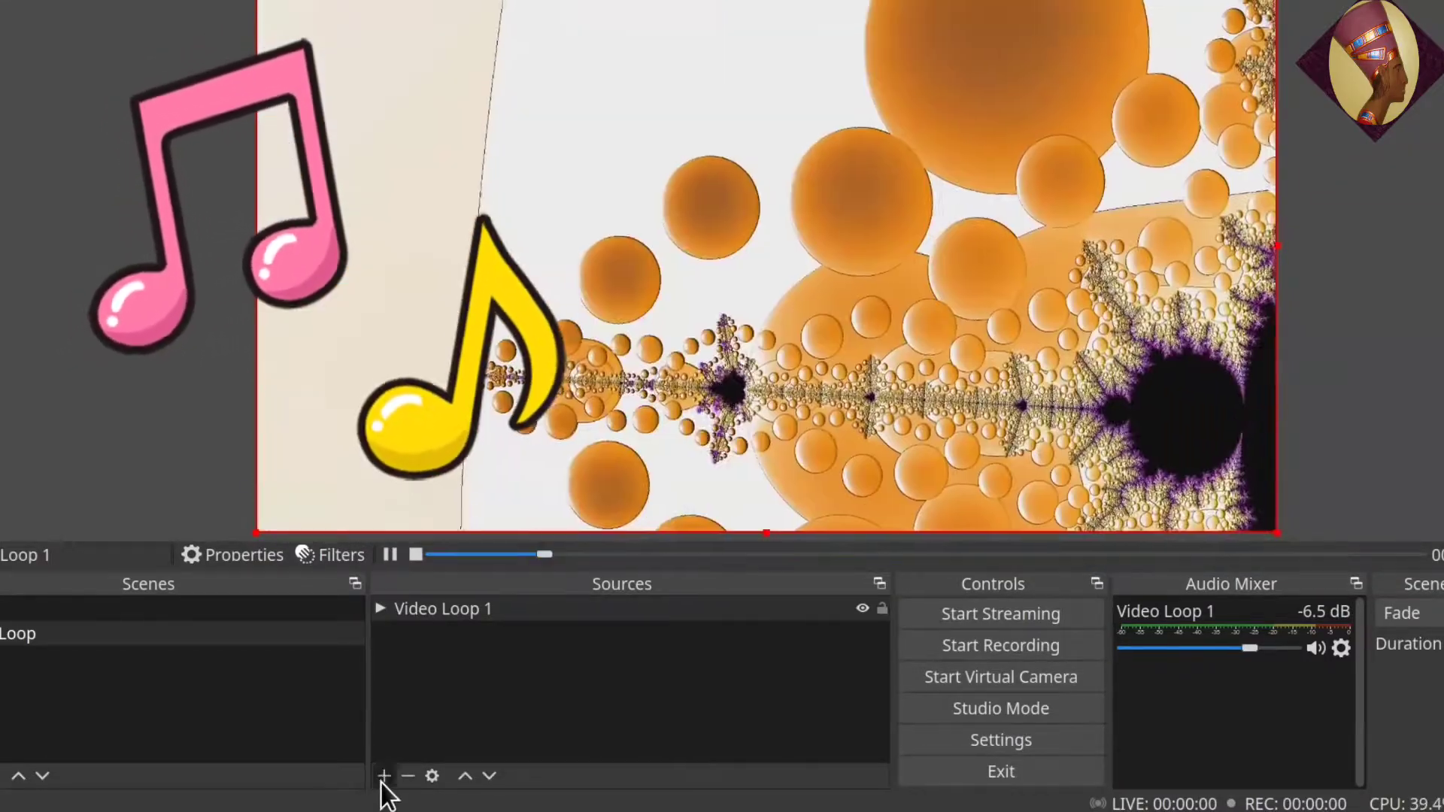
Add a new visible media source named Music Single to the Video Loop scene
{"action": "left_click", "coordinate": [383, 781]}
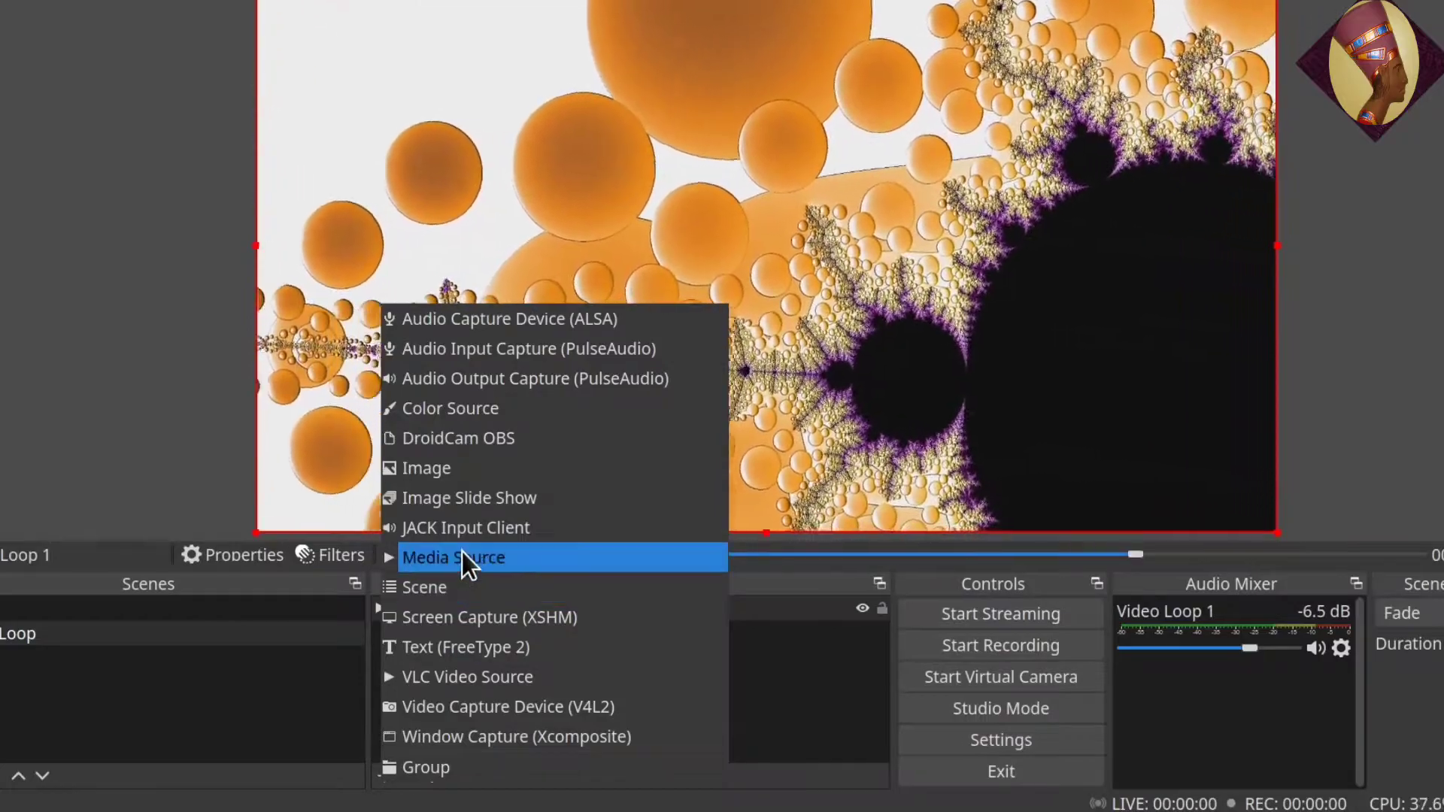
{"action": "left_click", "coordinate": [457, 561]}
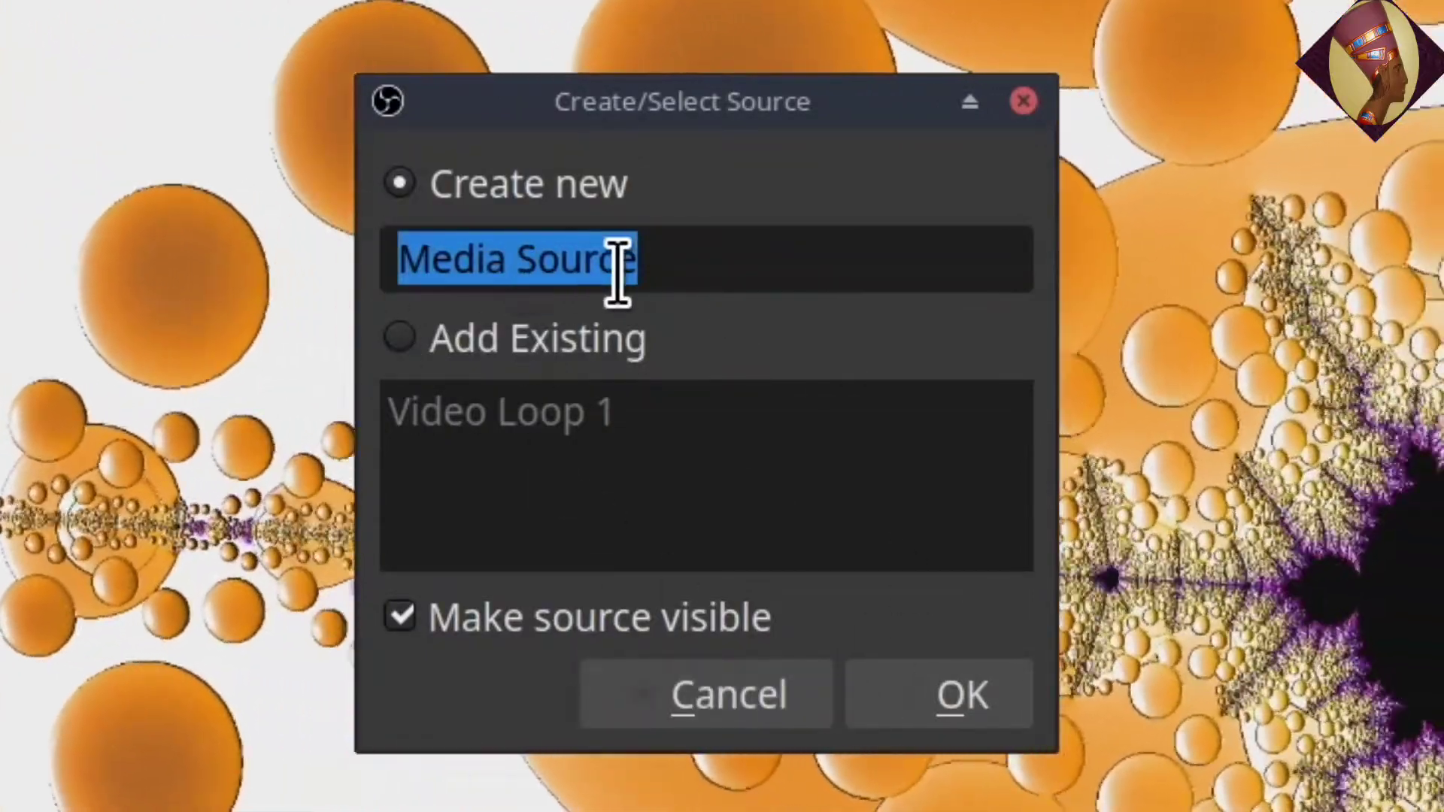
{"action": "key", "text": "BackSpace"}
{"action": "type", "text": "Mu"}
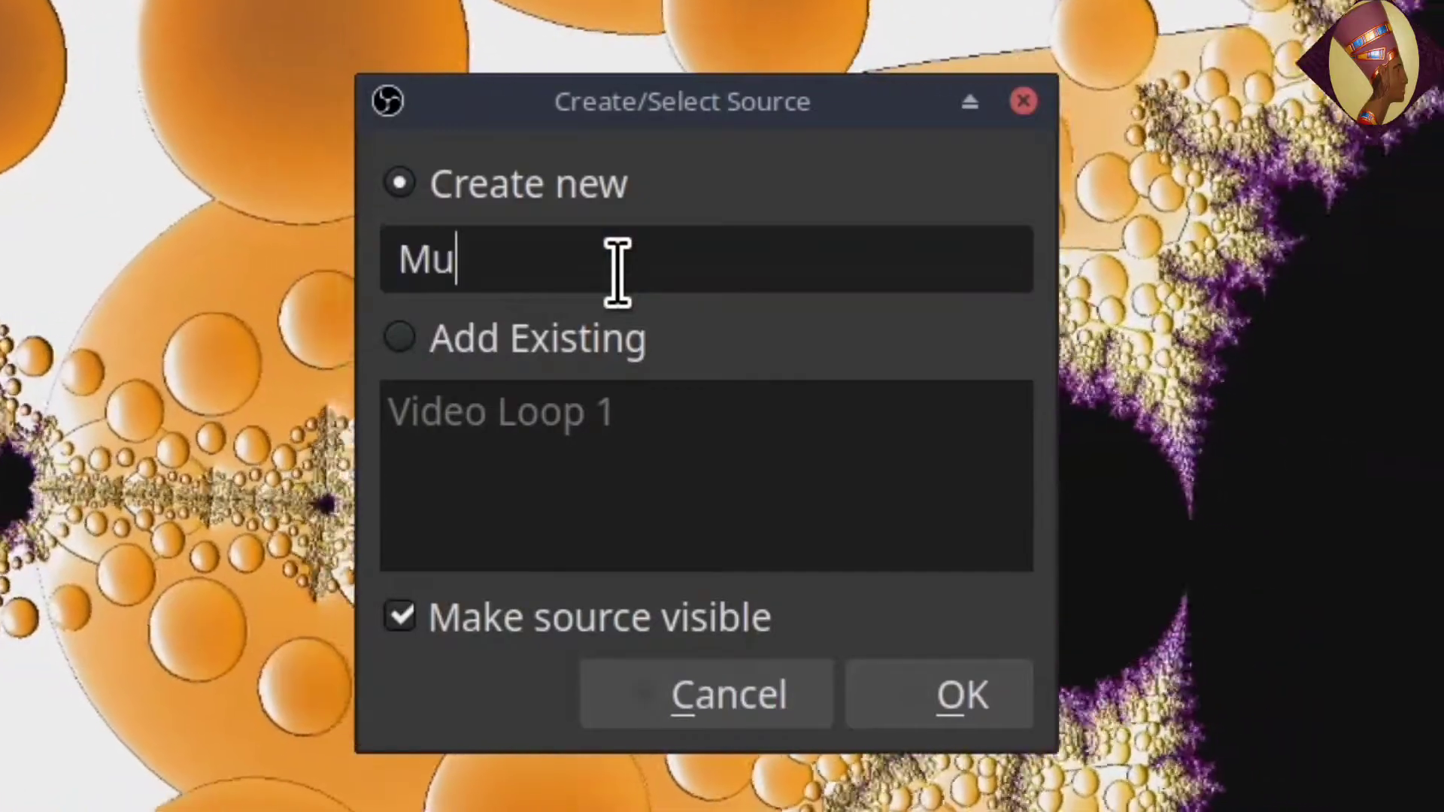
{"action": "type", "text": "sic"}
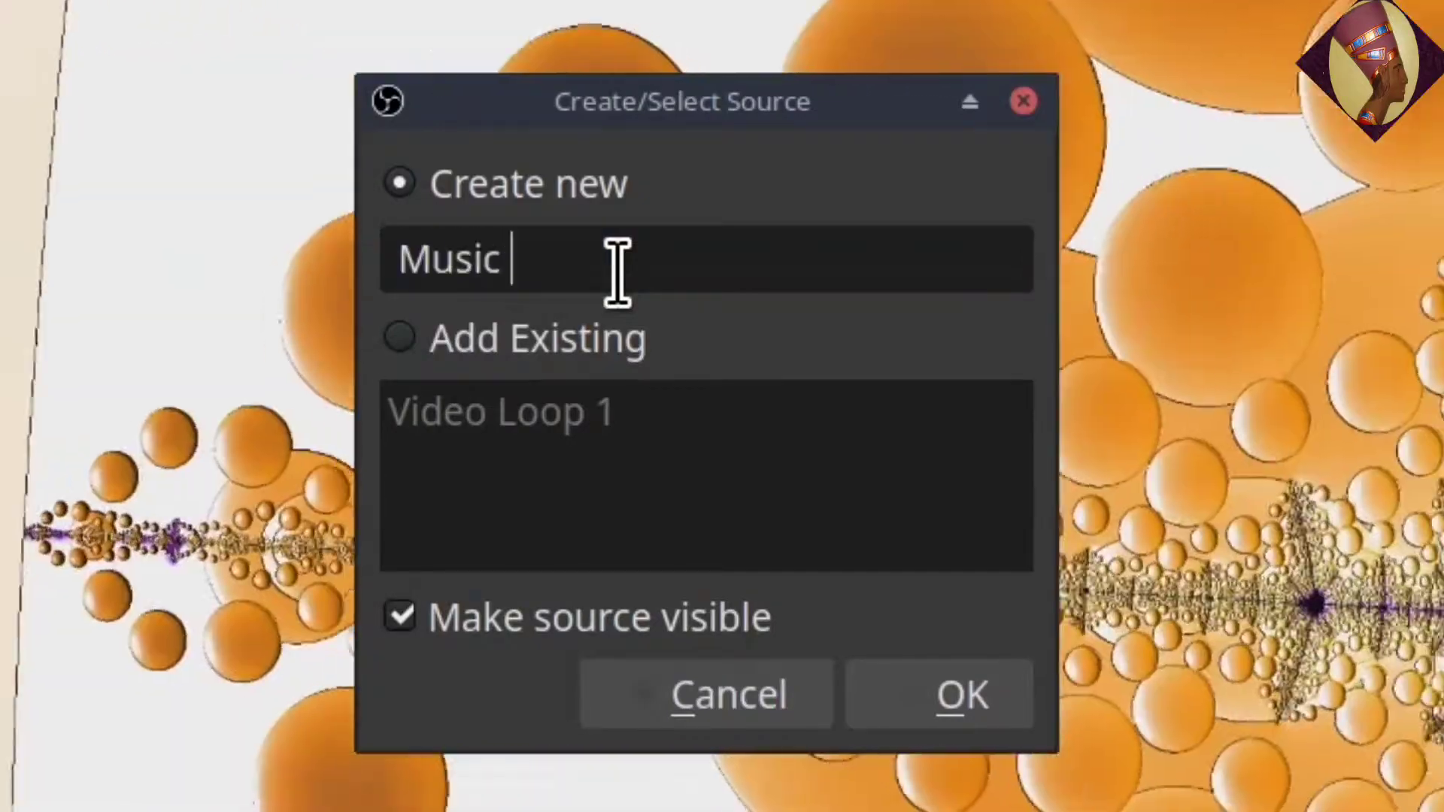
{"action": "type", "text": " Singl"}
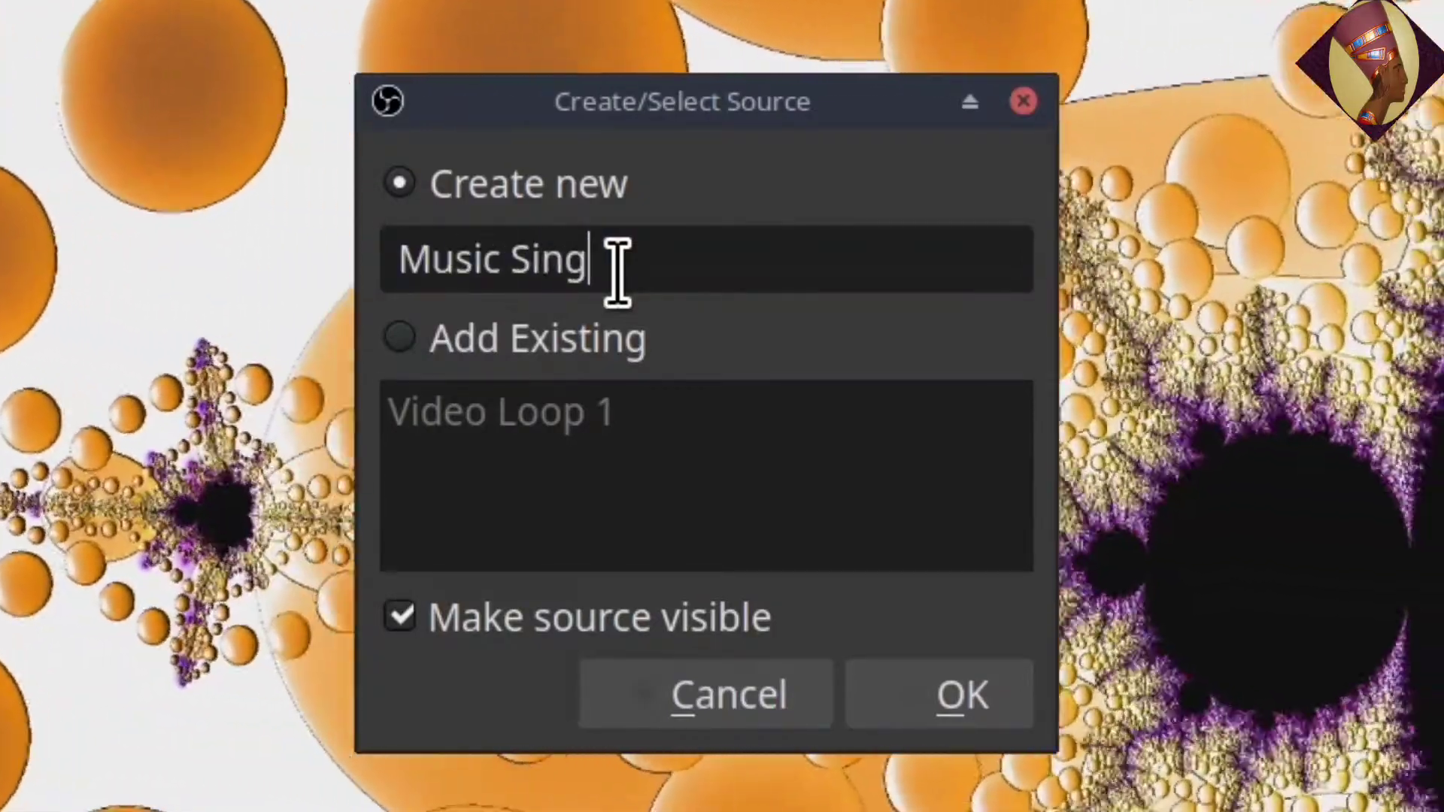
{"action": "type", "text": "e"}
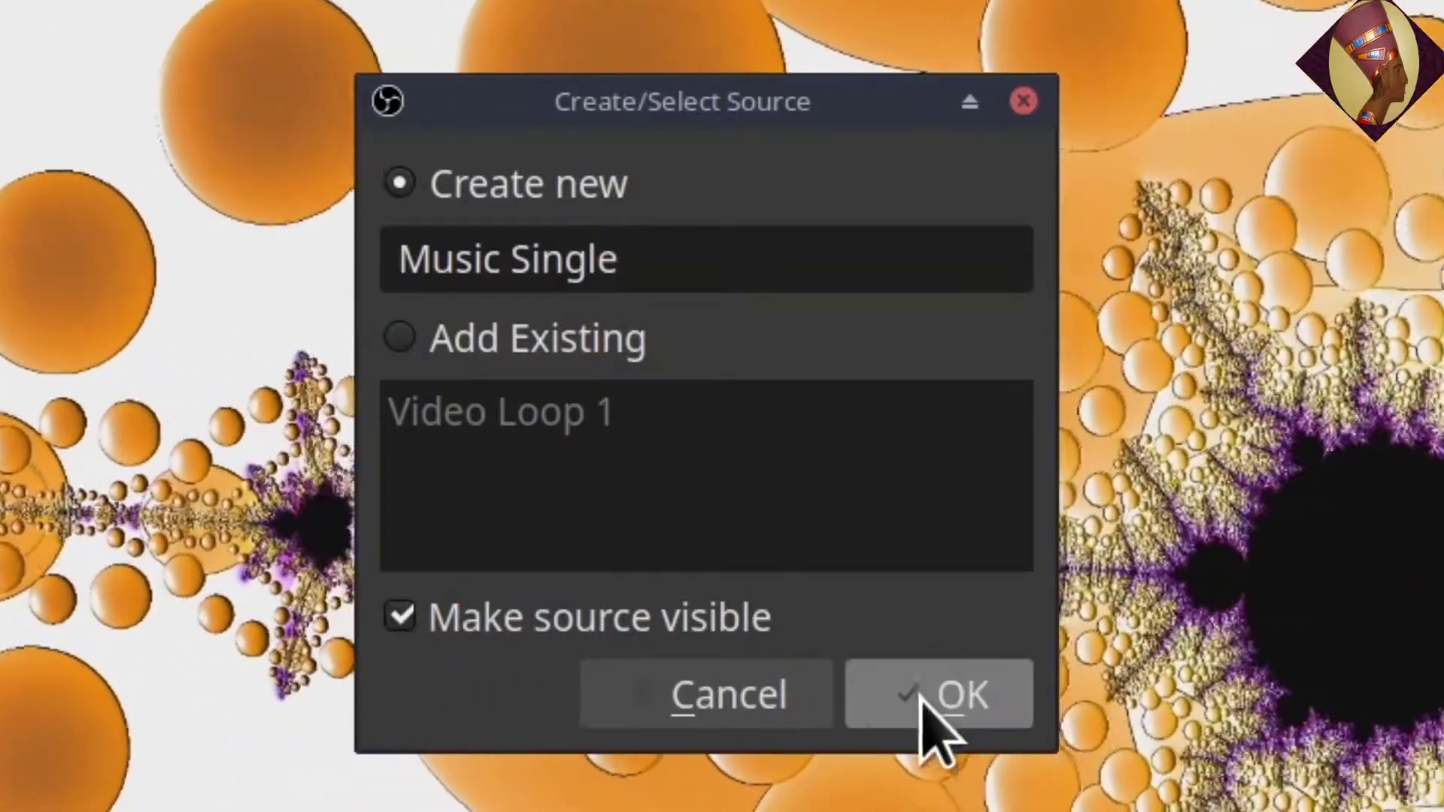
{"action": "left_click", "coordinate": [923, 693]}
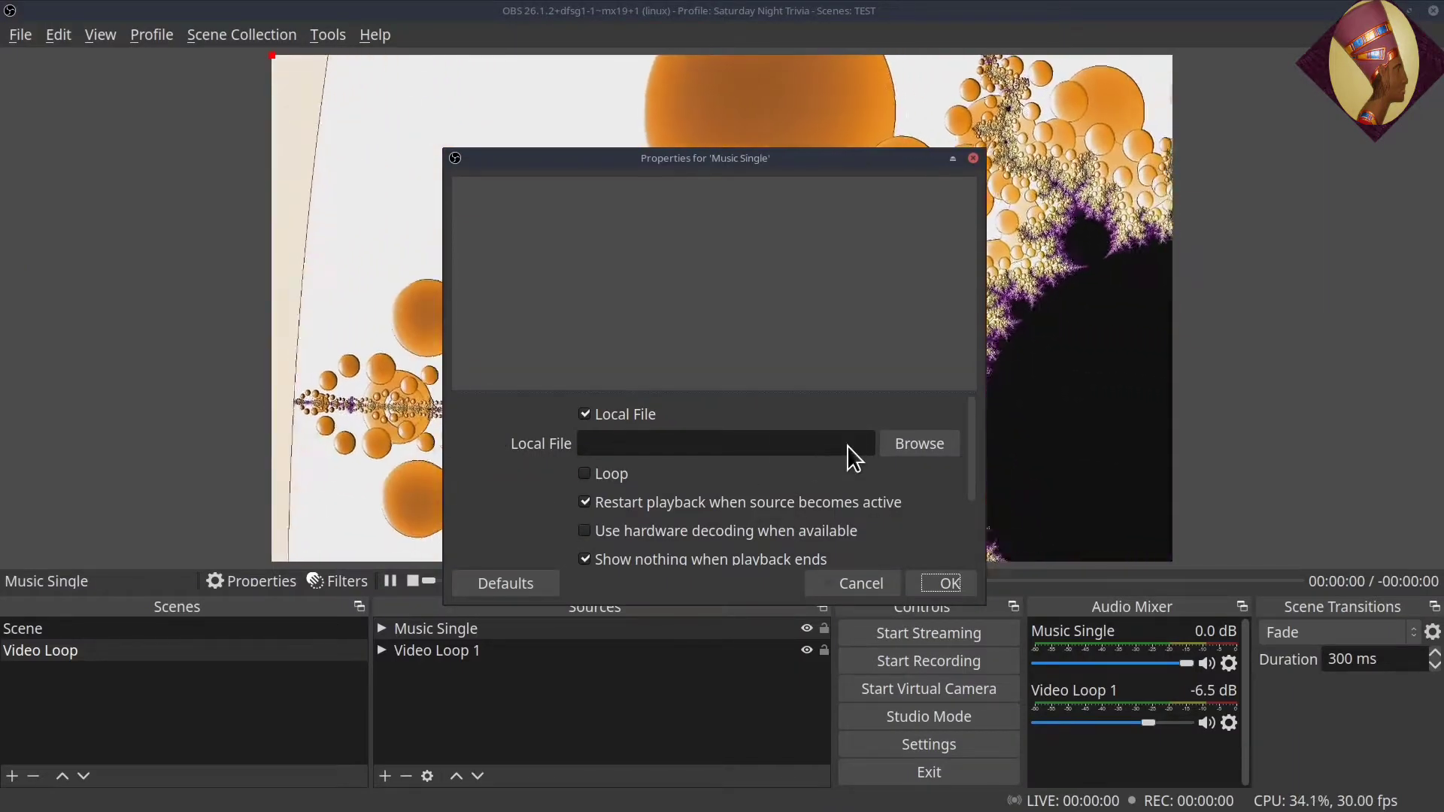
Load QuangerineCream - Noir Et Blanc Vie.mp3 into the Music Single source with looping and hardware decoding enabled
{"action": "left_click", "coordinate": [915, 449]}
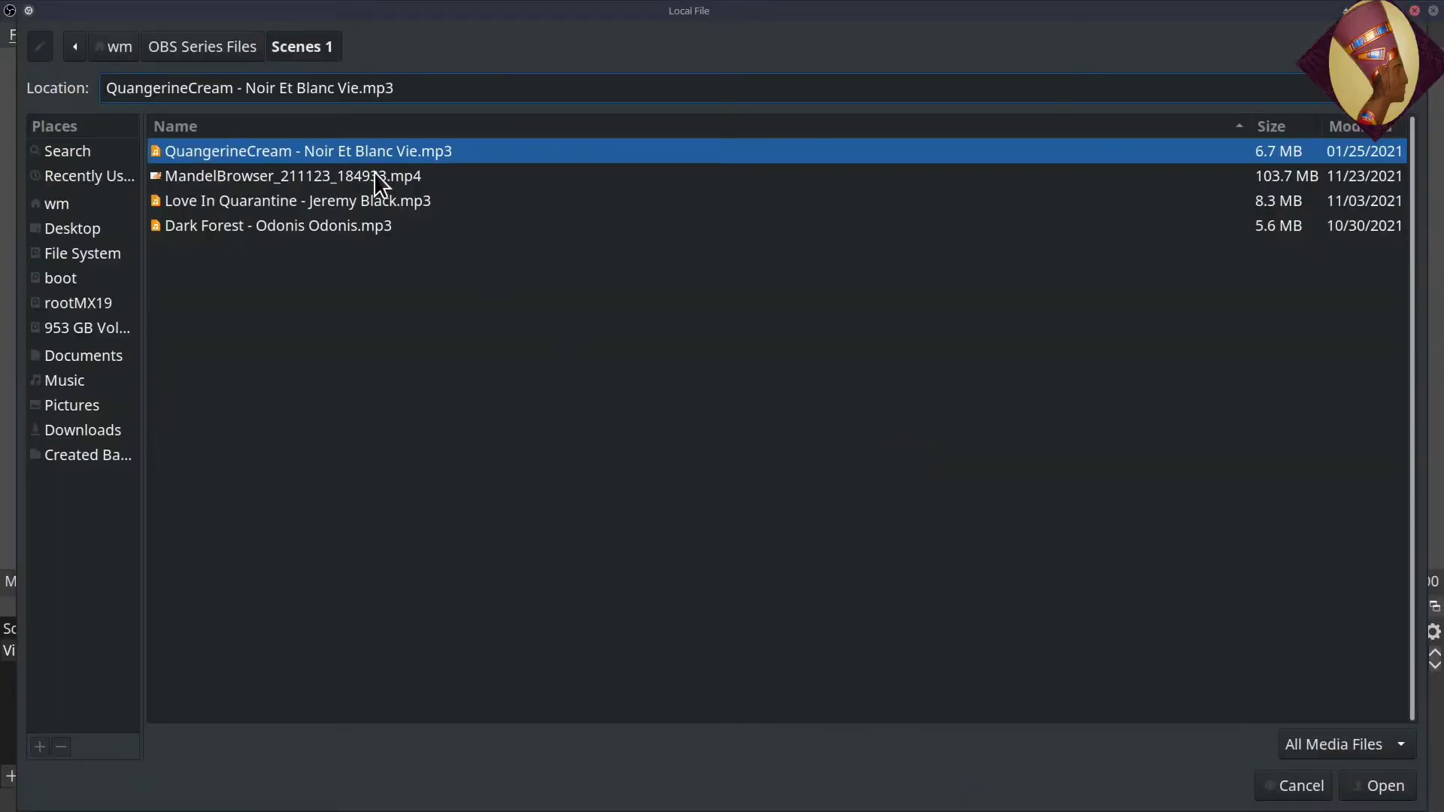
{"action": "left_click", "coordinate": [1381, 790]}
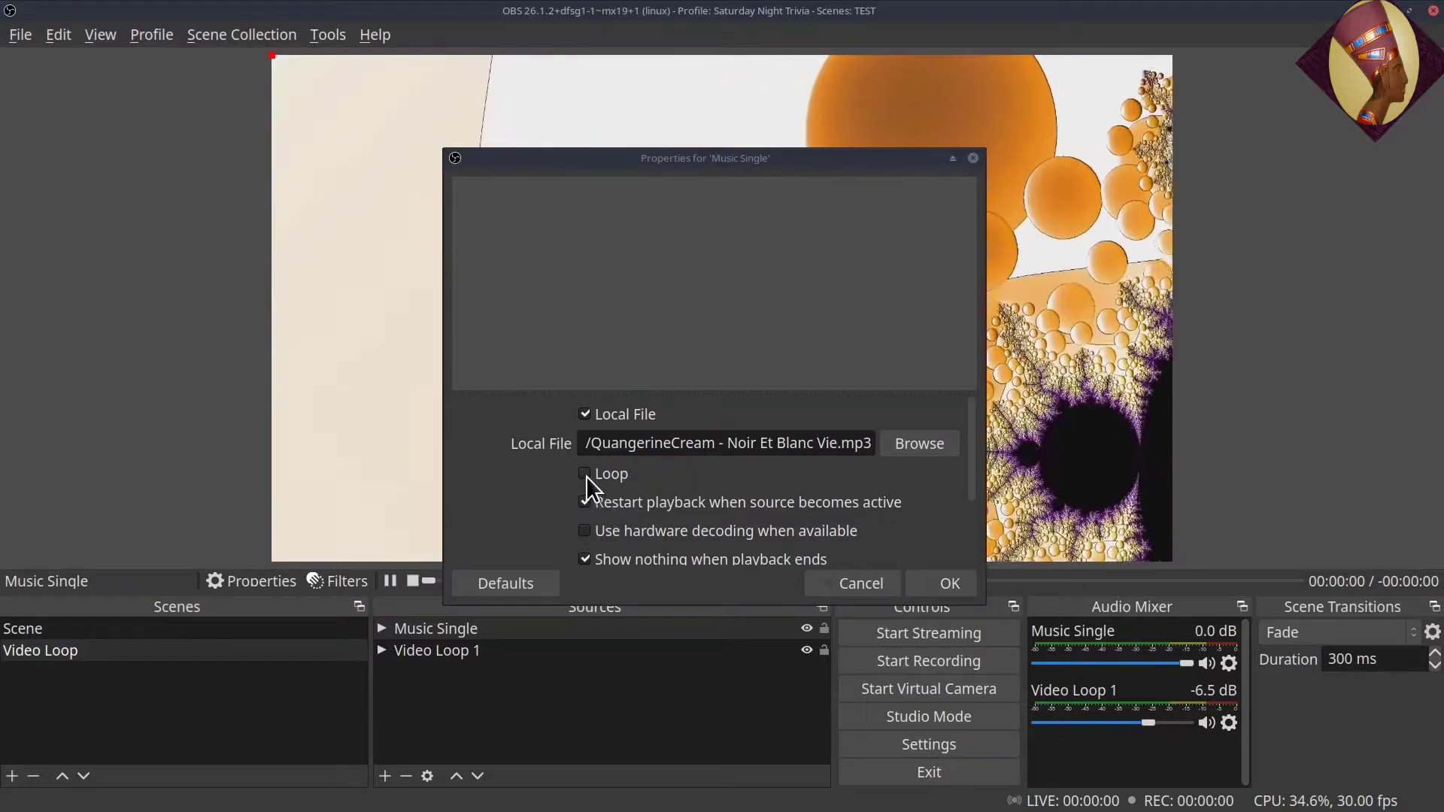
{"action": "left_click", "coordinate": [584, 475]}
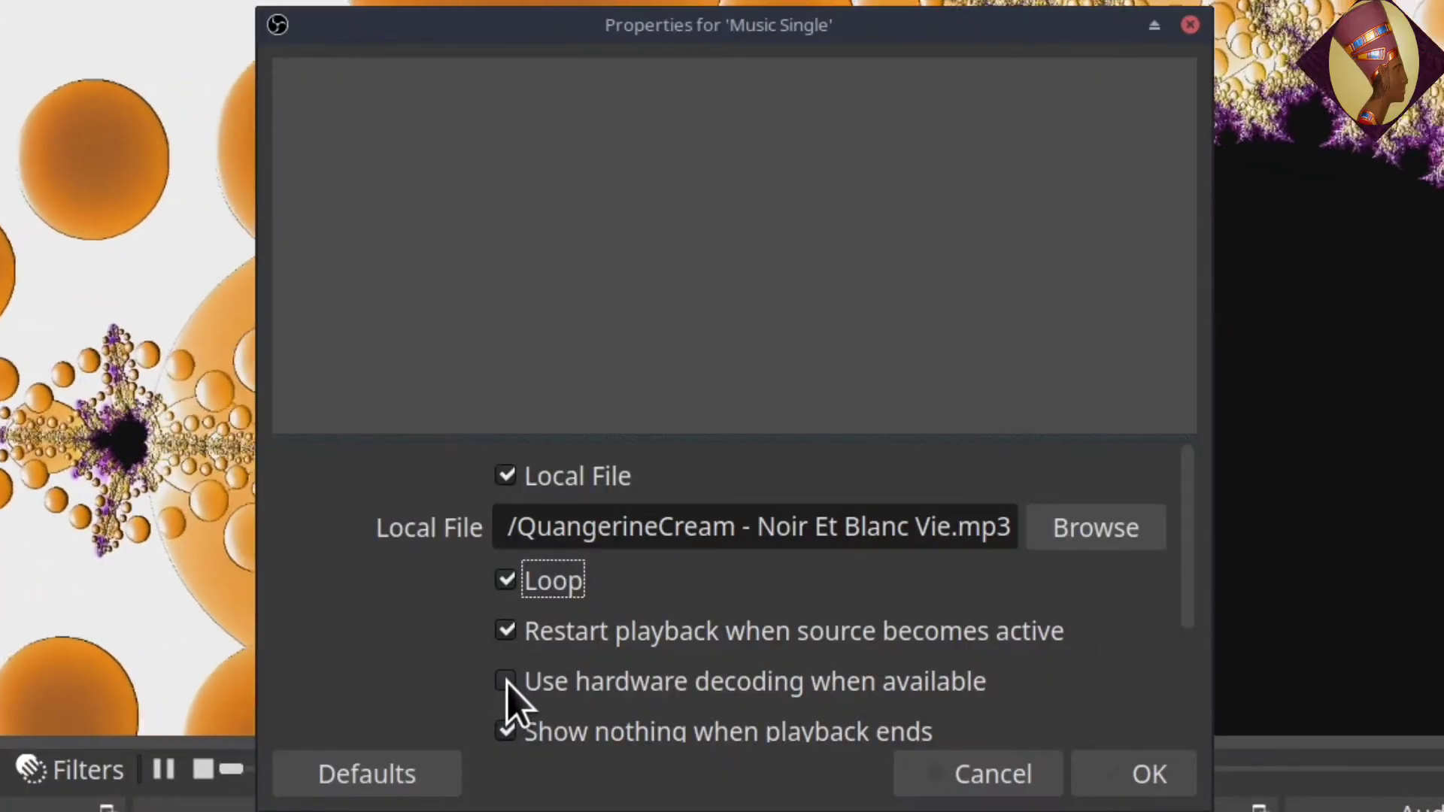
{"action": "left_click", "coordinate": [507, 682]}
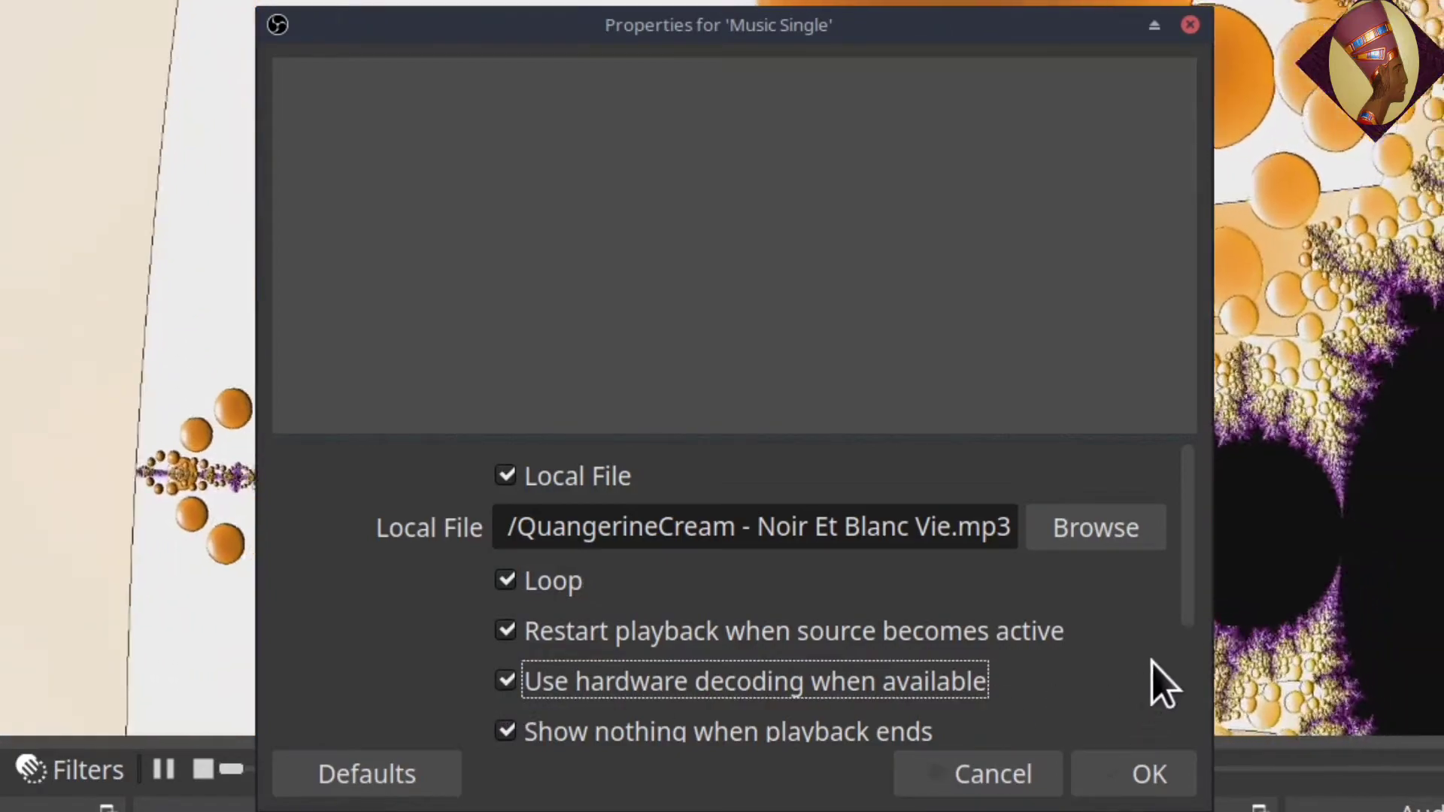
Turn off showing nothing when playback ends, enable closing the file when inactive, and accept the Music Single properties
{"action": "left_click_drag", "start_coordinate": [1193, 618], "coordinate": [1202, 739]}
{"action": "left_click", "coordinate": [506, 561]}
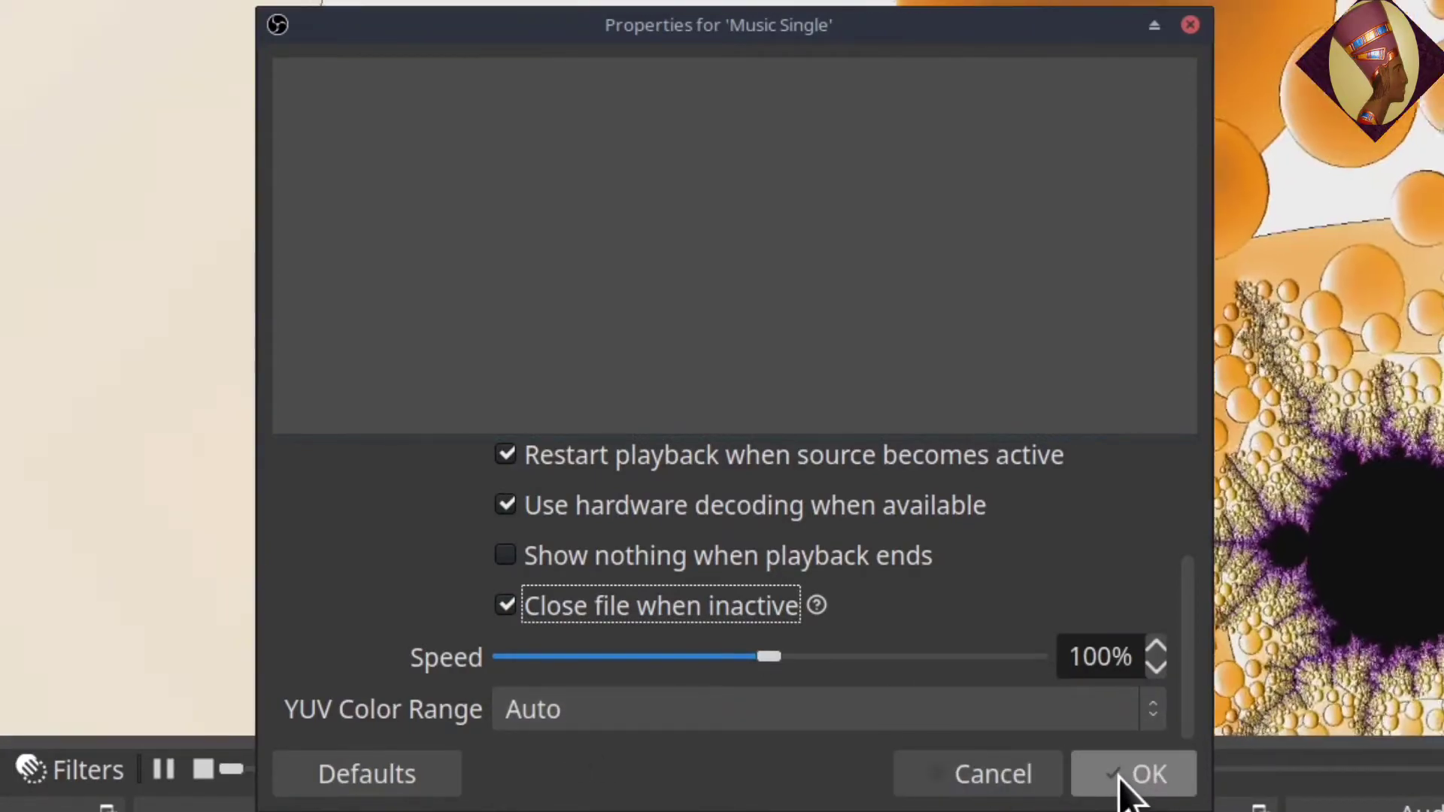
{"action": "left_click_drag", "start_coordinate": [1193, 670], "coordinate": [1169, 515]}
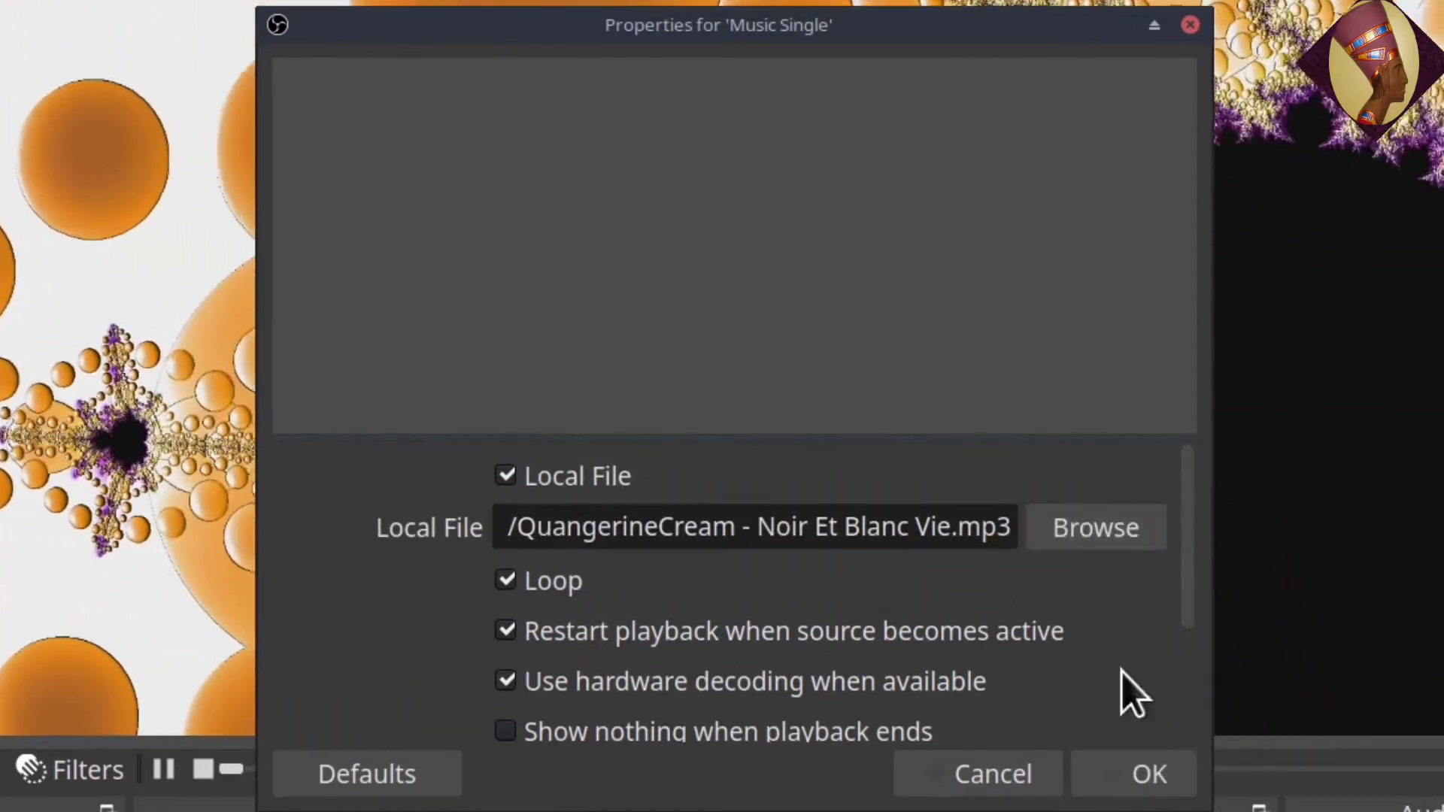
{"action": "left_click", "coordinate": [1147, 774]}
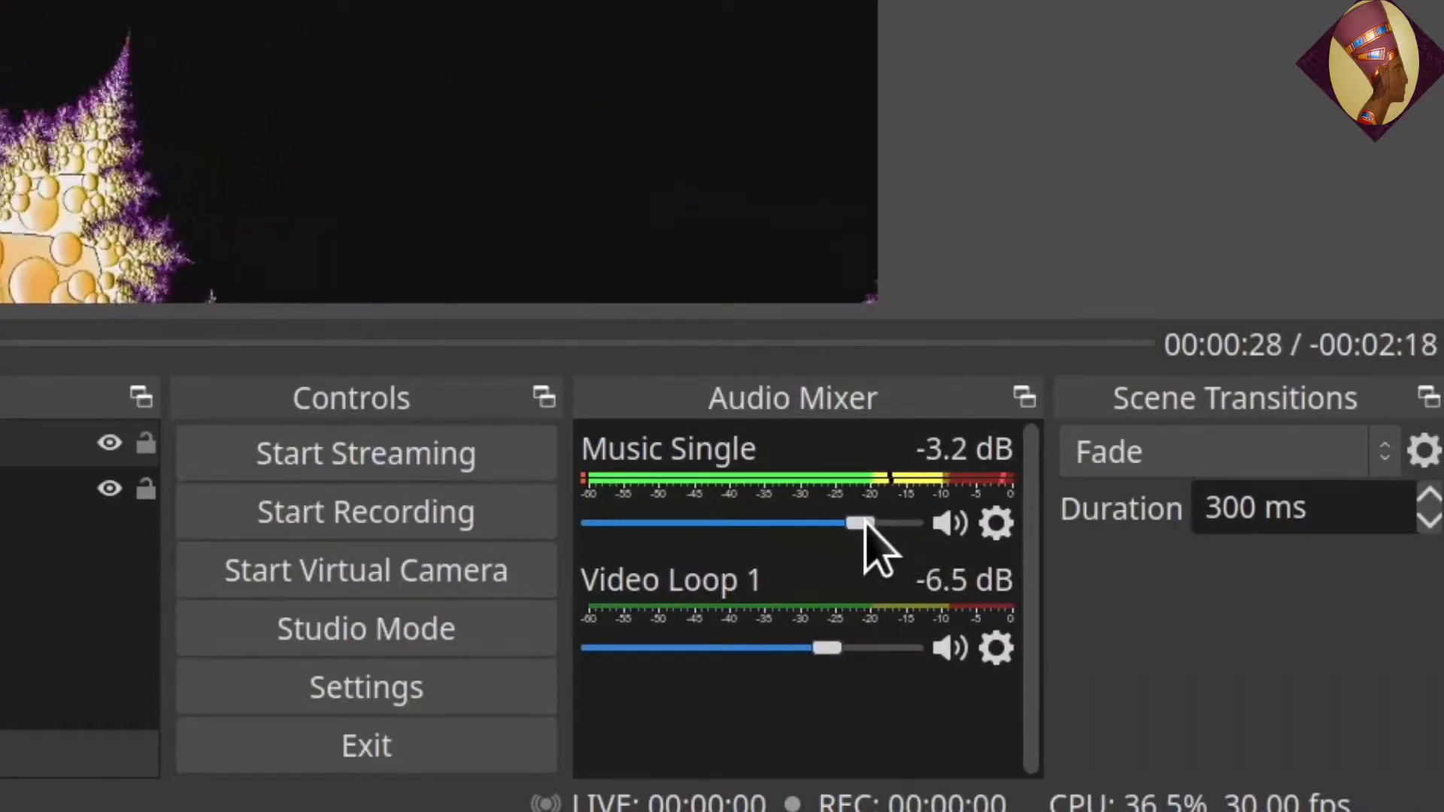
Lower the Music Single volume to -7.0 dB and set its audio monitoring to Monitor and Output
{"action": "left_click_drag", "start_coordinate": [859, 521], "coordinate": [844, 521]}
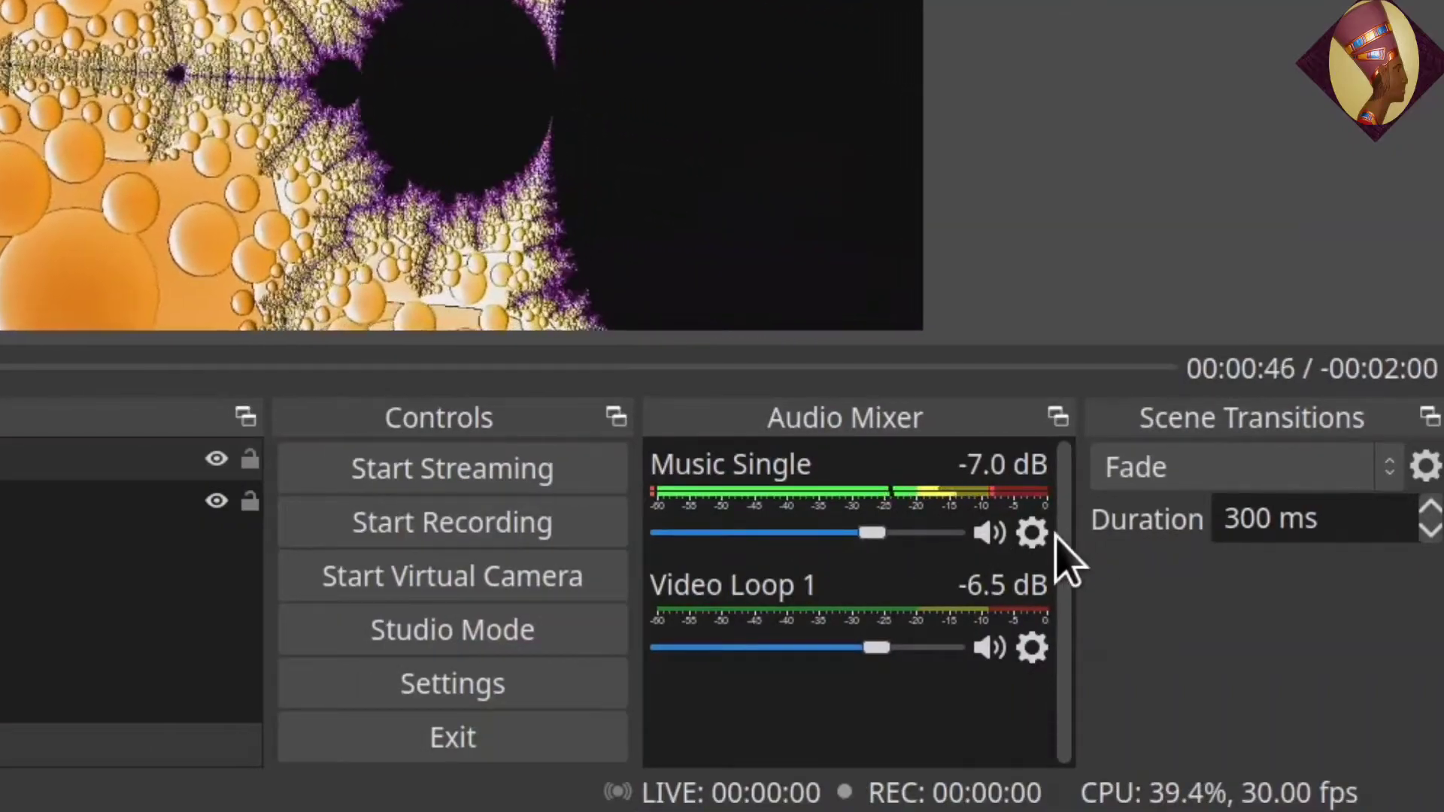
{"action": "left_click", "coordinate": [1031, 533]}
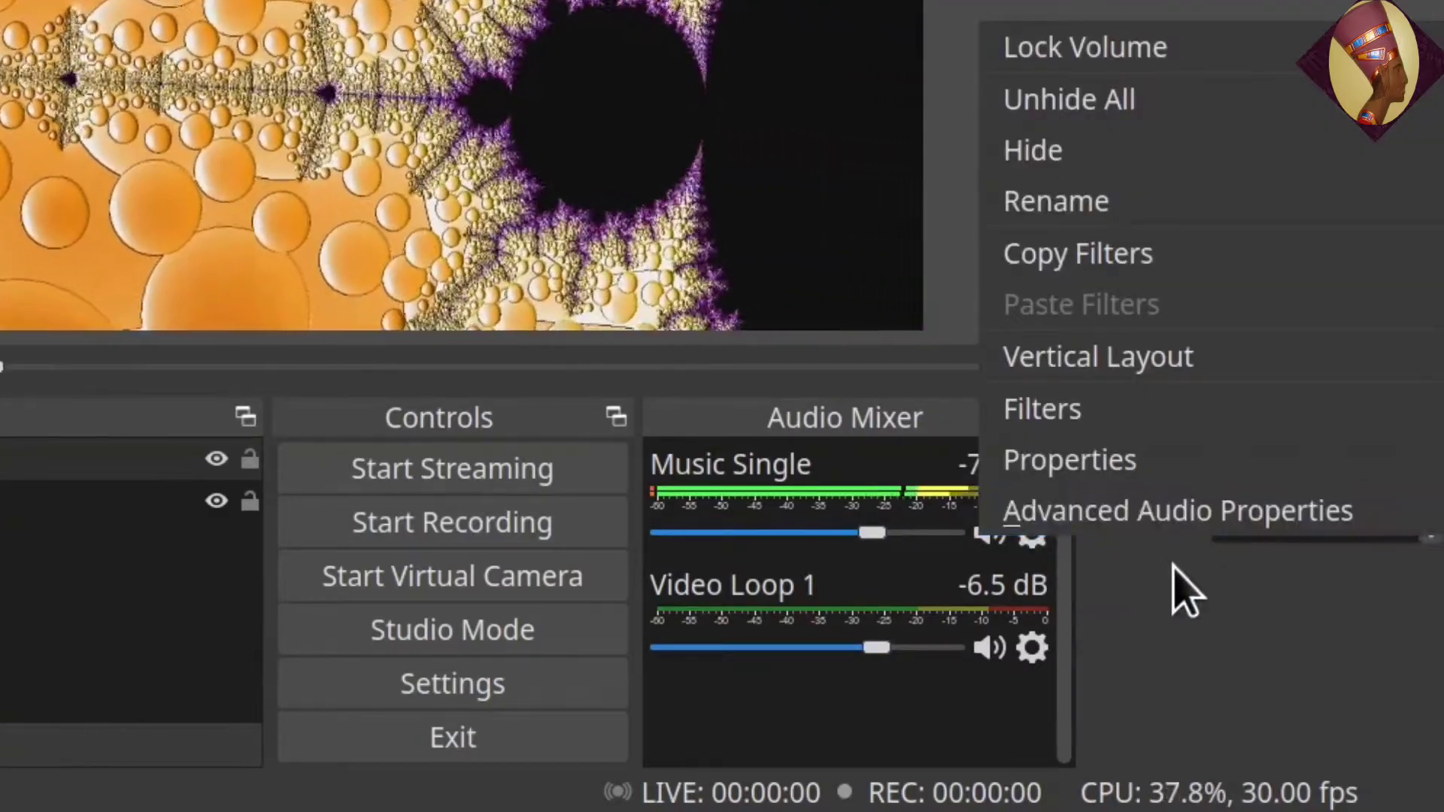
{"action": "left_click", "coordinate": [1064, 580]}
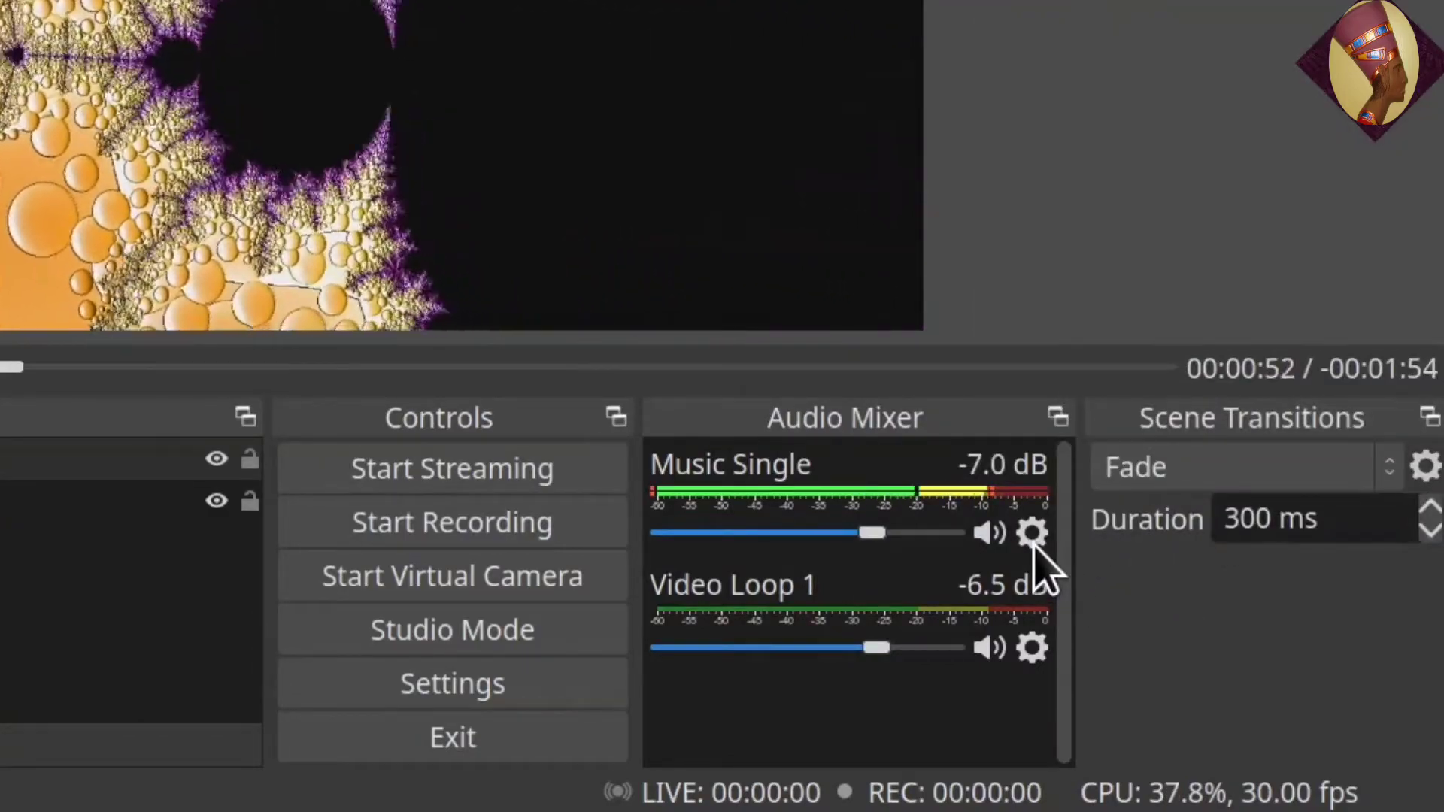
{"action": "left_click", "coordinate": [1034, 544]}
{"action": "left_click", "coordinate": [1367, 518]}
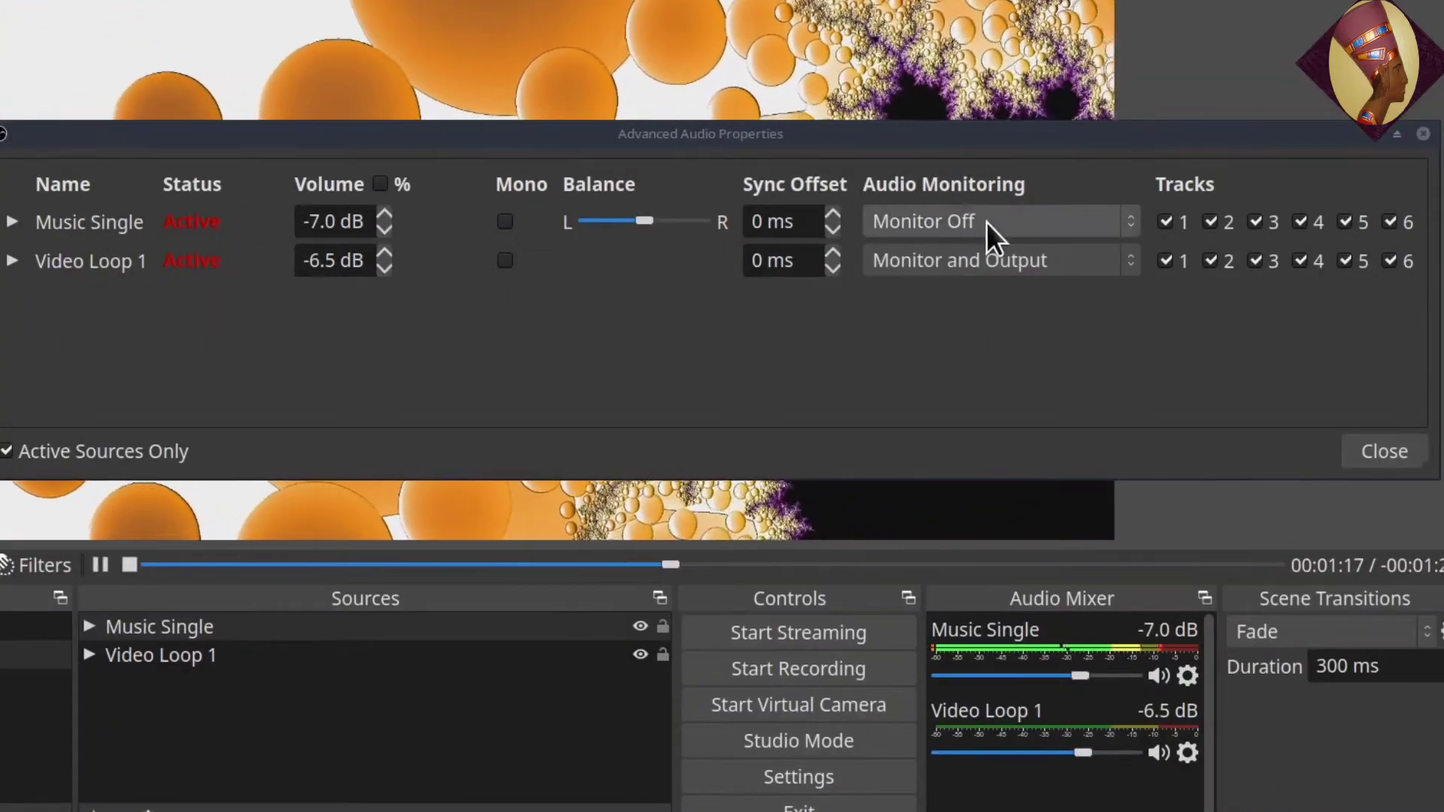
{"action": "left_click", "coordinate": [1132, 222]}
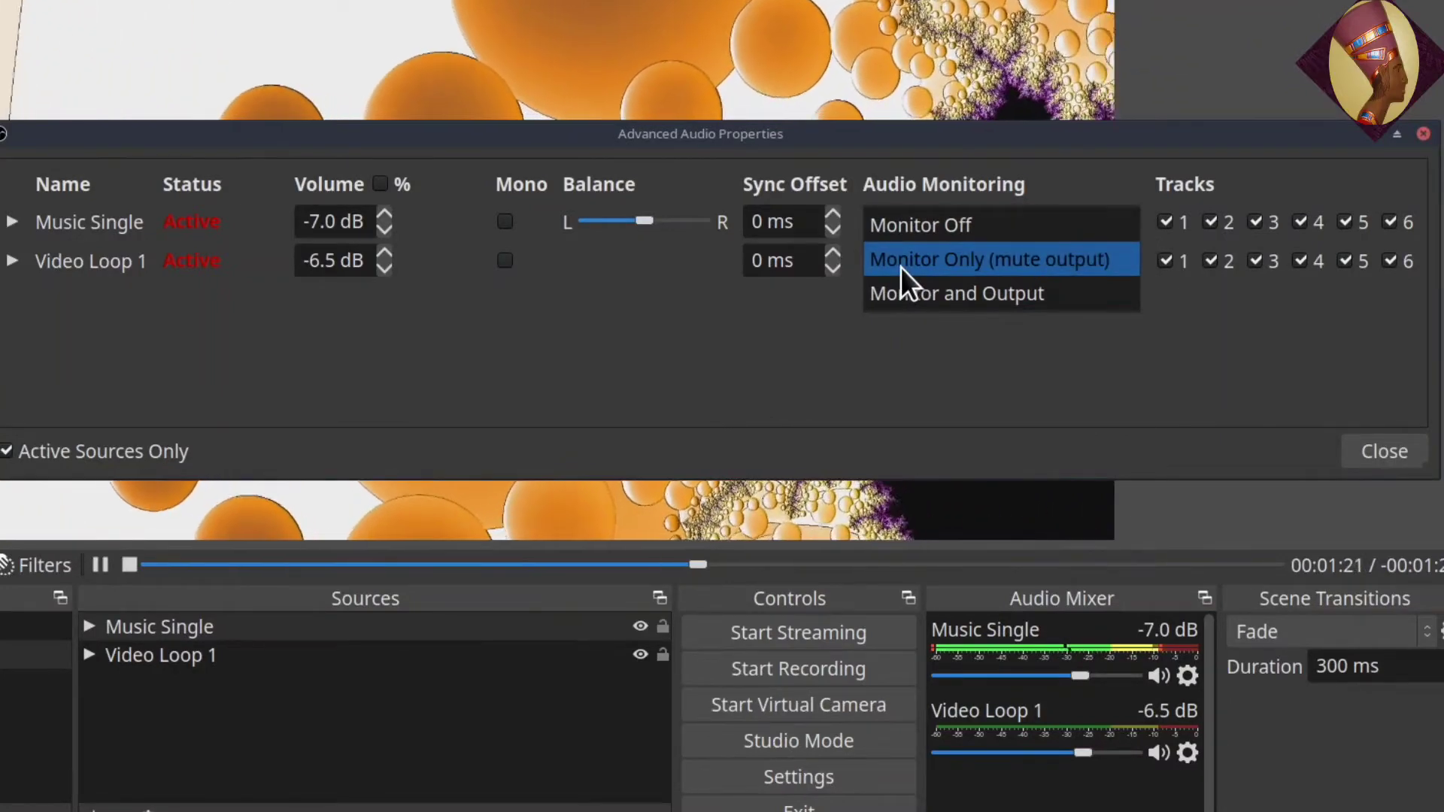
{"action": "left_click", "coordinate": [936, 289]}
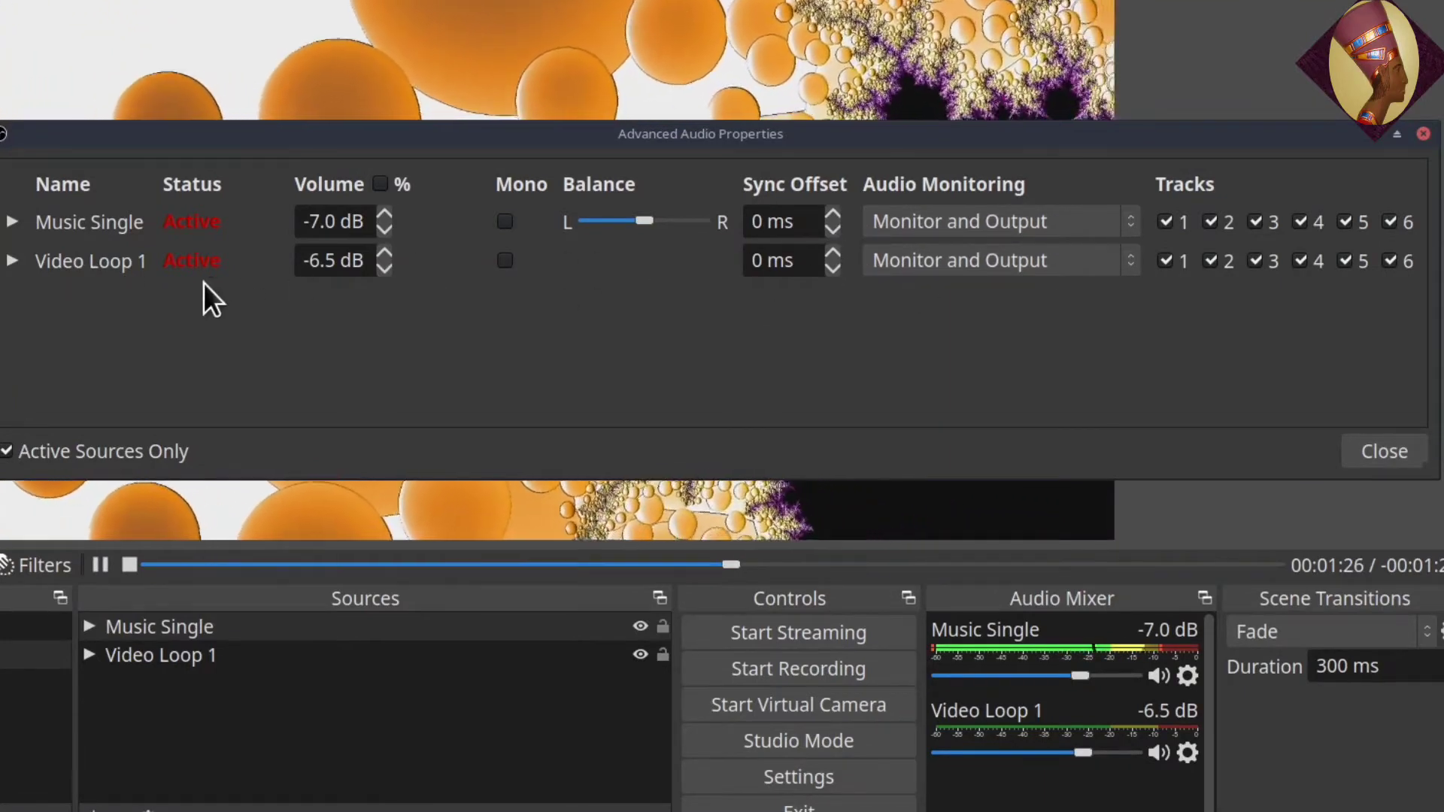
Set the audio monitoring of Video Loop 1 to Monitor Only (mute output) and mute it in the audio mixer
{"action": "left_click", "coordinate": [1085, 264]}
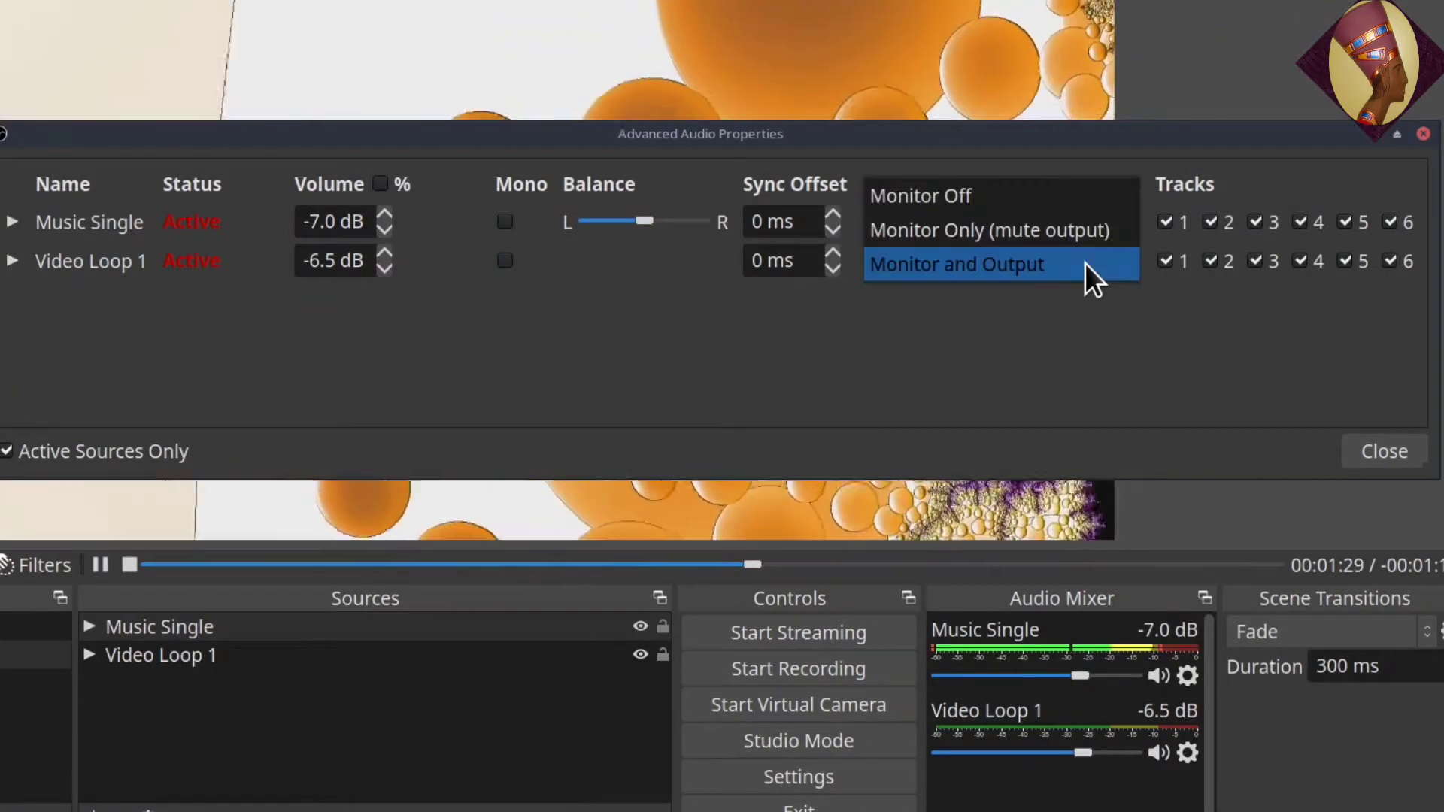
{"action": "left_click", "coordinate": [1077, 227]}
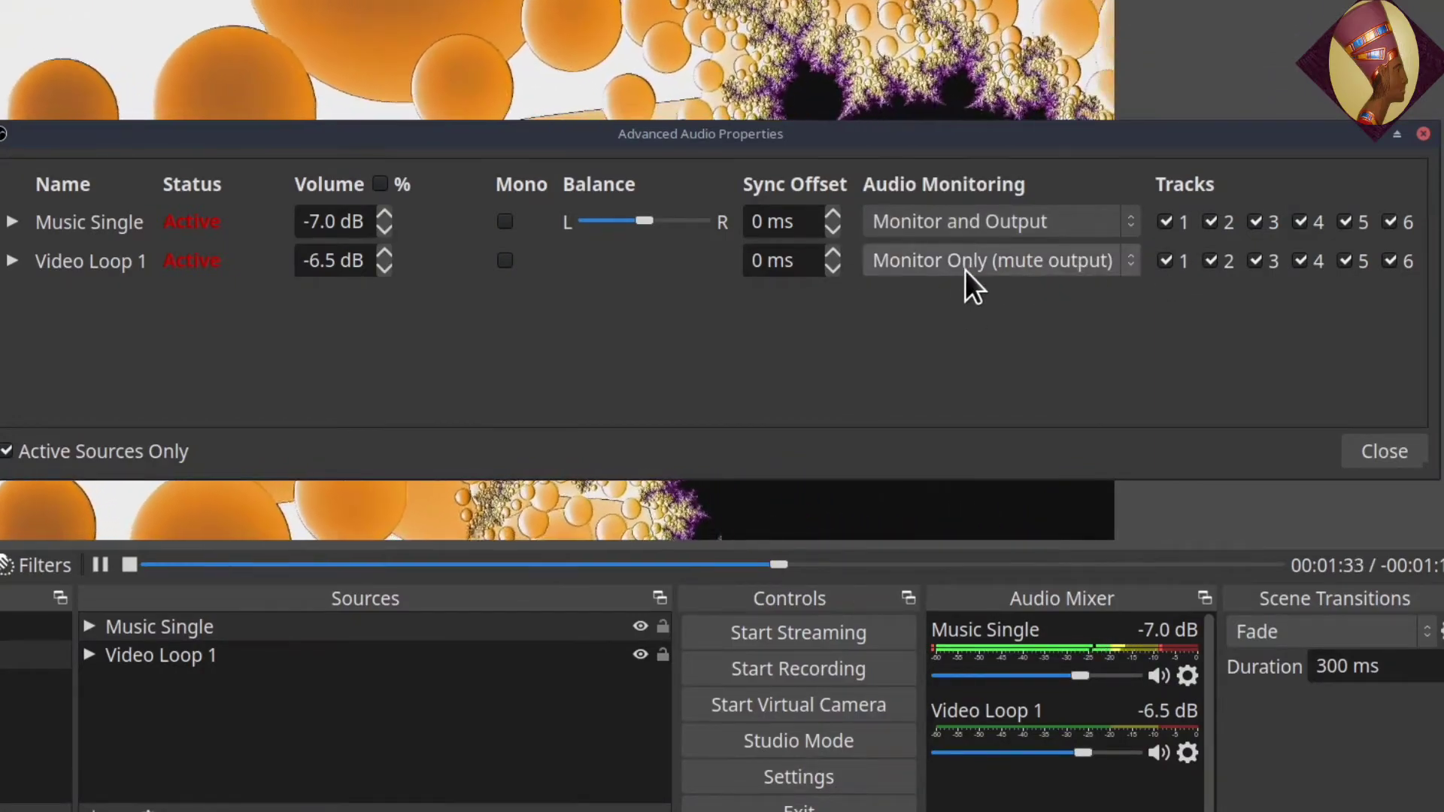
{"action": "left_click", "coordinate": [1389, 454]}
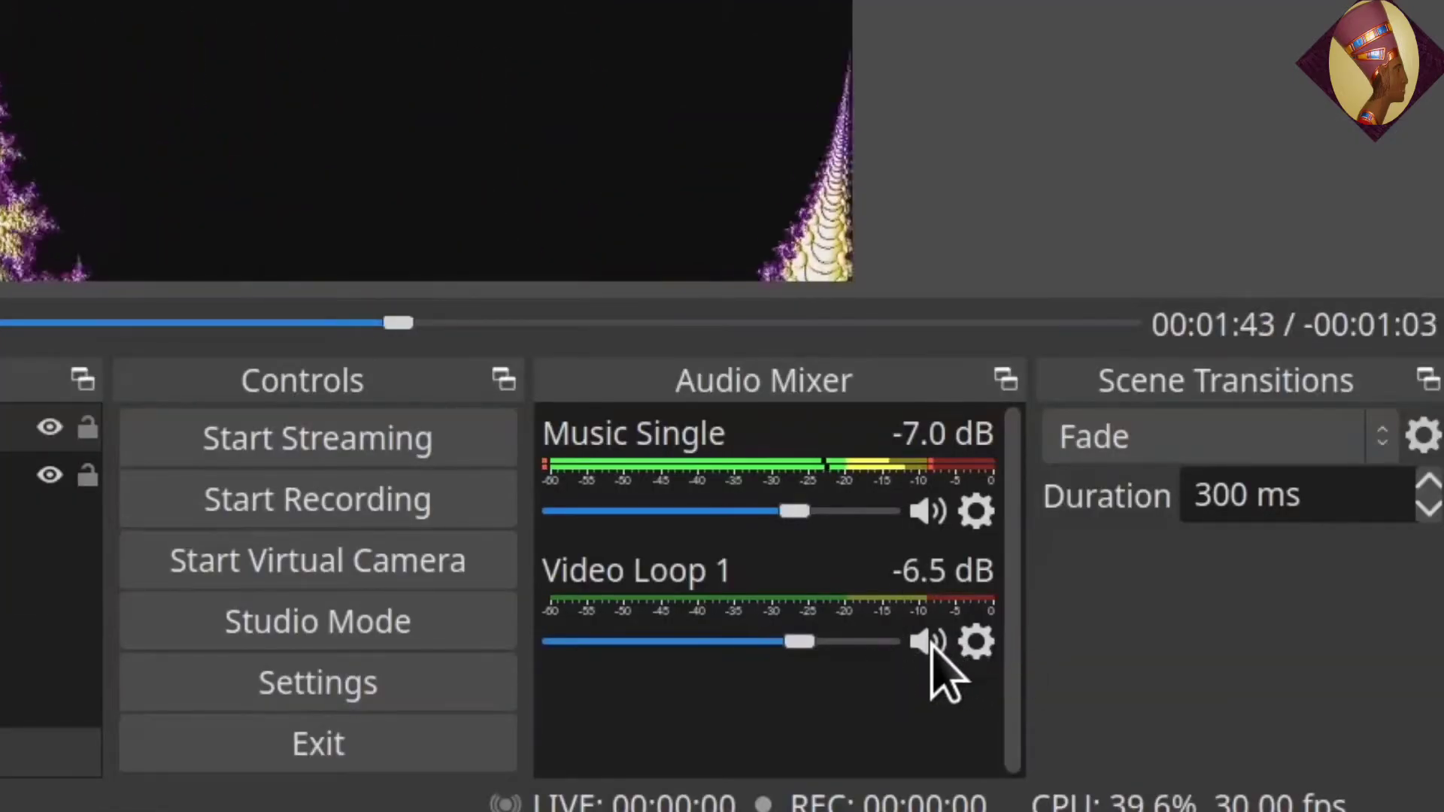
{"action": "left_click", "coordinate": [930, 643]}
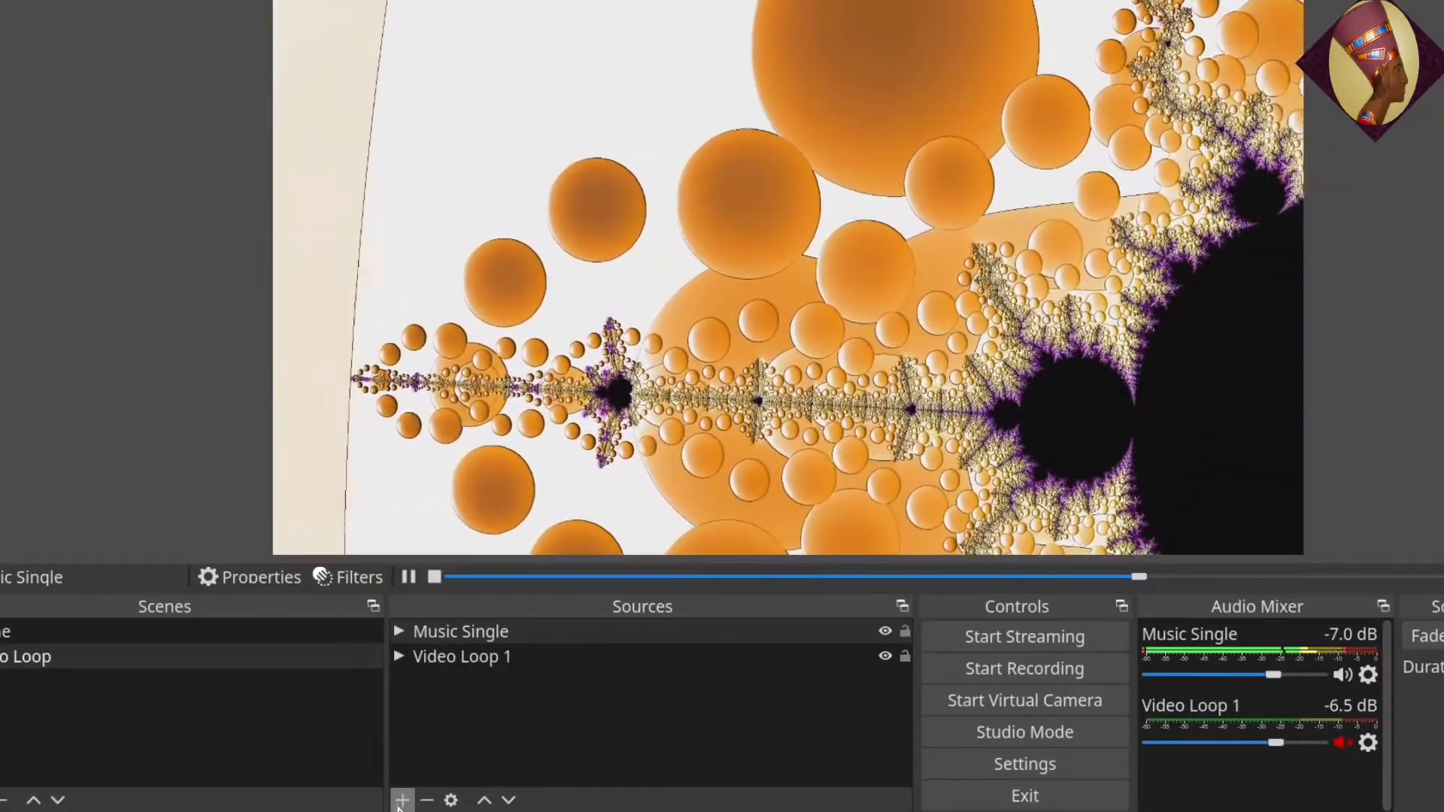
Add a new visible VLC Video Source named Music Playlist to the Video Loop scene
{"action": "left_click", "coordinate": [402, 799]}
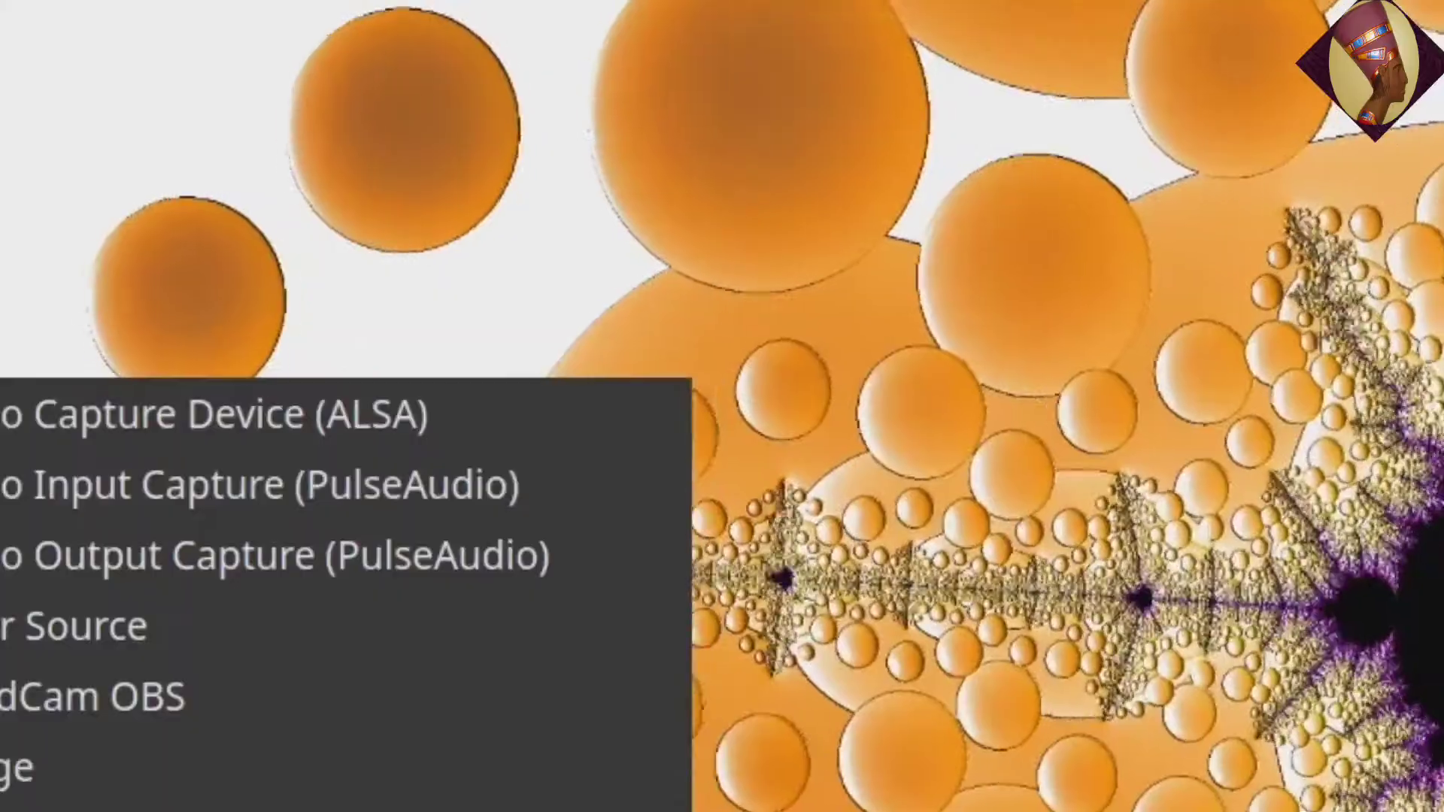
{"action": "left_click", "coordinate": [565, 698]}
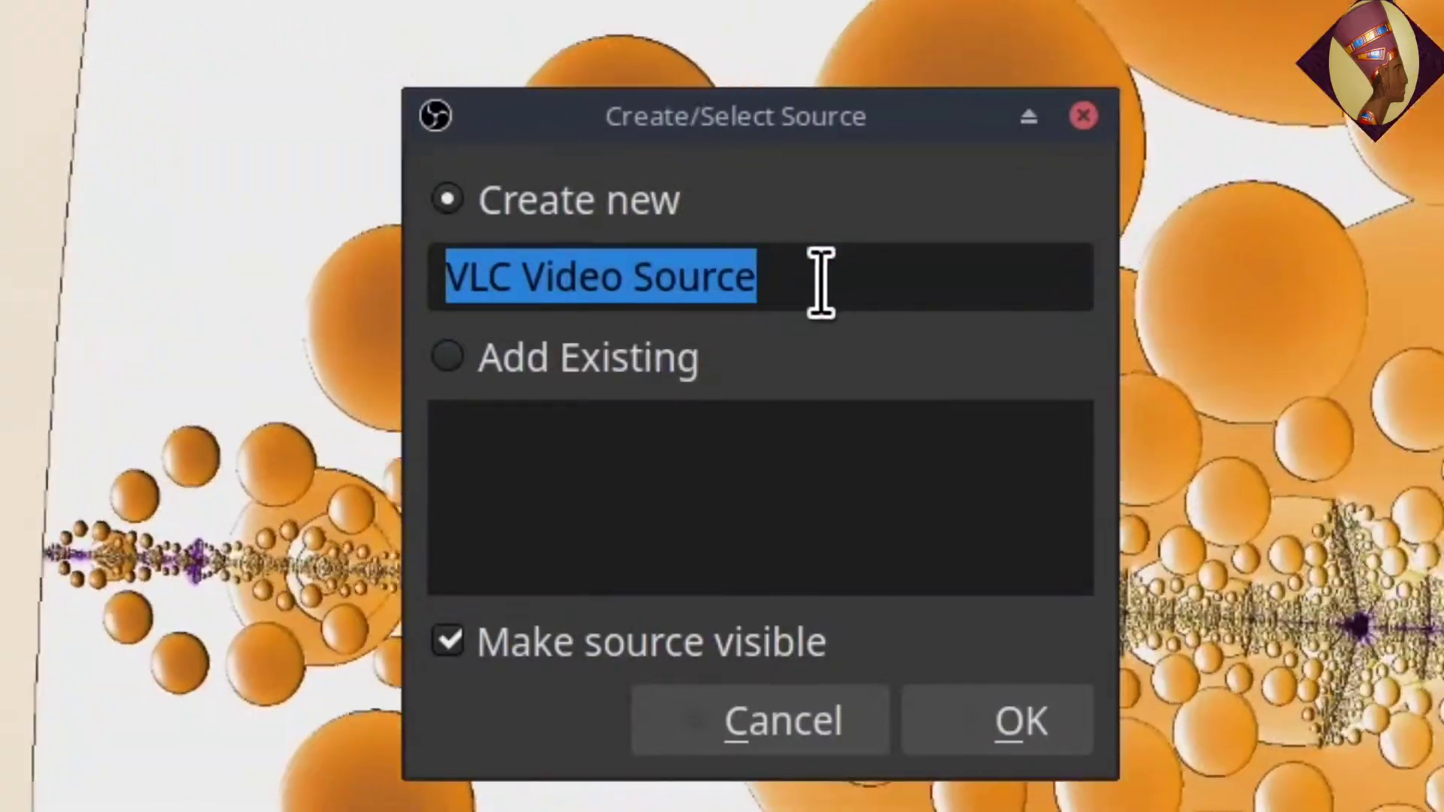
{"action": "left_click", "coordinate": [818, 283]}
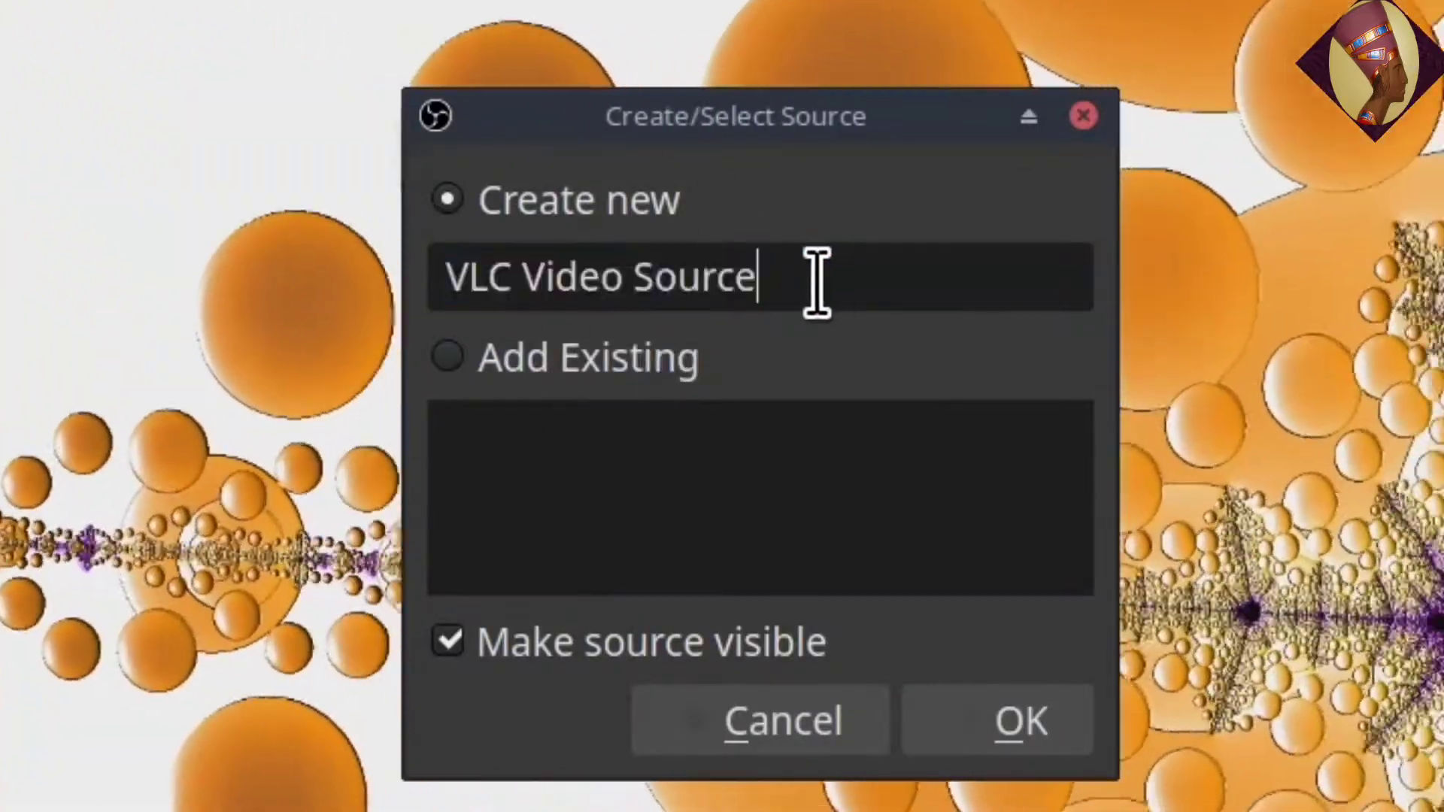
{"action": "key", "text": "BackSpace"}
{"action": "key", "text": "BackSpace"}
{"action": "key", "text": "BackSpace"}
{"action": "key", "text": "BackSpace"}
{"action": "key", "text": "BackSpace"}
{"action": "key", "text": "BackSpace"}
{"action": "key", "text": "BackSpace"}
{"action": "key", "text": "BackSpace"}
{"action": "key", "text": "BackSpace"}
{"action": "key", "text": "BackSpace"}
{"action": "key", "text": "BackSpace"}
{"action": "key", "text": "BackSpace"}
{"action": "key", "text": "BackSpace"}
{"action": "key", "text": "BackSpace"}
{"action": "key", "text": "BackSpace"}
{"action": "key", "text": "BackSpace"}
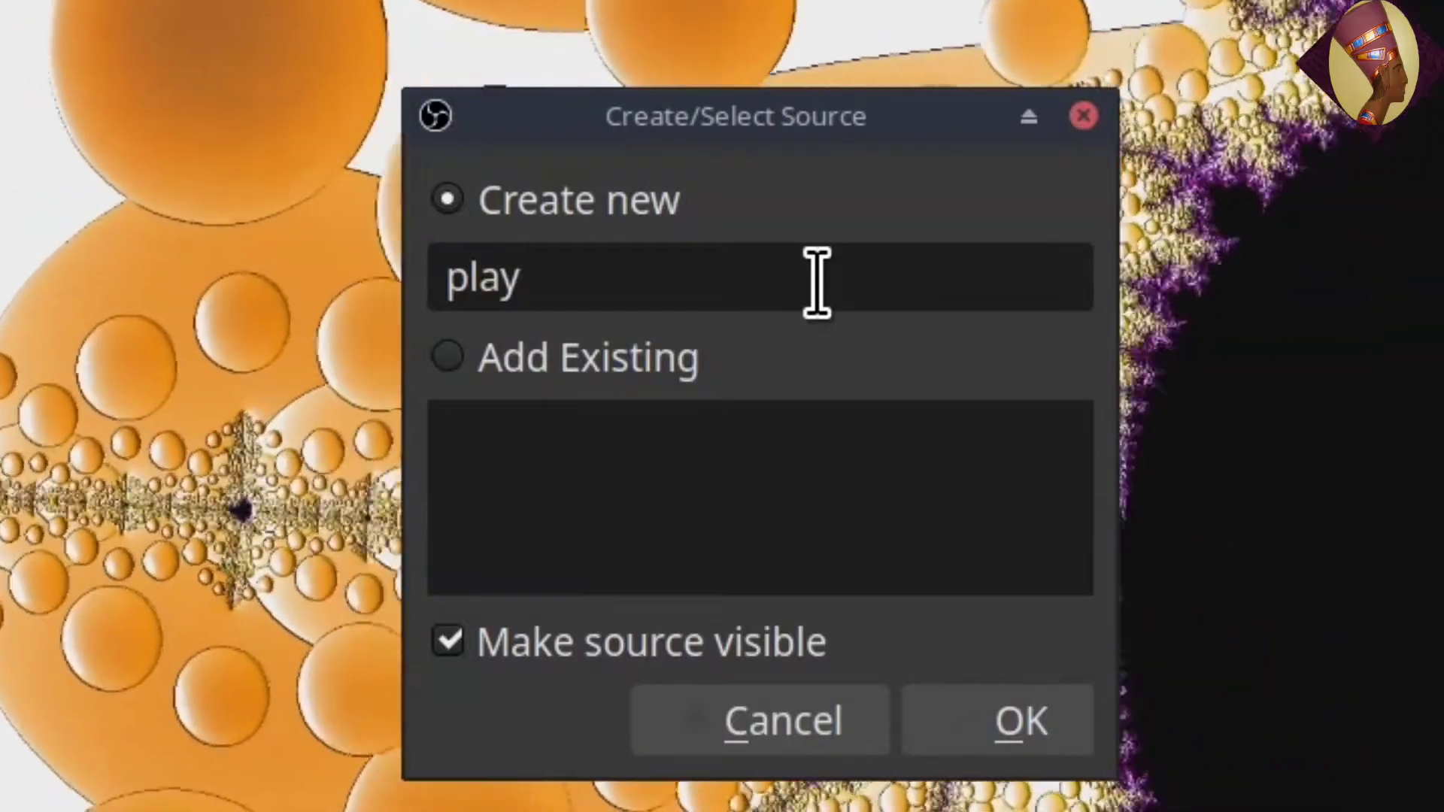
{"action": "type", "text": "us"}
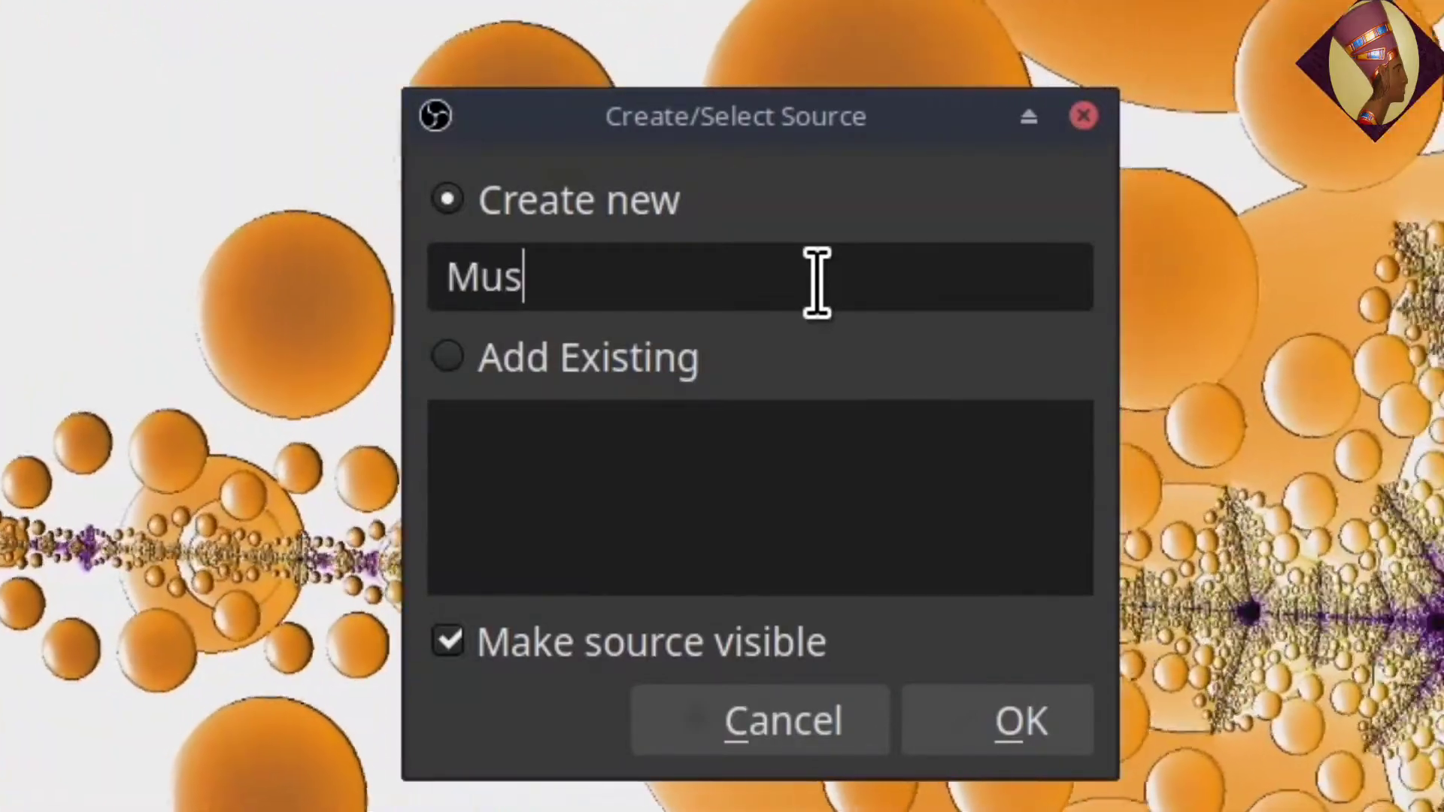
{"action": "type", "text": "ic Playlis"}
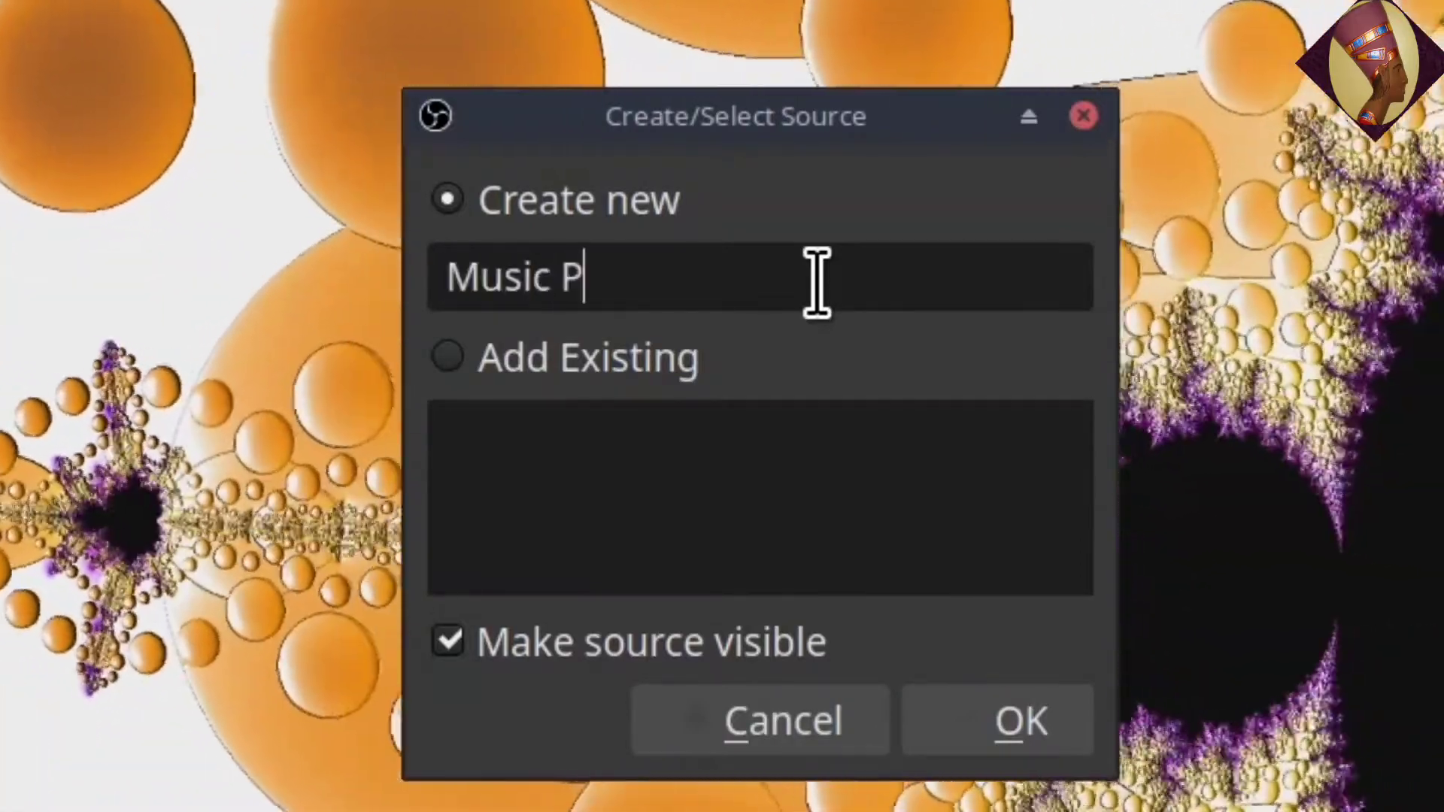
{"action": "type", "text": "t"}
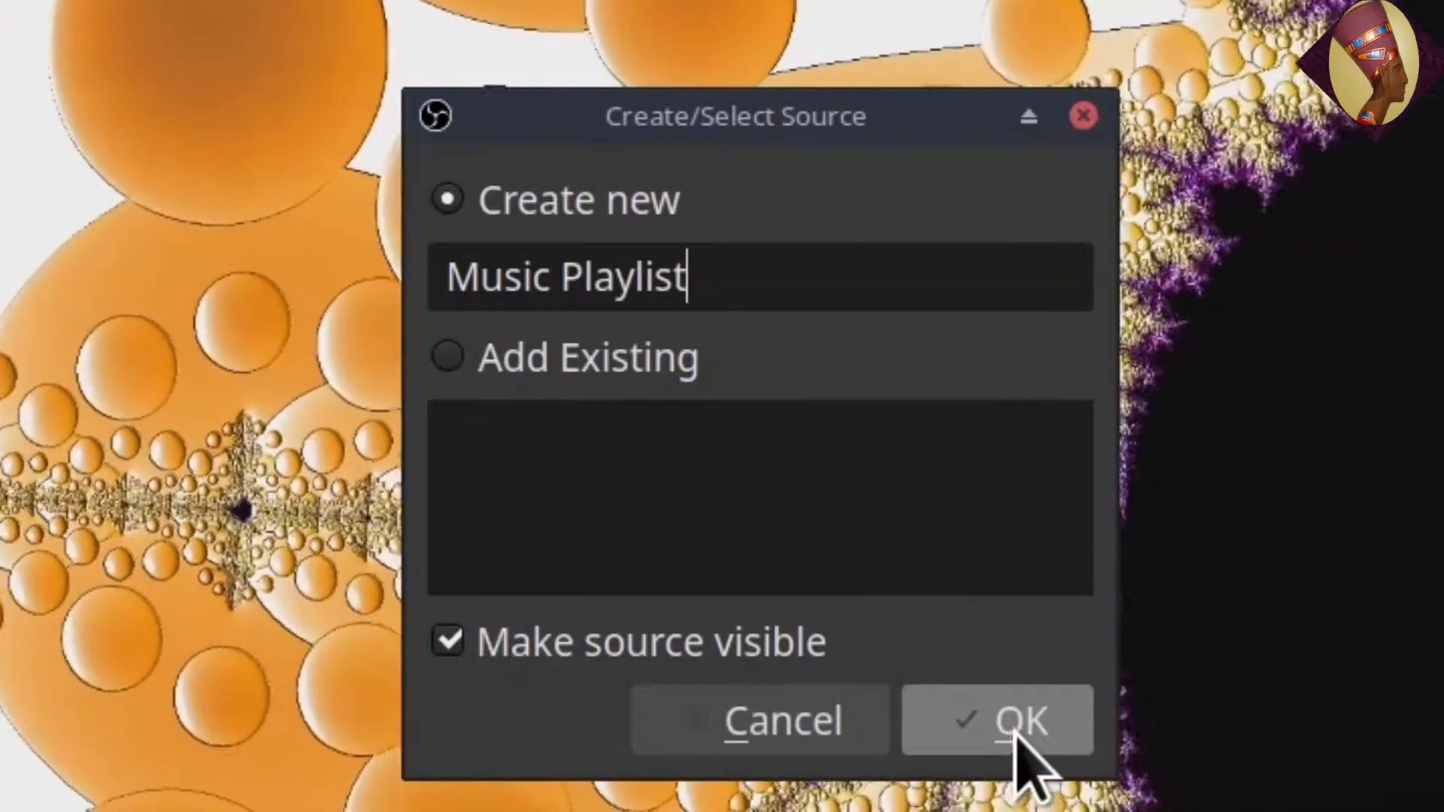
{"action": "left_click", "coordinate": [1016, 741]}
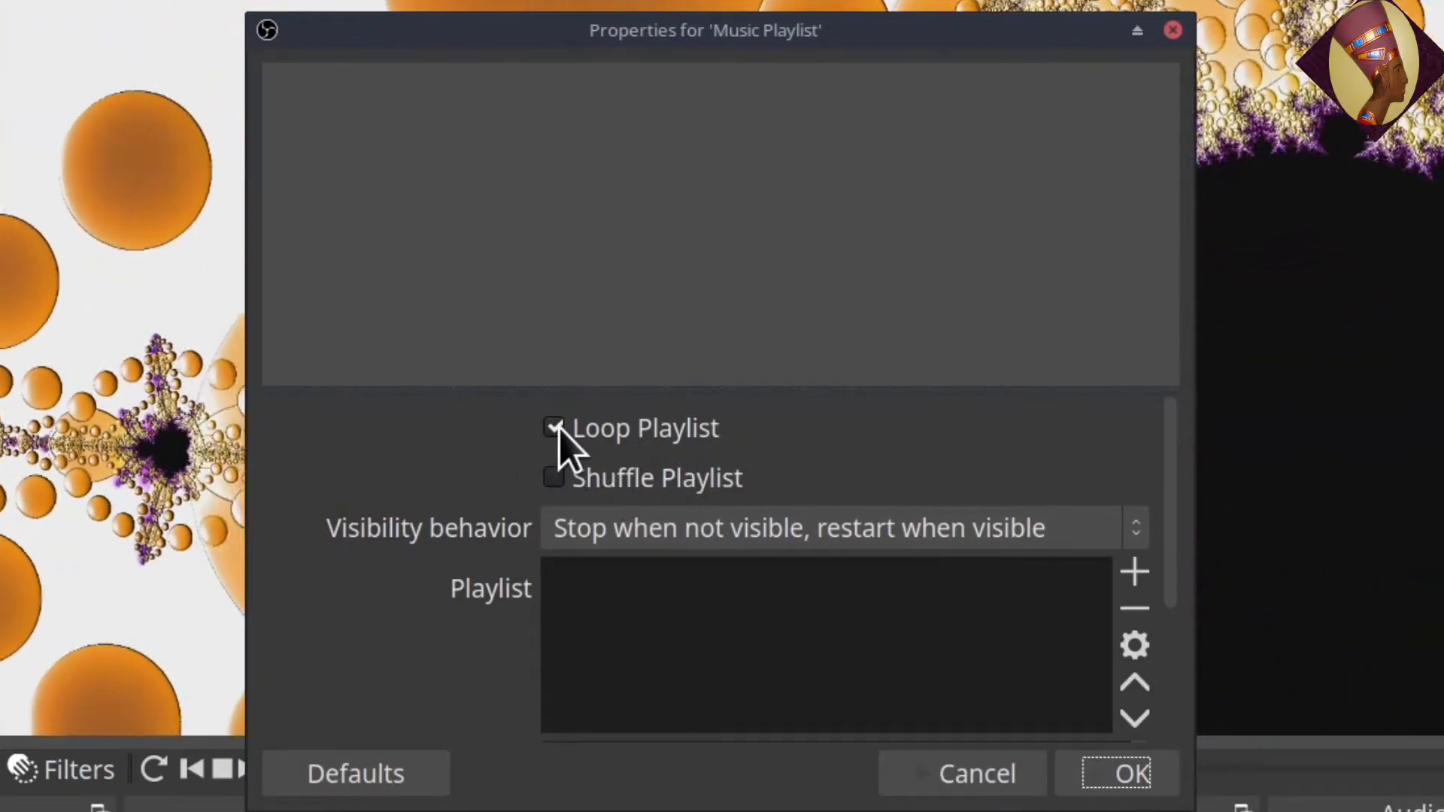
Keep Loop Playlist enabled and set the visibility behavior to Pause when not visible, unpause when visible
{"action": "left_click", "coordinate": [556, 428]}
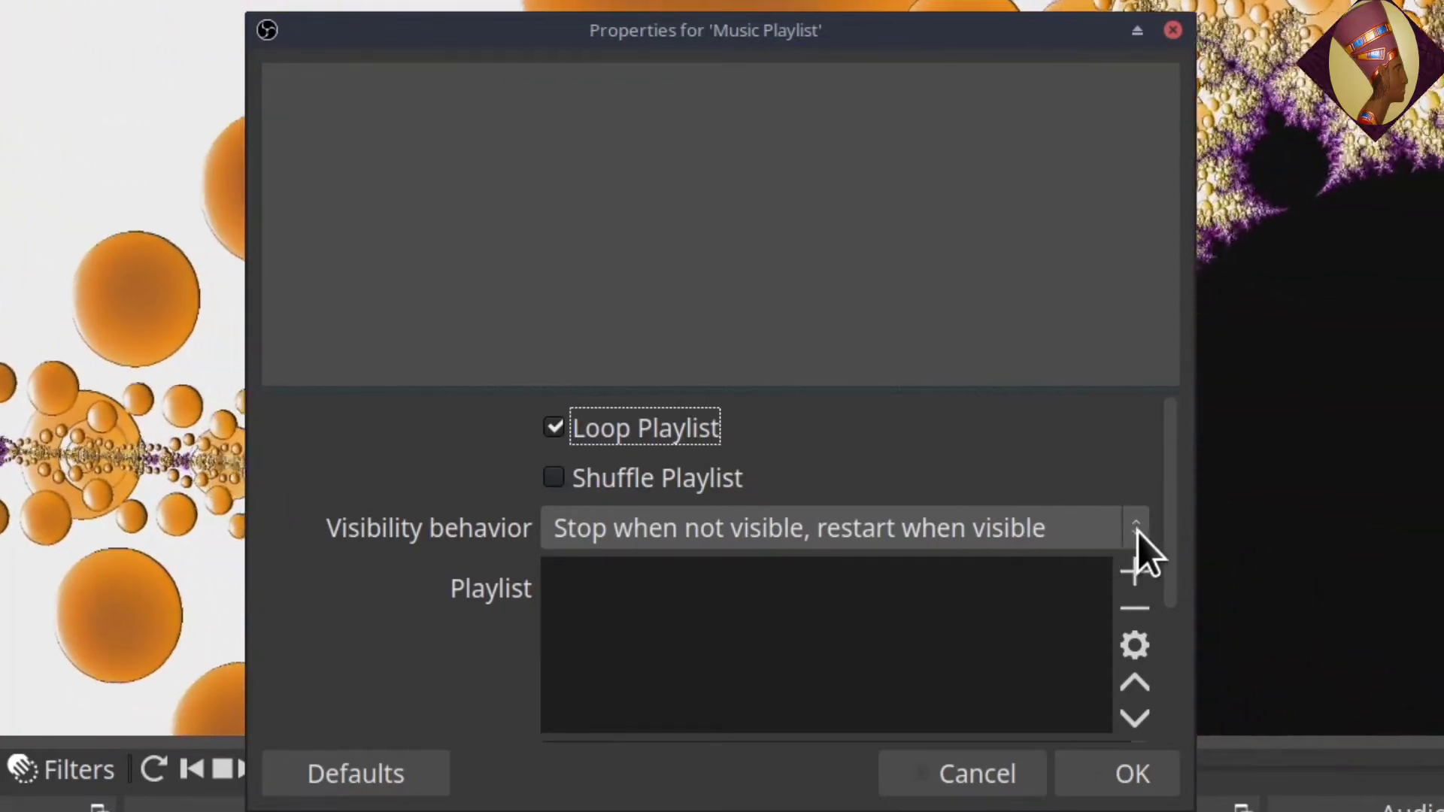
{"action": "left_click", "coordinate": [1137, 541]}
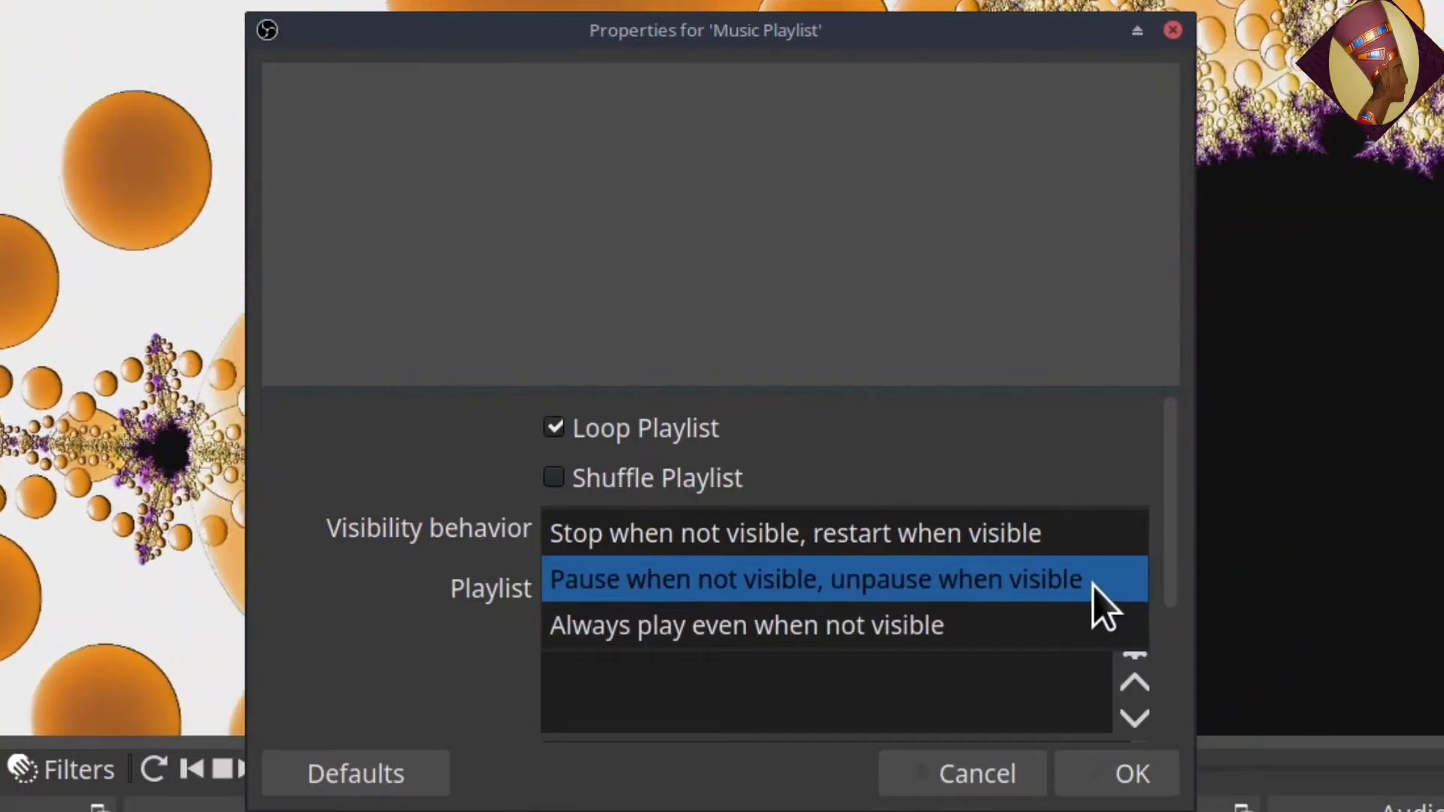
{"action": "left_click", "coordinate": [1102, 606]}
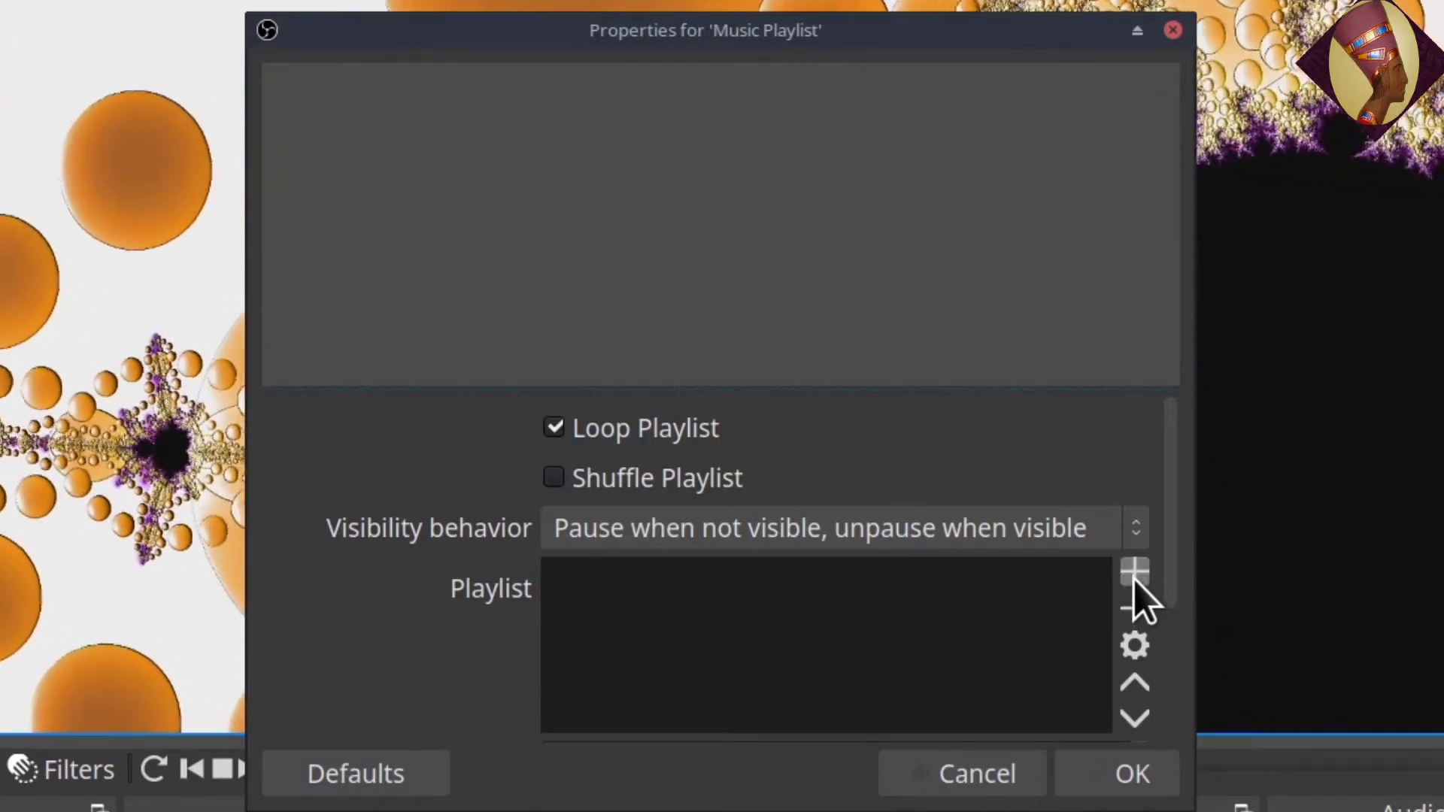
Add the file Love In Quarantine - Jeremy Black.mp3 from the Scenes 1 folder to the playlist
{"action": "left_click", "coordinate": [1134, 585]}
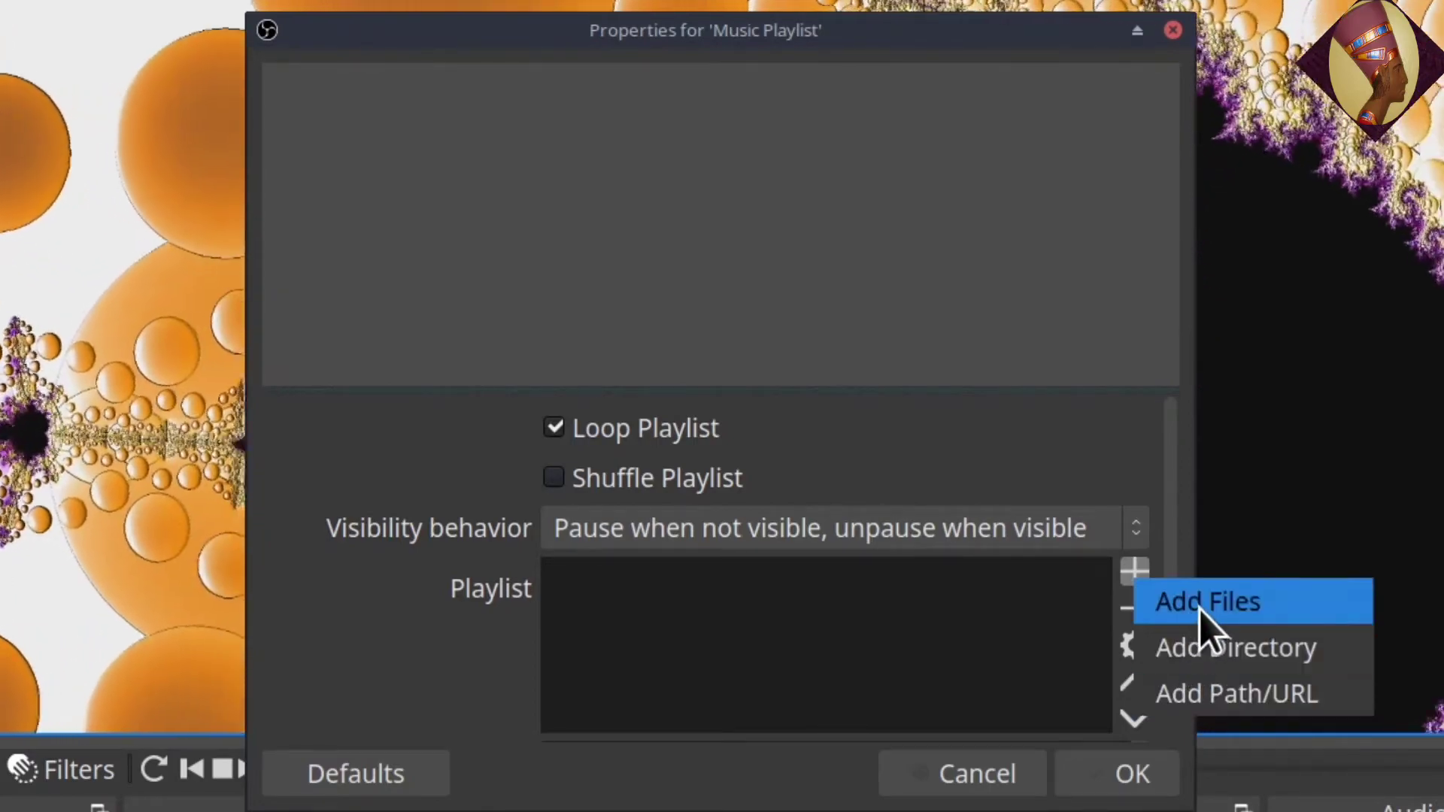
{"action": "left_click", "coordinate": [1201, 610]}
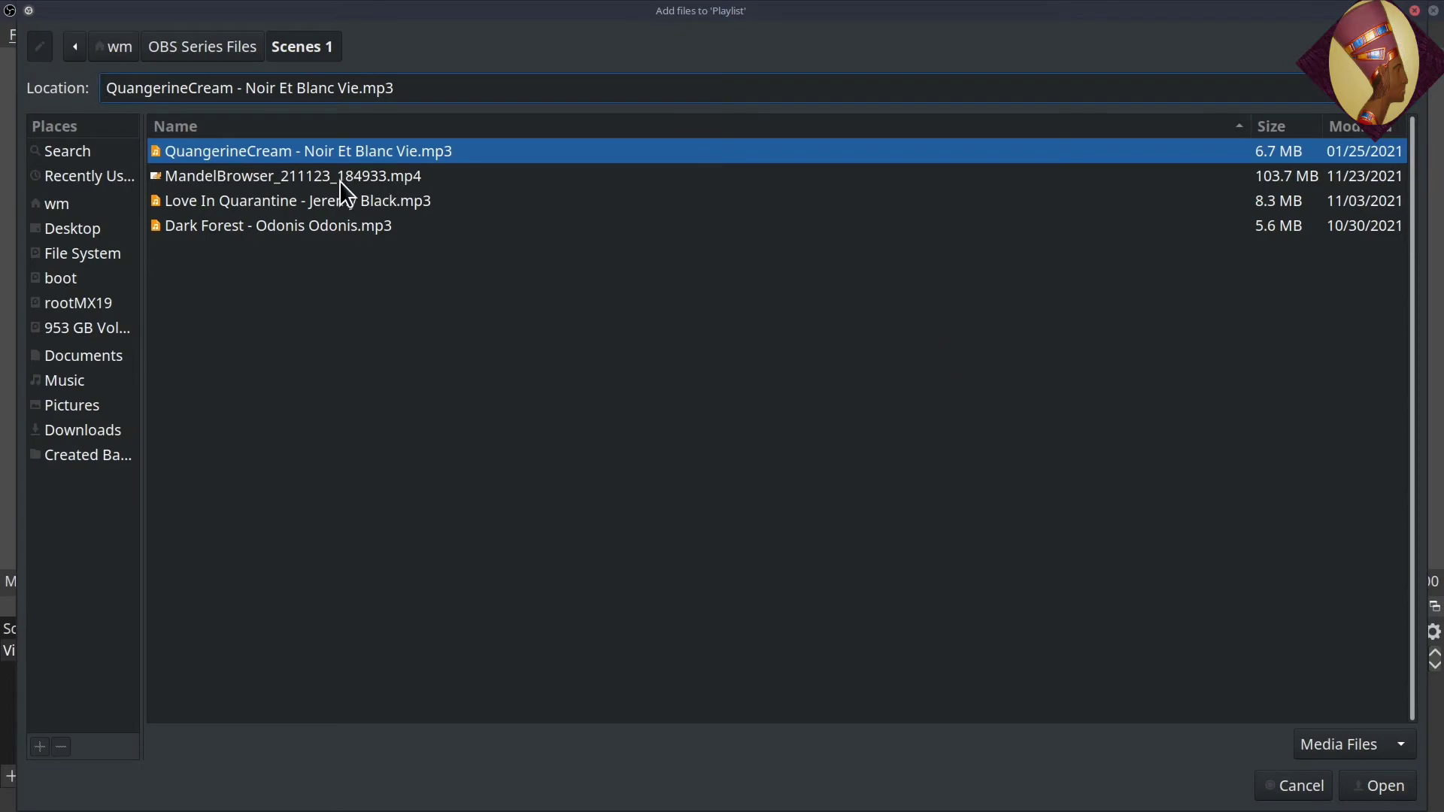
{"action": "left_click", "coordinate": [251, 201]}
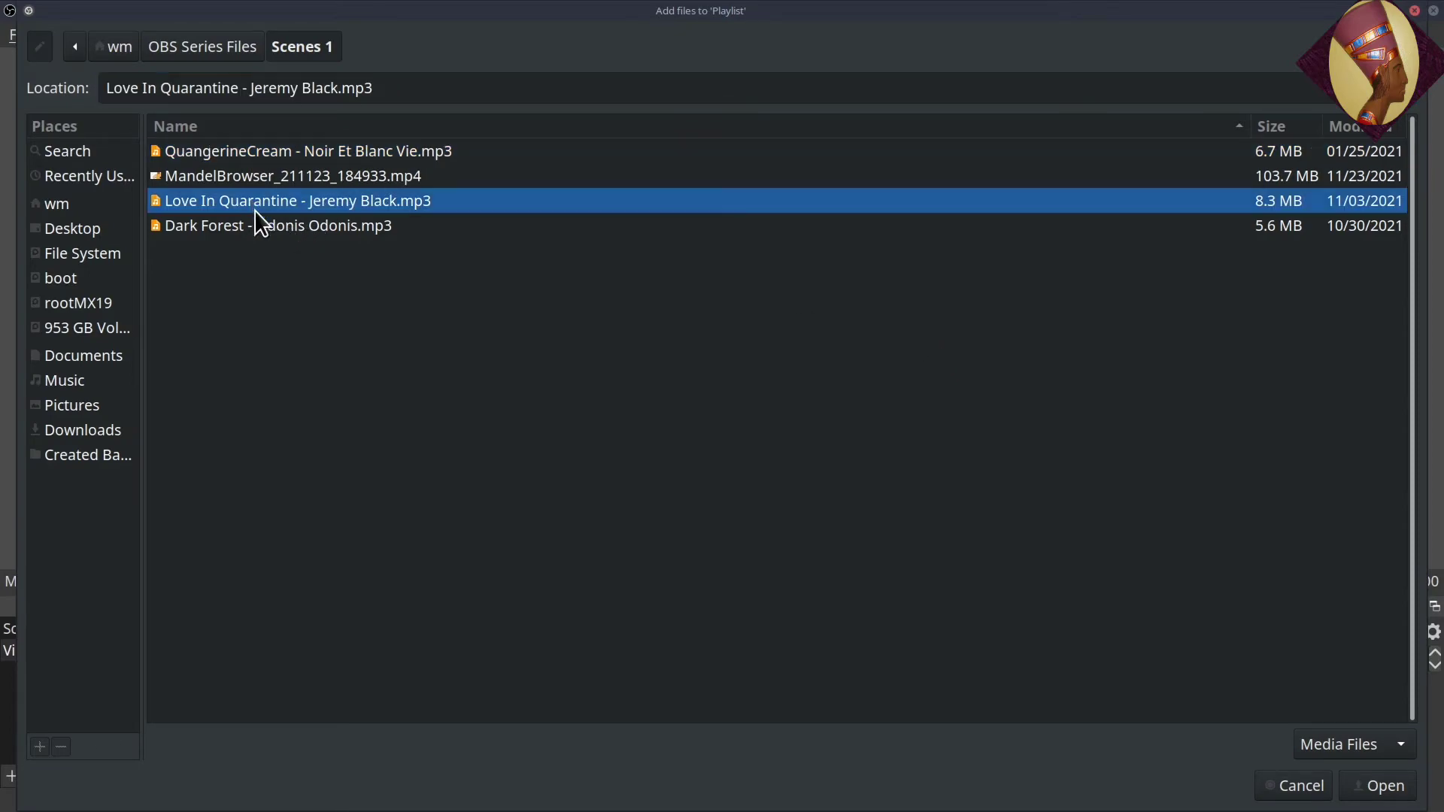
{"action": "left_click", "coordinate": [1384, 786]}
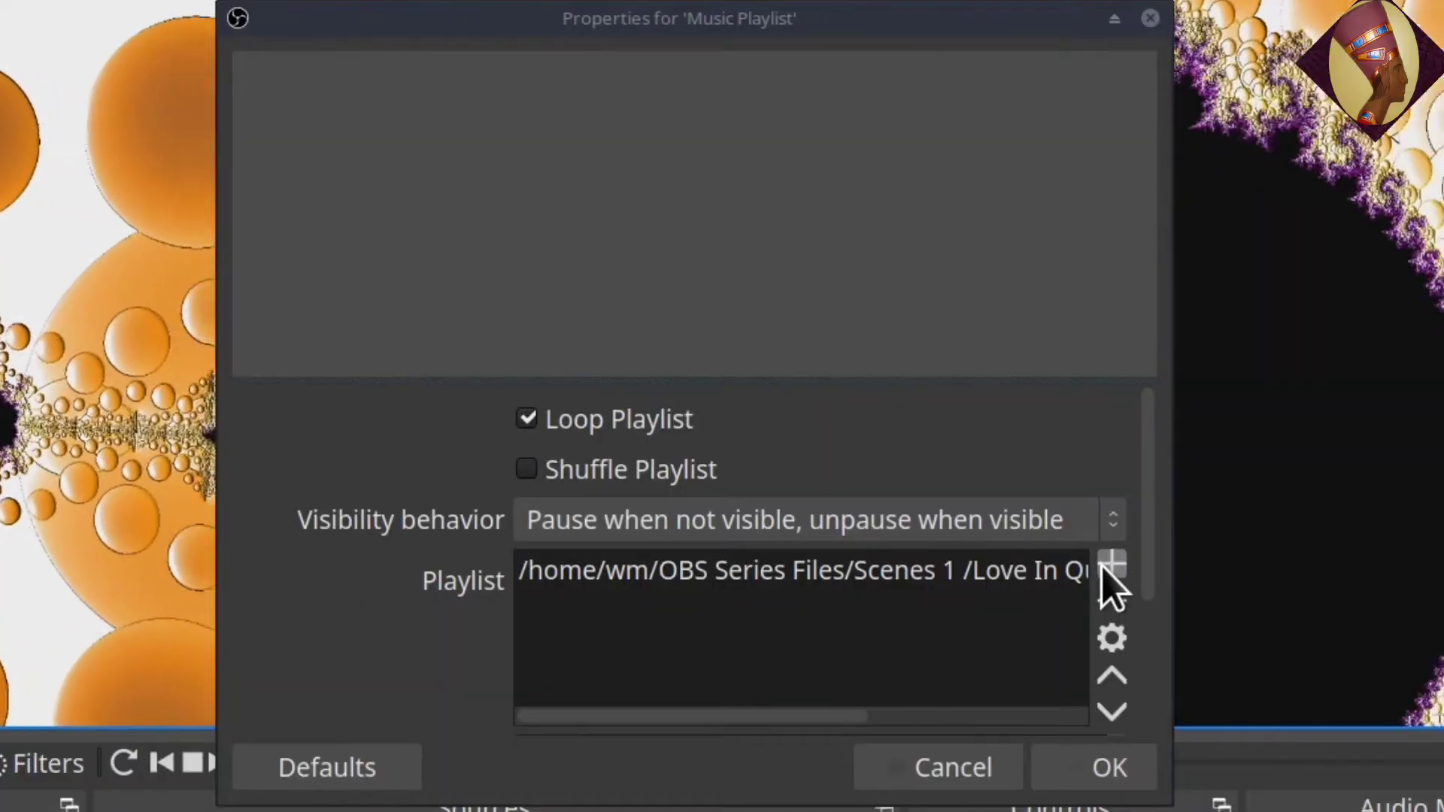
Add Dark Forest - Odonis Odonis.mp3 to the playlist and accept the Music Playlist properties
{"action": "left_click", "coordinate": [1110, 572]}
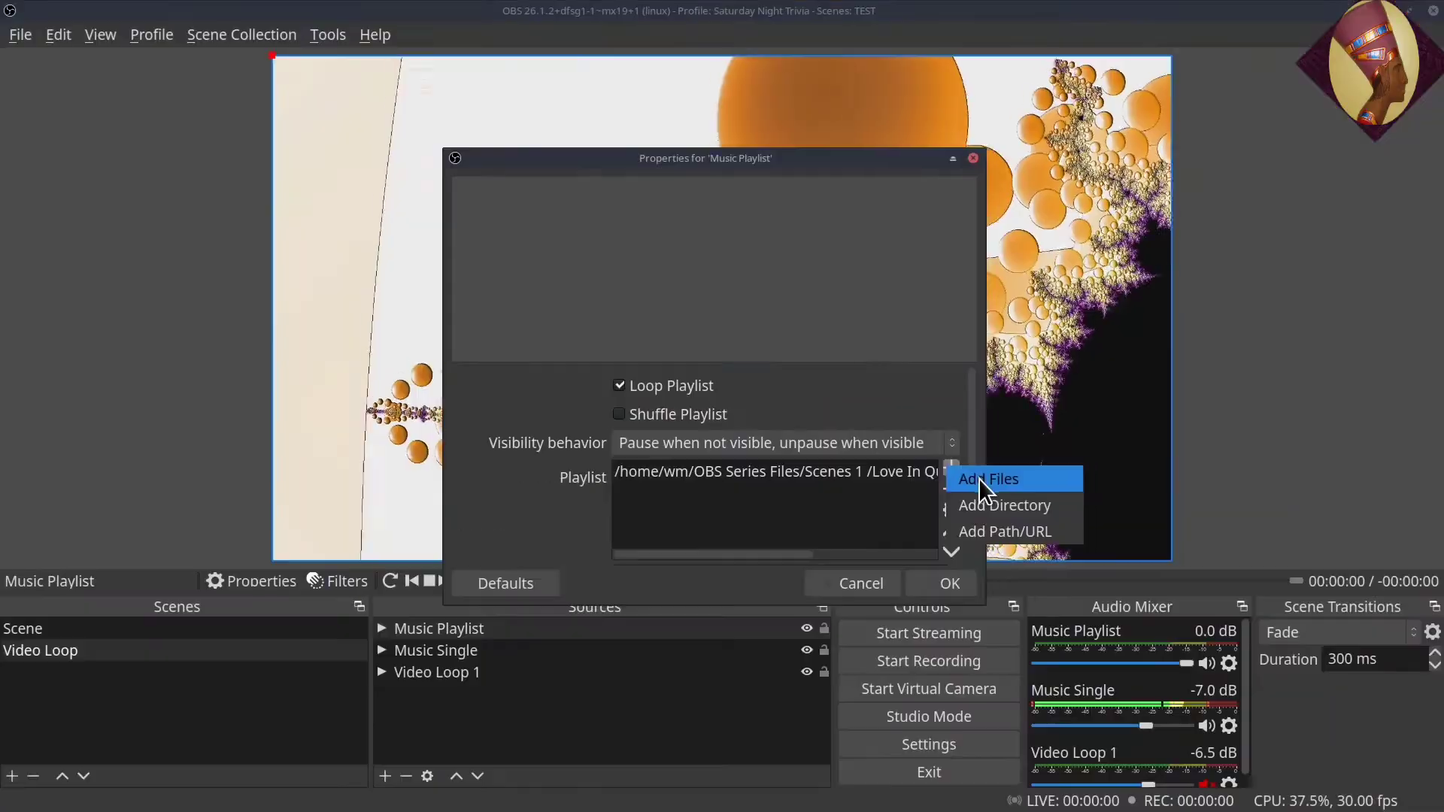
{"action": "left_click", "coordinate": [1177, 583]}
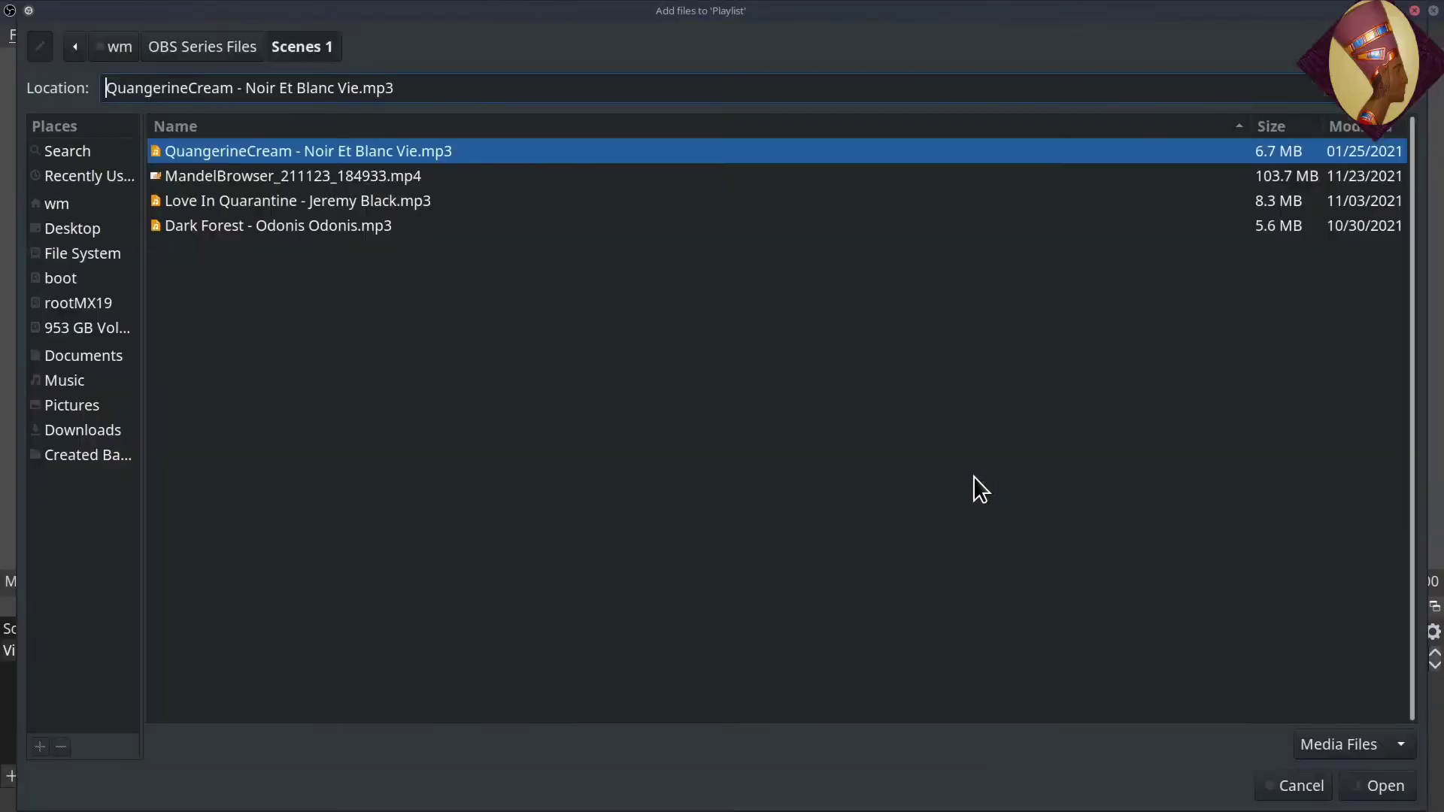
{"action": "left_click", "coordinate": [257, 225]}
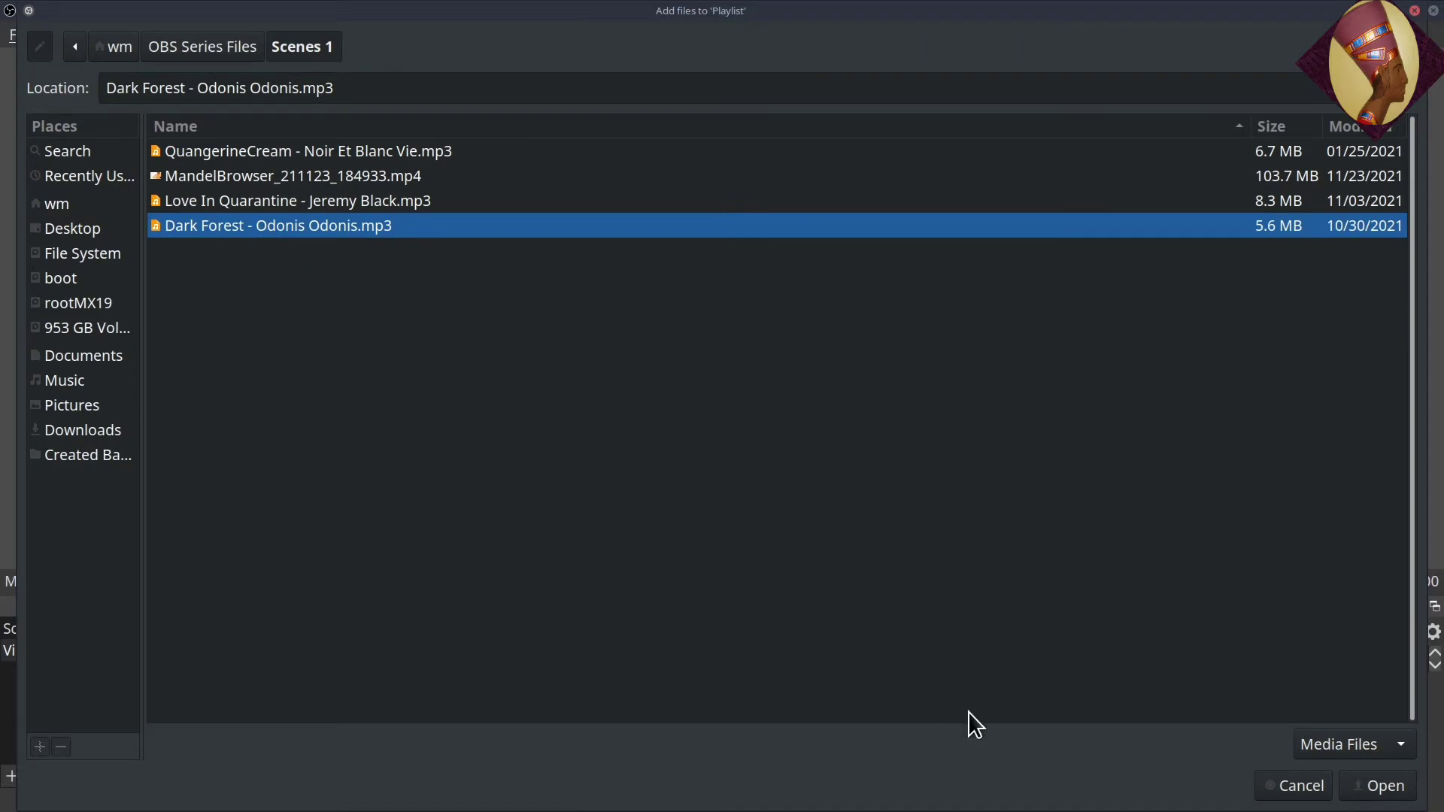
{"action": "left_click", "coordinate": [1381, 790]}
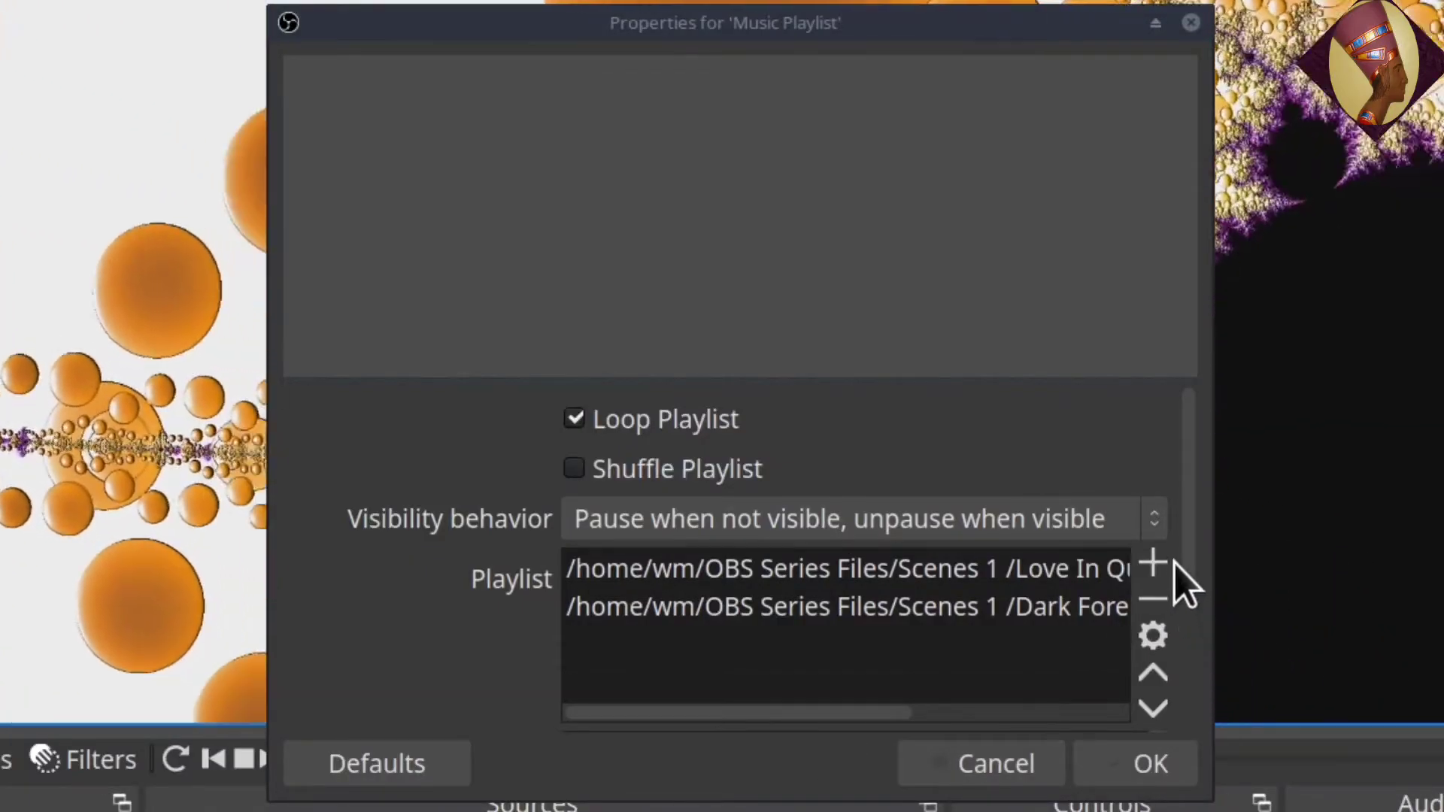
{"action": "left_click_drag", "start_coordinate": [1185, 575], "coordinate": [1143, 278]}
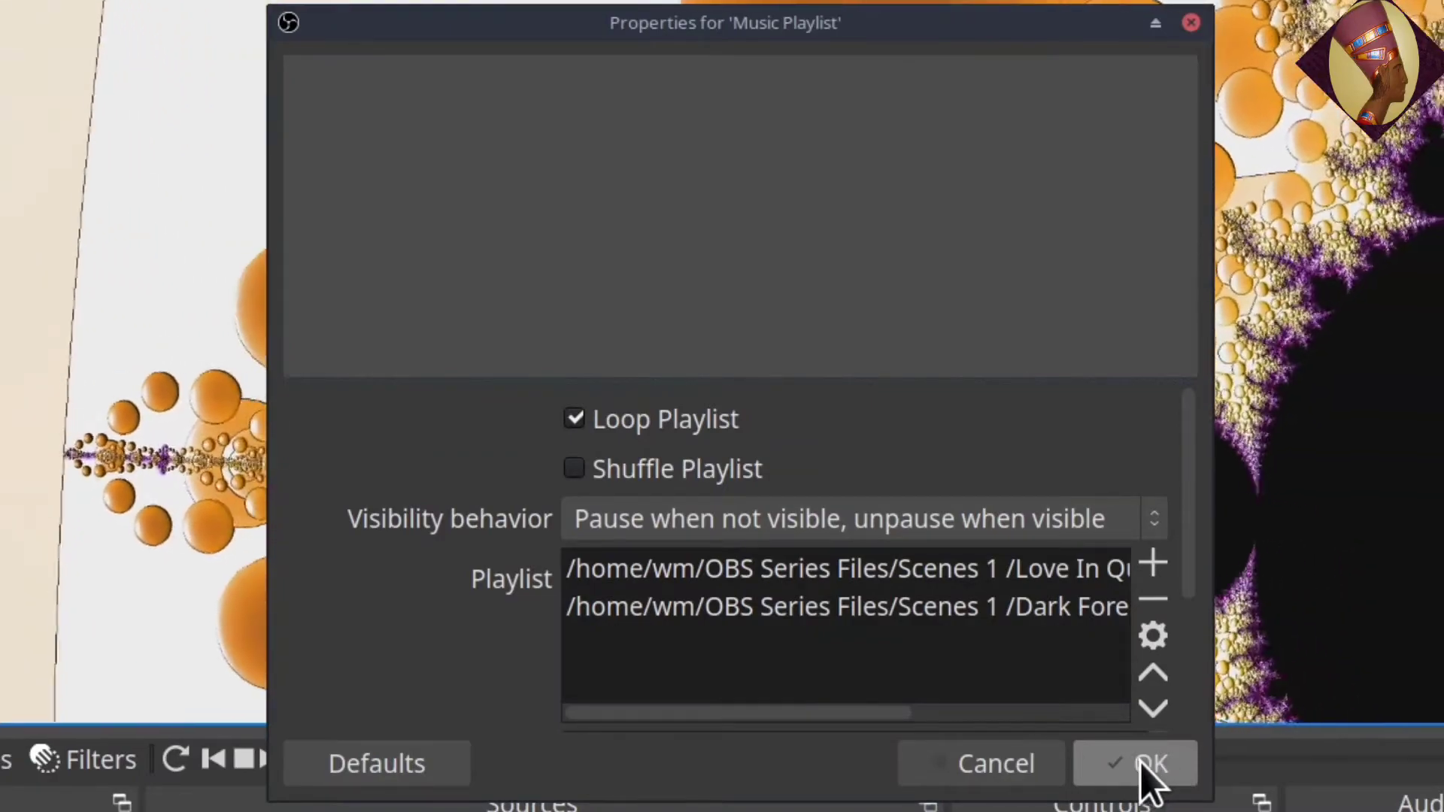
{"action": "left_click", "coordinate": [1143, 771]}
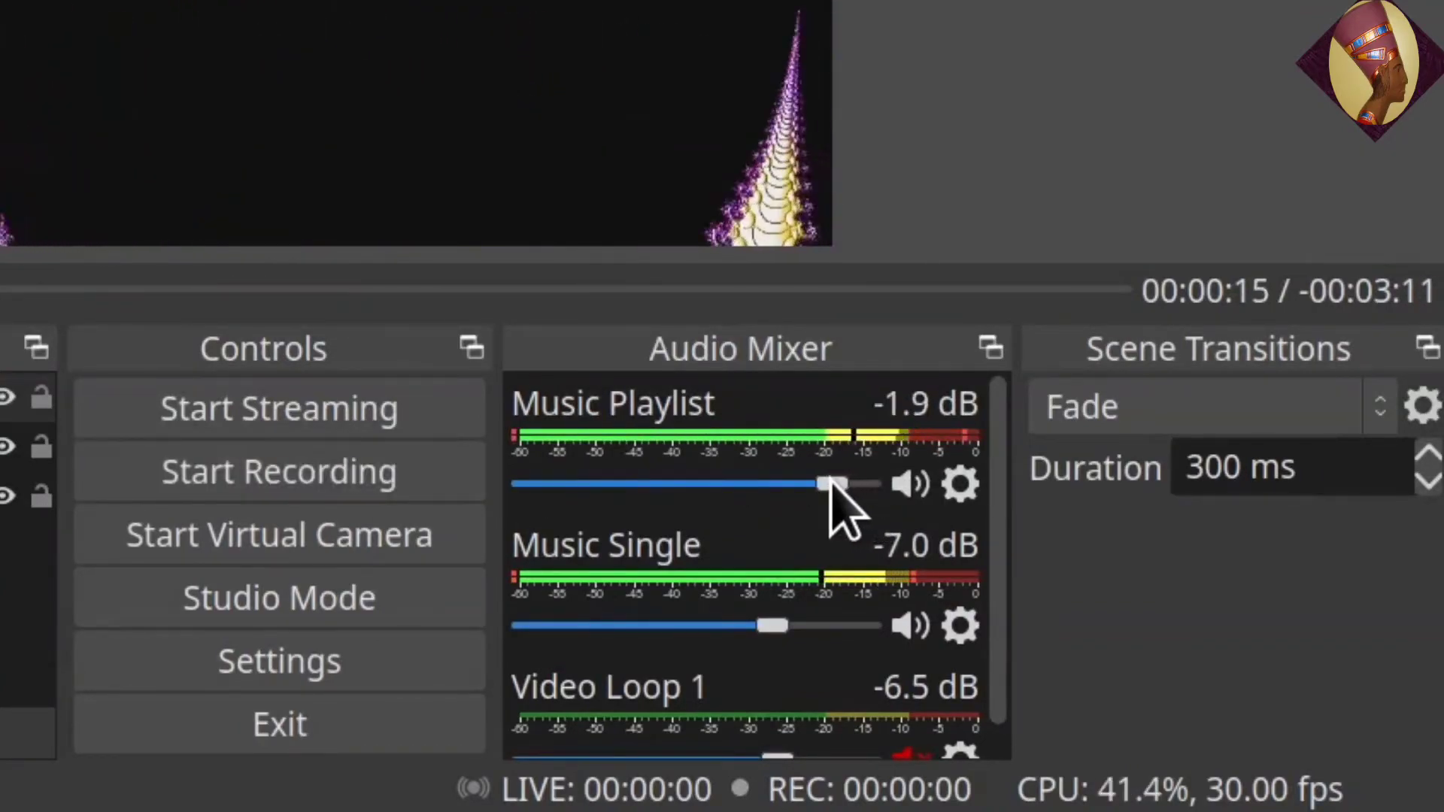
Lower the Music Playlist volume in the audio mixer and hide the Music Single source
{"action": "left_click_drag", "start_coordinate": [830, 485], "coordinate": [810, 485]}
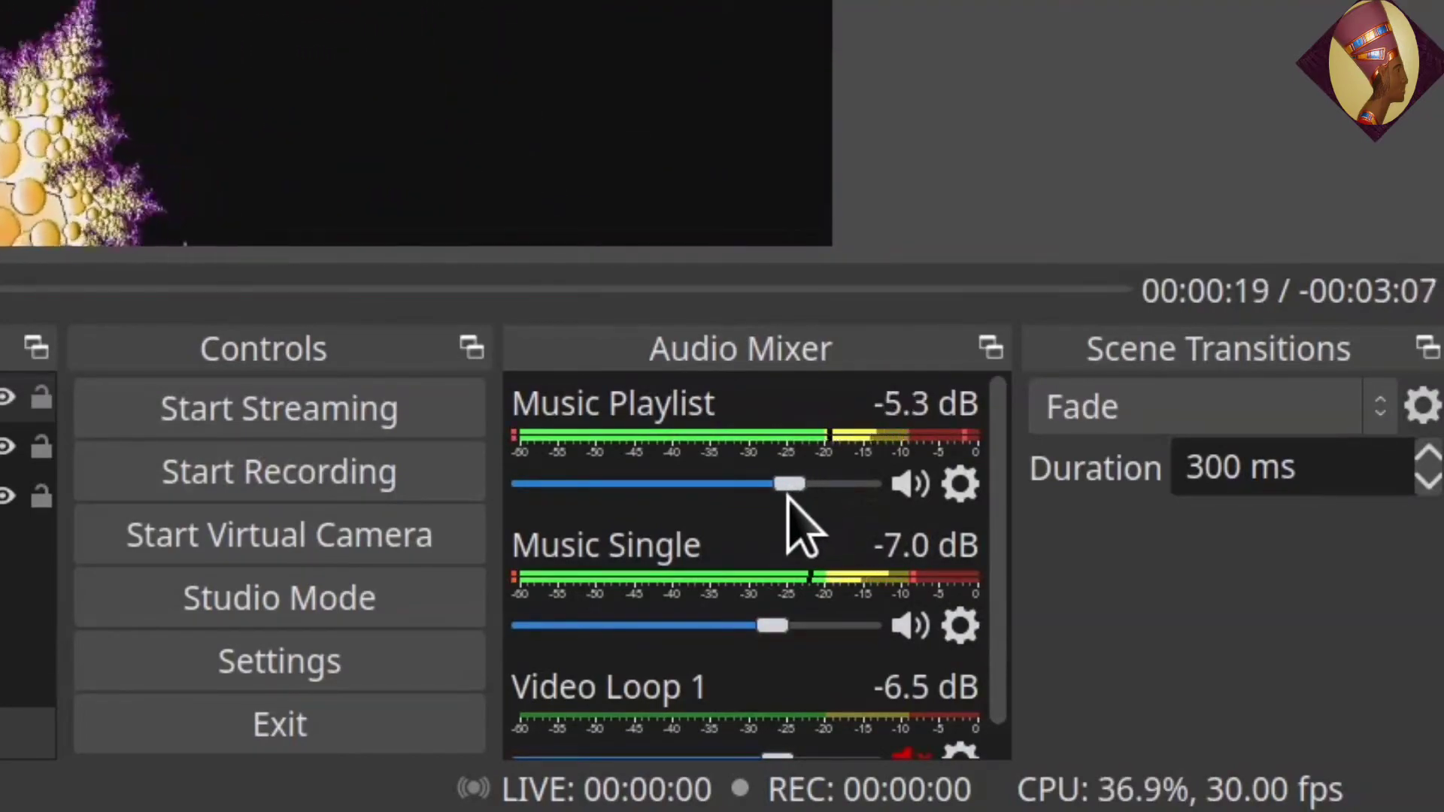
{"action": "left_click_drag", "start_coordinate": [778, 494], "coordinate": [752, 485]}
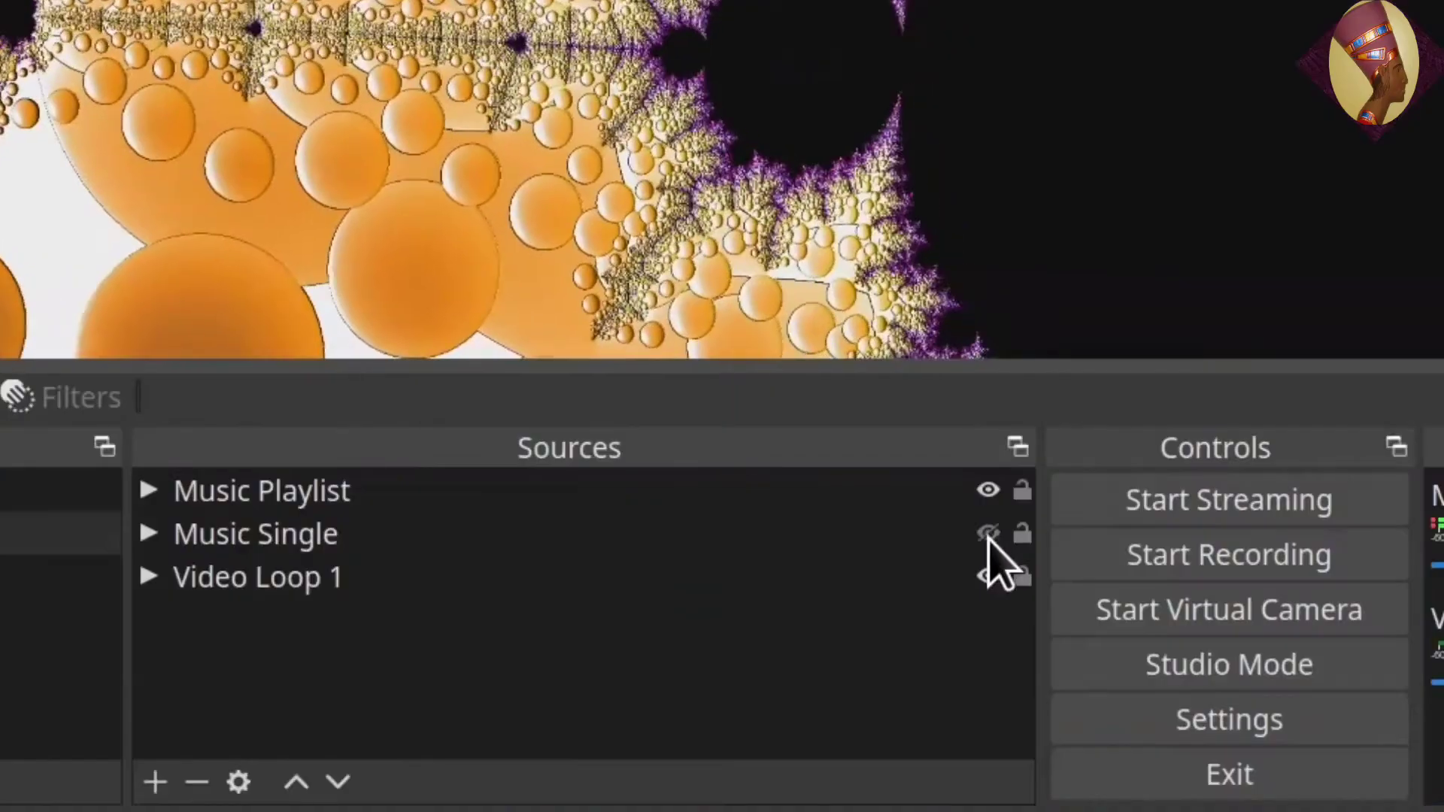
{"action": "left_click", "coordinate": [8, 446]}
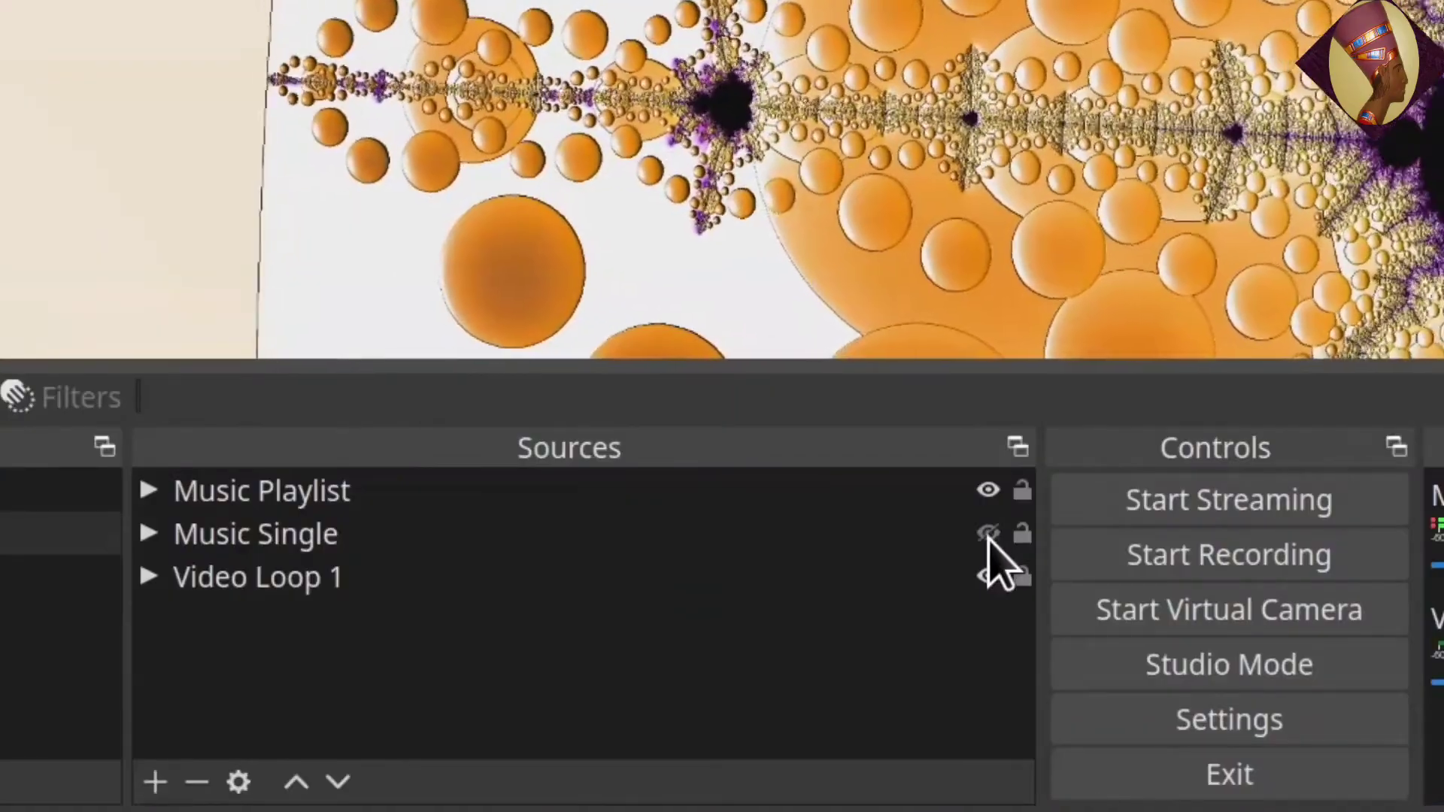